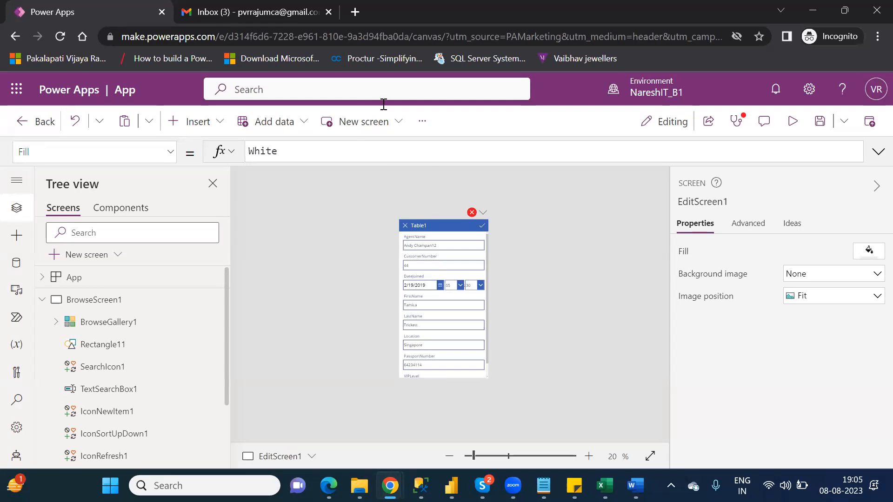
Discard the app's unsaved changes and return to the Create your app page.
click(566, 325)
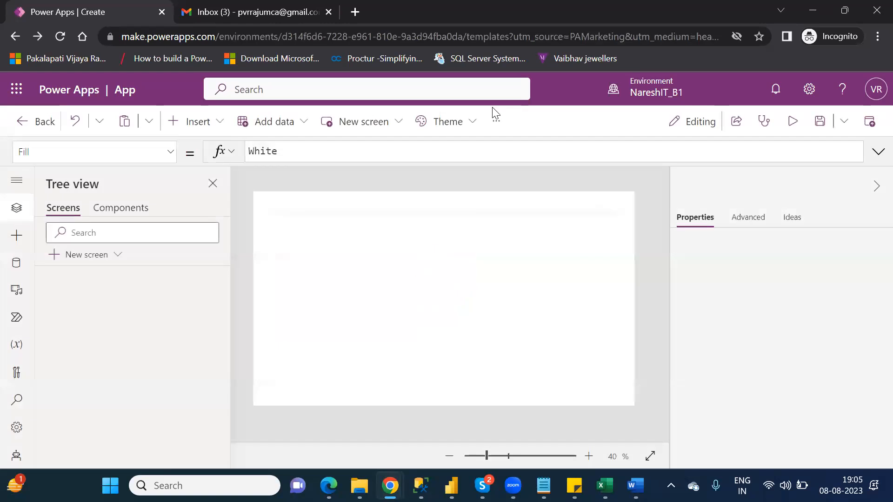
click(15, 35)
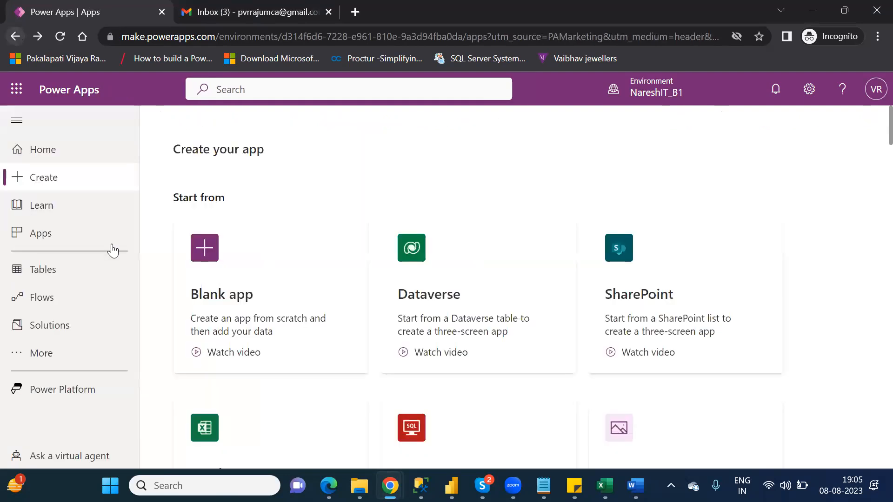
Open the Apps list from the left navigation pane.
click(112, 245)
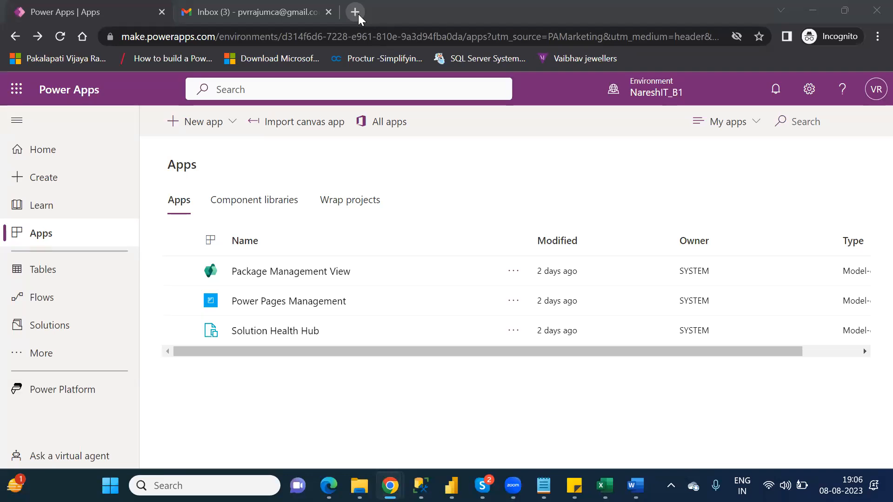
Switch to the Gmail tab and close the extra empty browser tab.
click(355, 12)
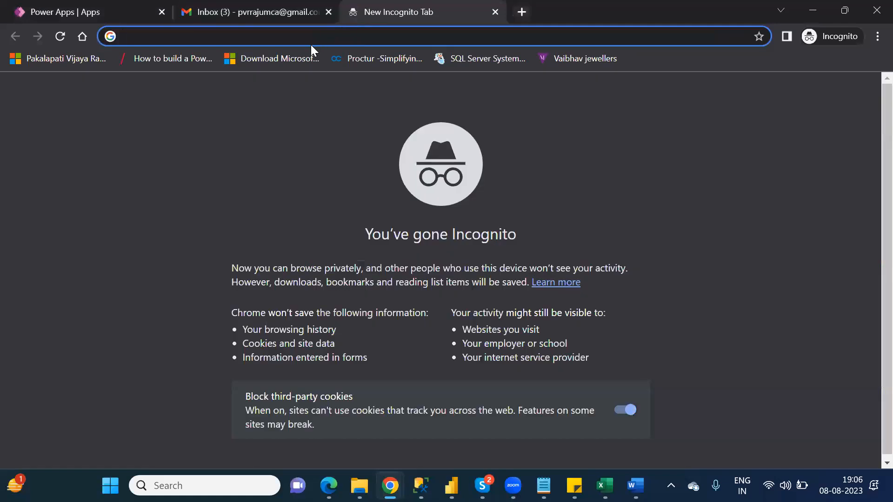
click(269, 12)
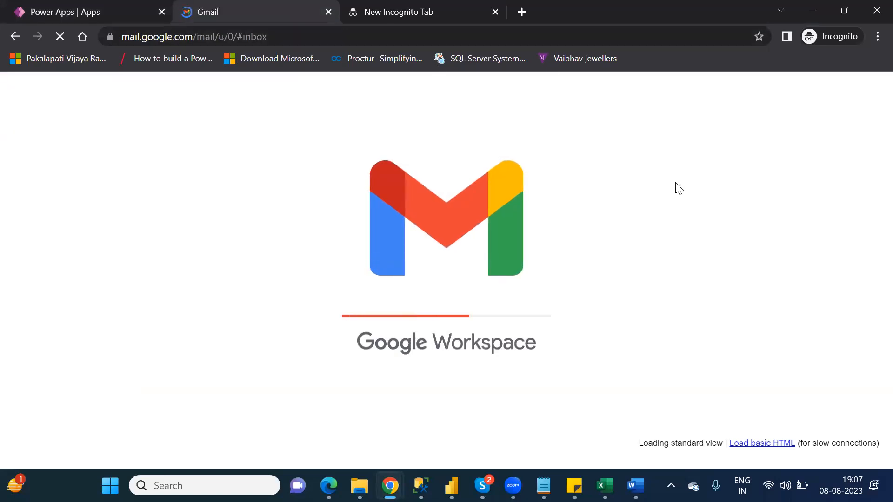
click(496, 12)
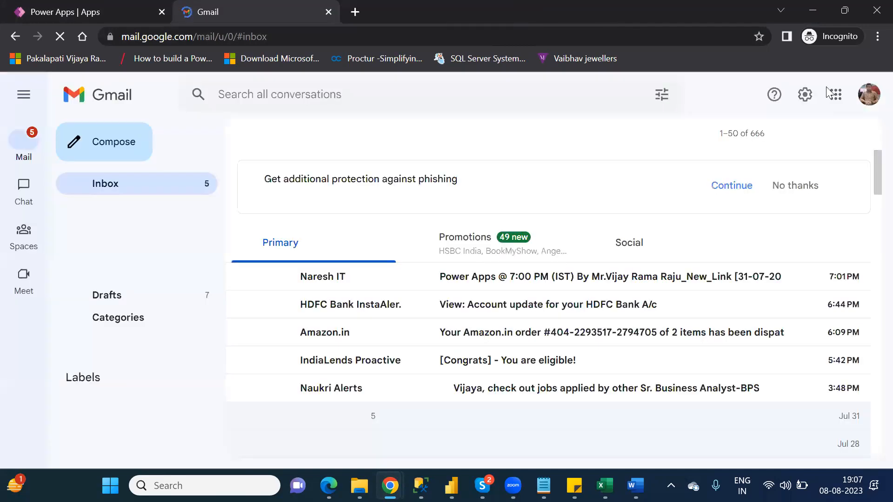
Open Google Sheets from the Google apps grid and create a blank spreadsheet.
click(835, 97)
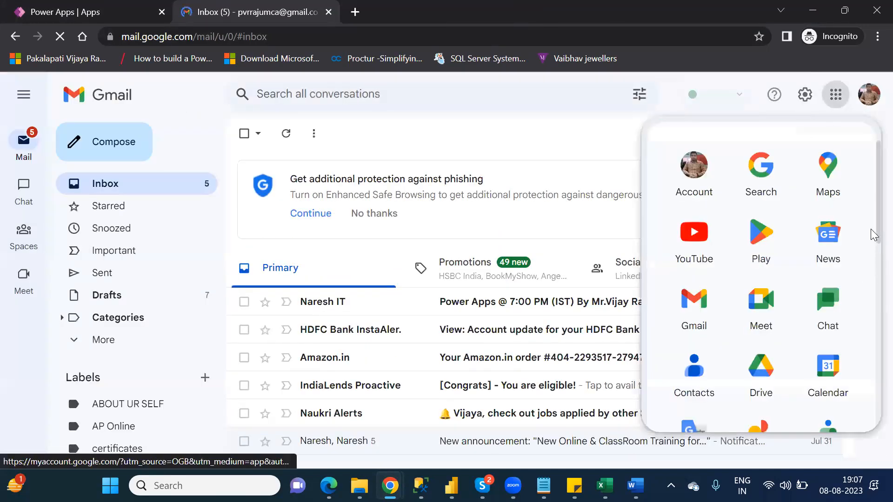
scroll(871, 242, down, 6)
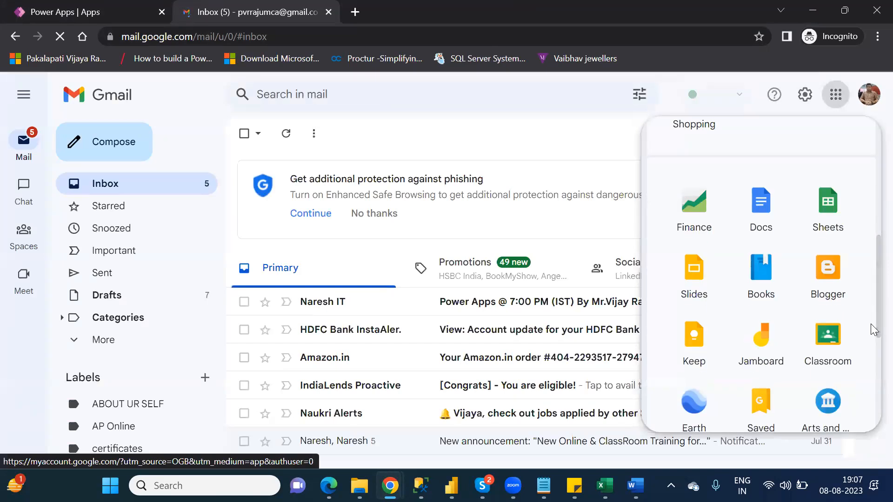
click(826, 201)
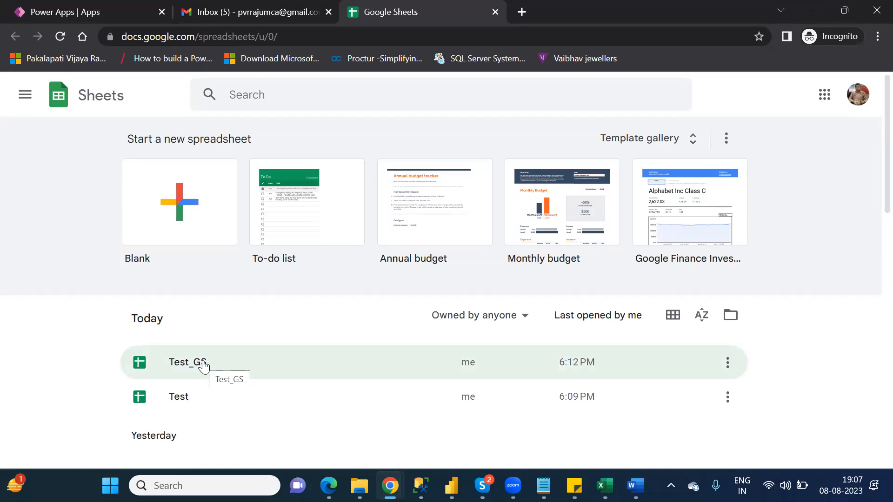
click(182, 180)
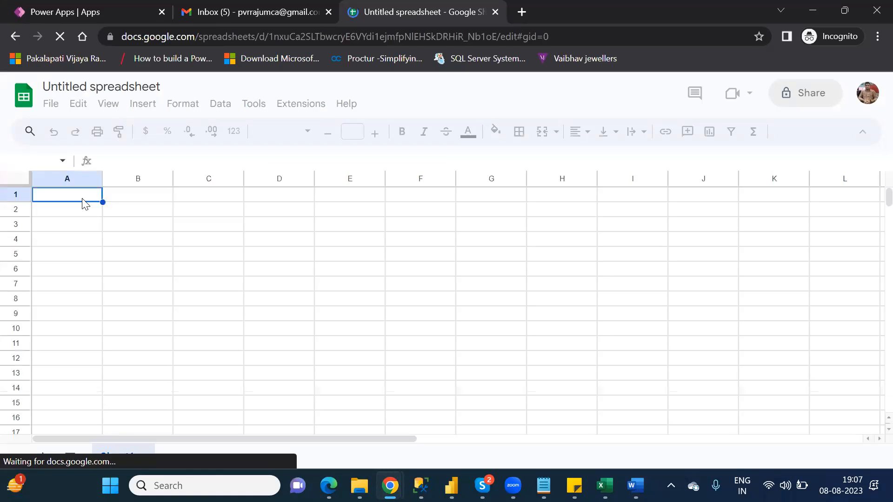
Enter the headers Id and Name, then ids 1, 2, 3, 4 in A2:A5.
text(Id)
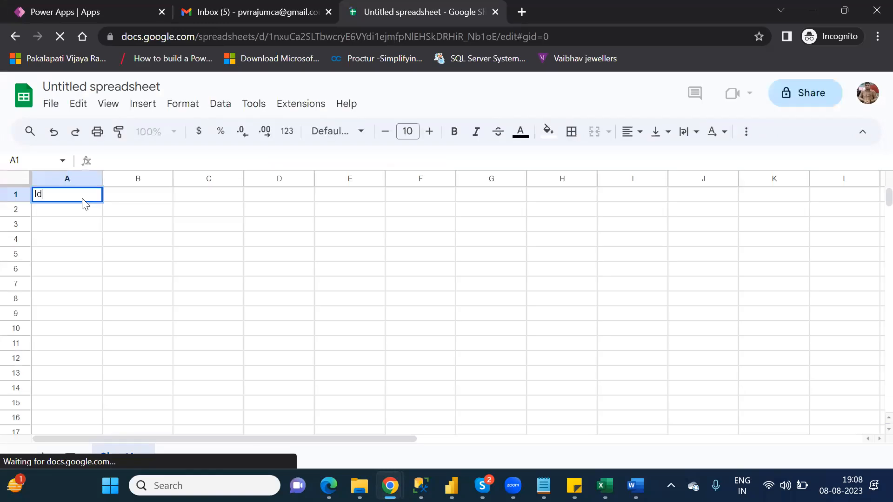
key(Tab)
text(Name)
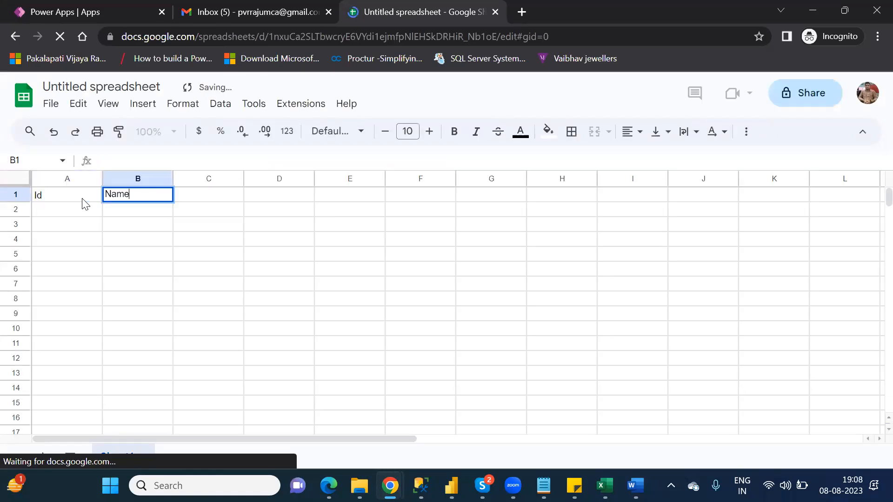
key(Return)
click(84, 203)
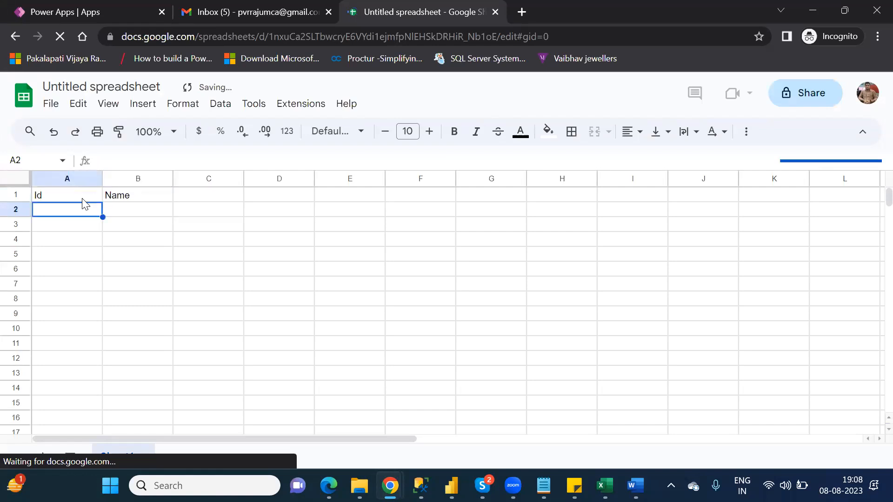
text(1)
key(Return)
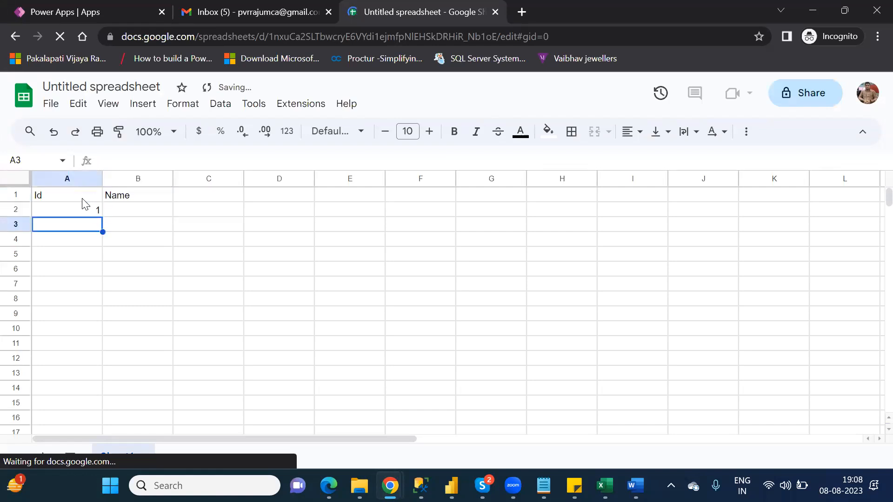
key(Return)
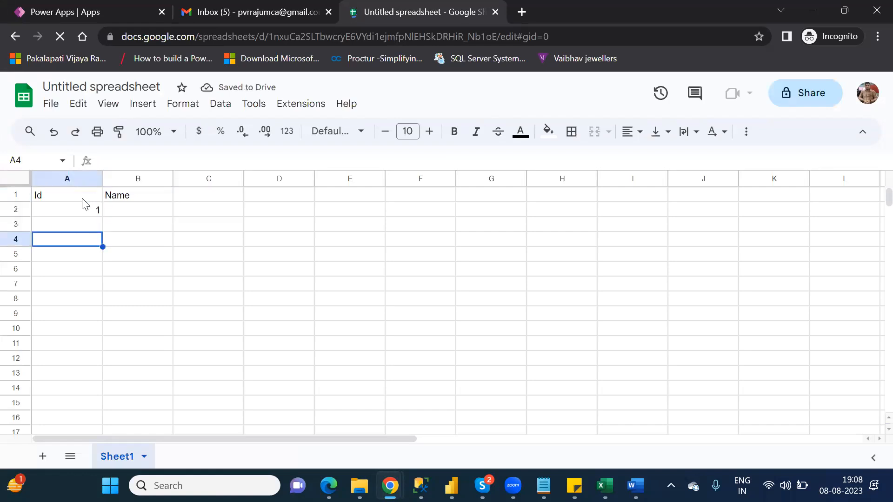
key(Up)
text(2)
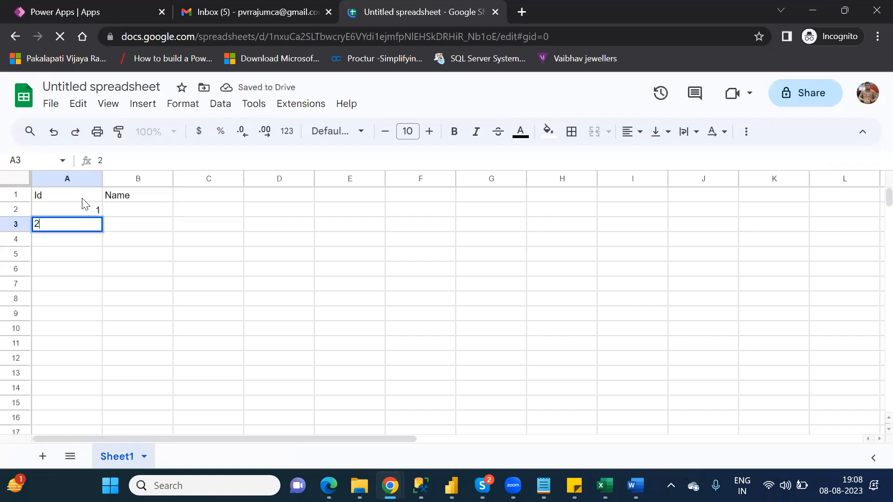
key(Return)
text(3)
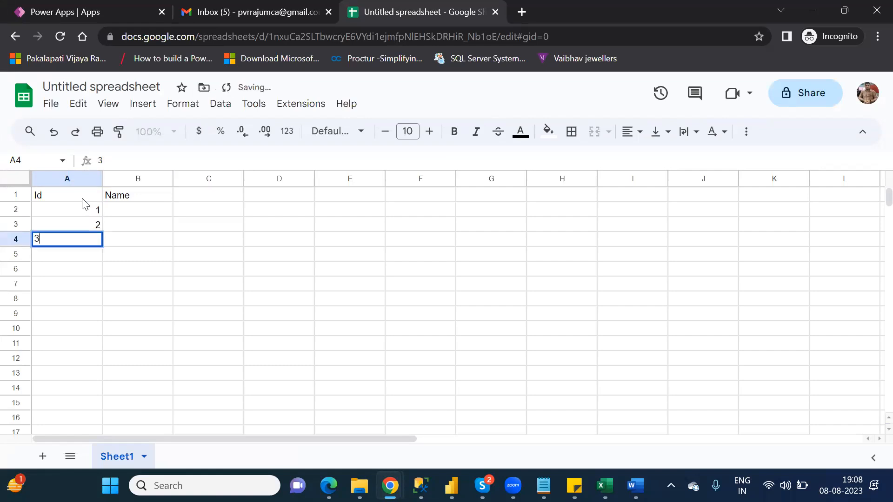
key(Return)
text(4)
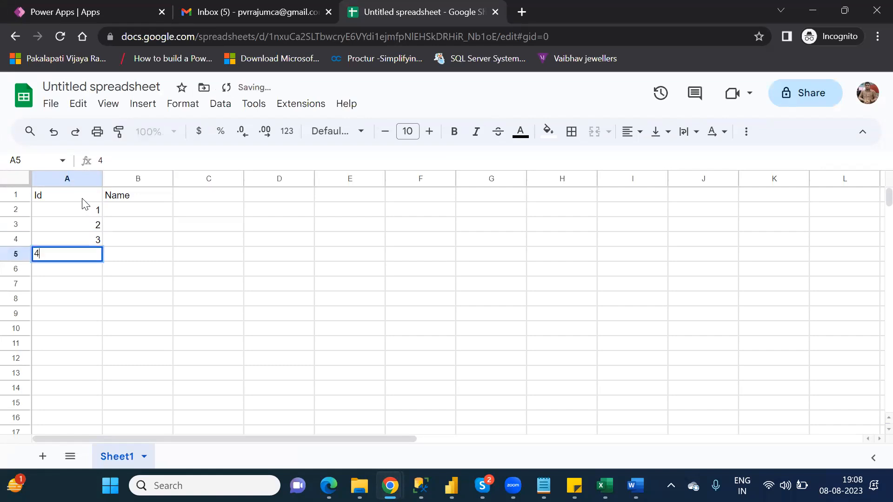
key(Tab)
Fill the names xx, bb, cc and aa into B2:B5.
key(Up)
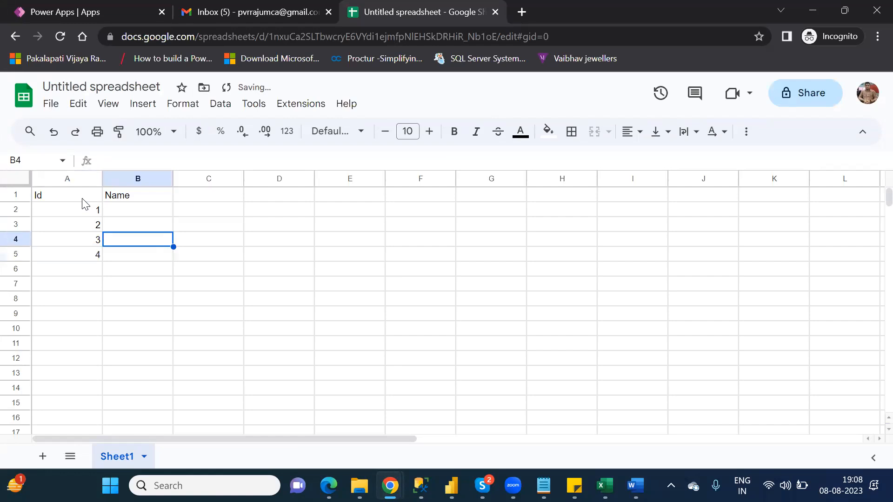
key(Up)
key(Up)
text(xx)
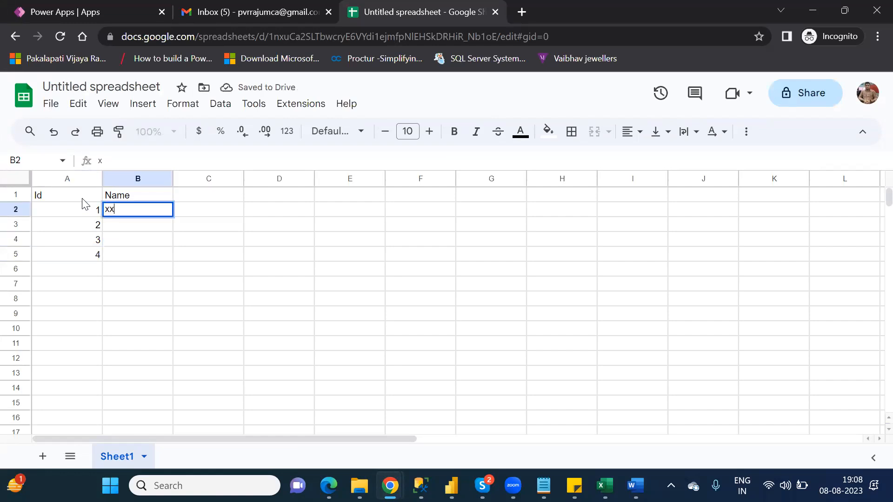
key(Return)
text(bb)
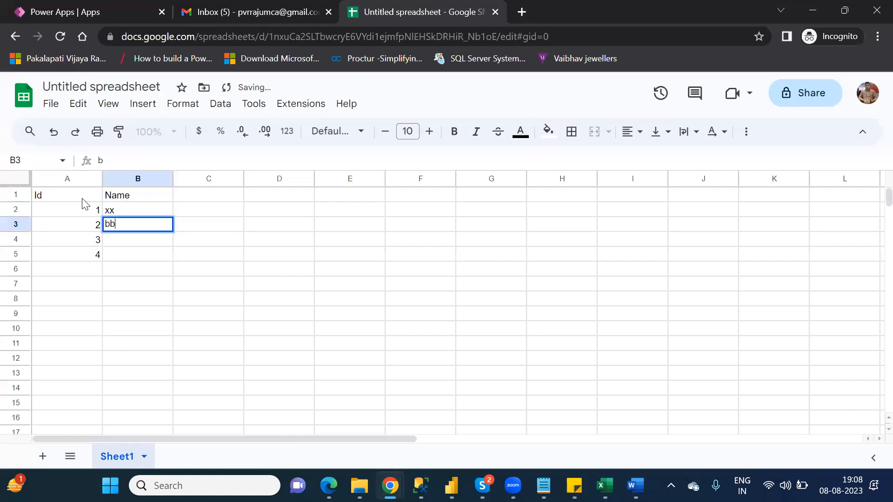
key(Return)
text(cc)
key(Return)
text(aa)
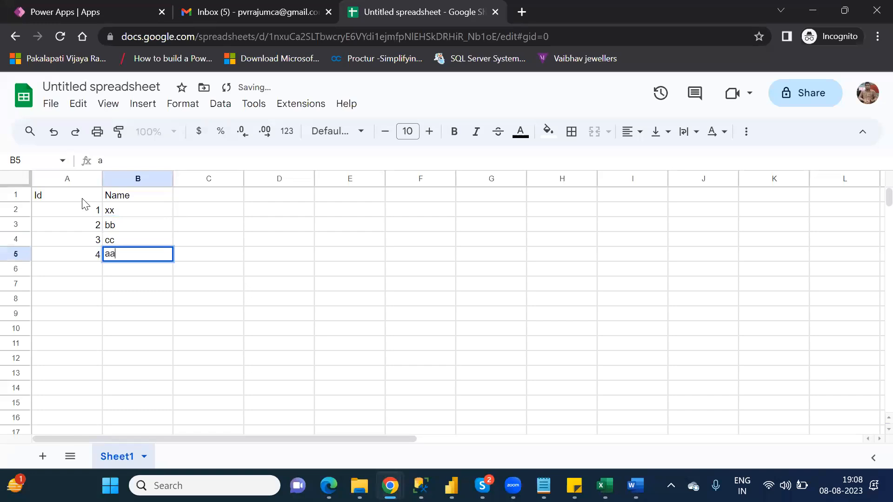
double_click(146, 286)
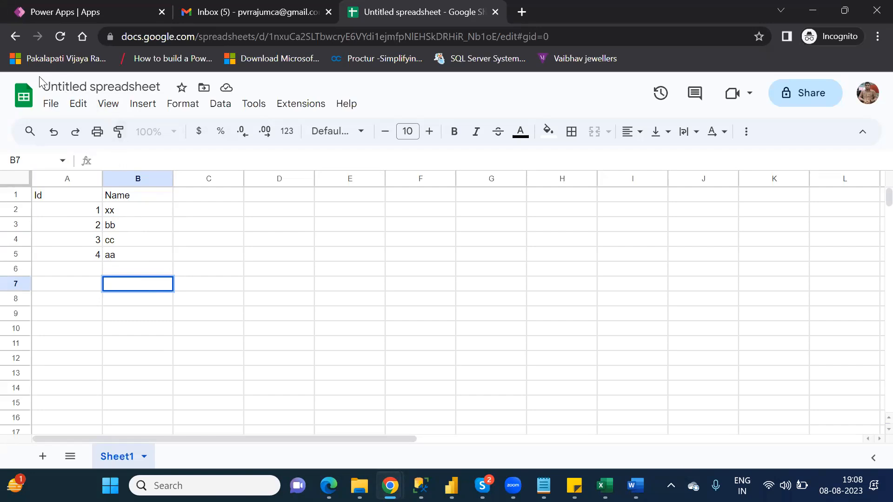
Rename the spreadsheet from Untitled spreadsheet to NareshIT_GS.
double_click(89, 87)
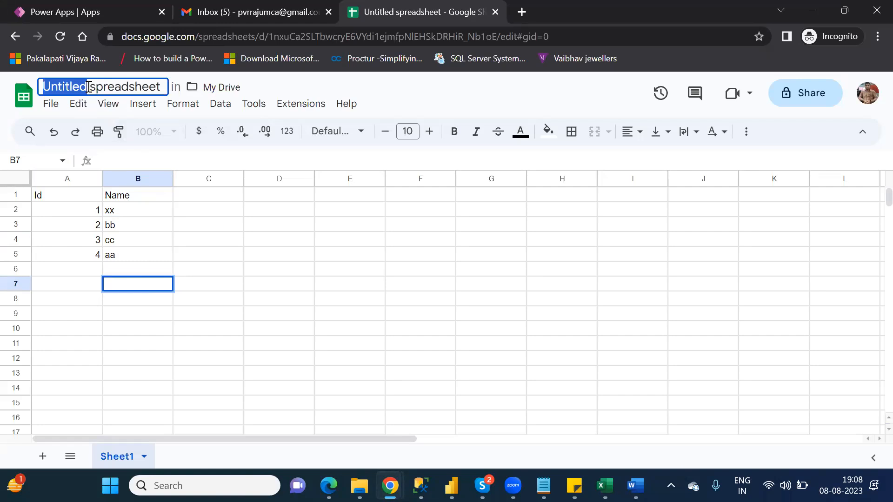
click(160, 86)
drag(160, 87, 37, 88)
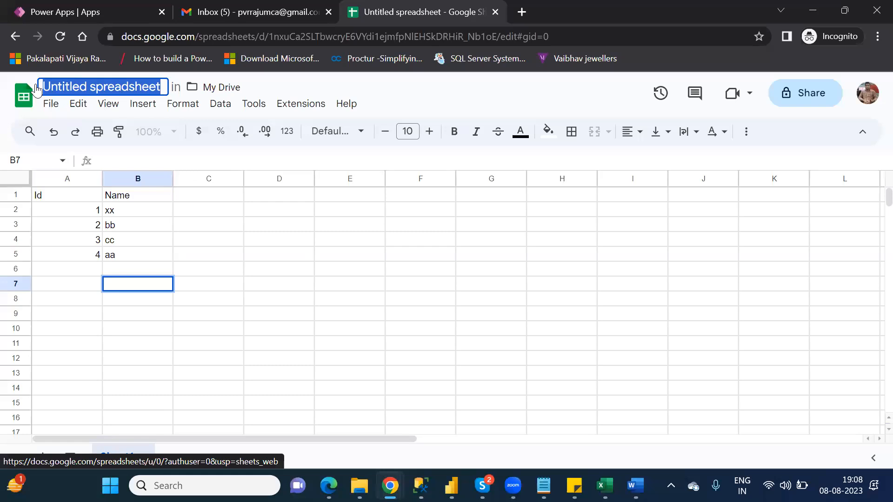
text(Na)
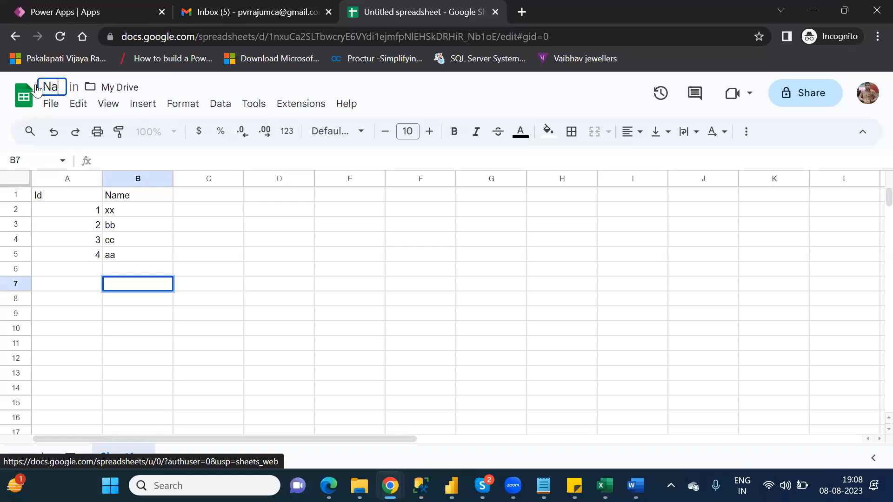
text(resh)
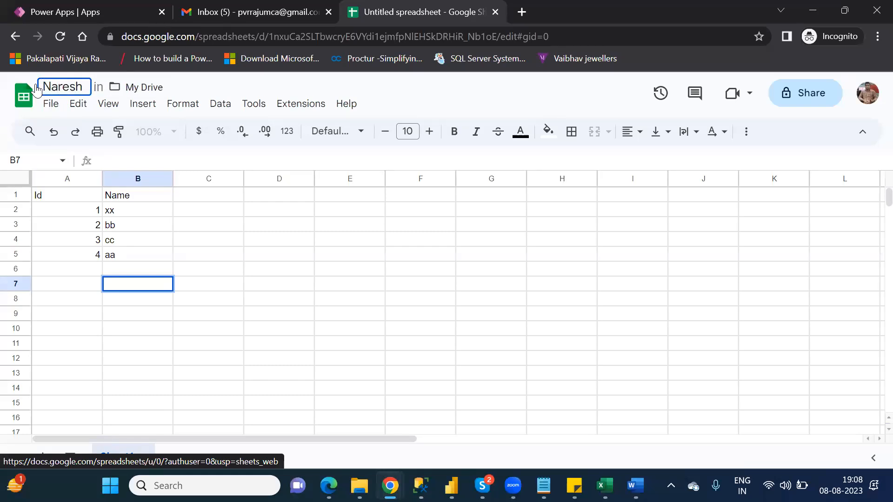
text(IT_)
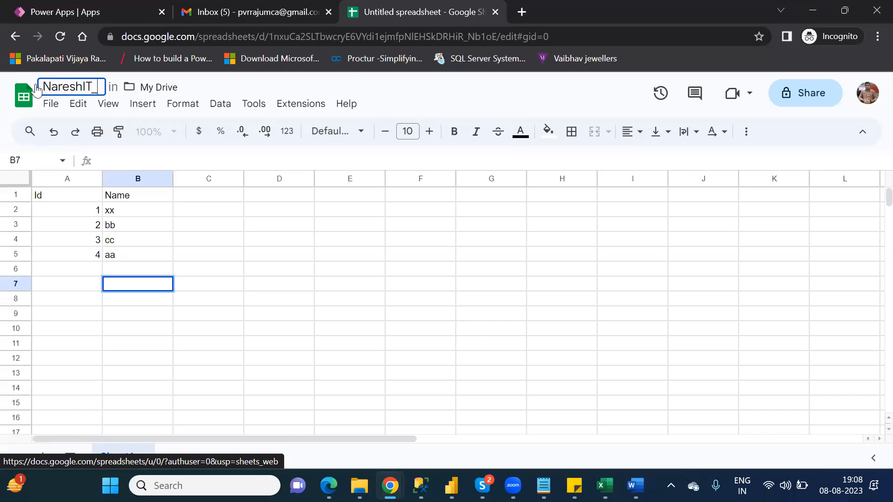
text(G)
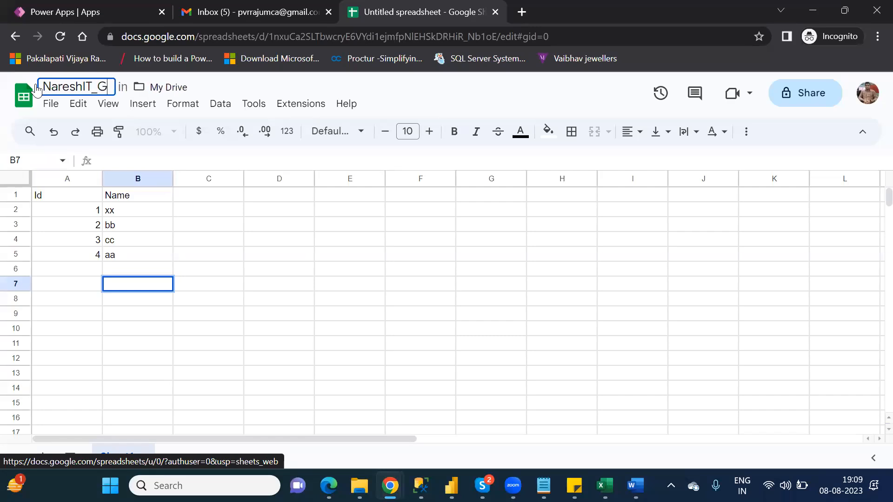
text(S)
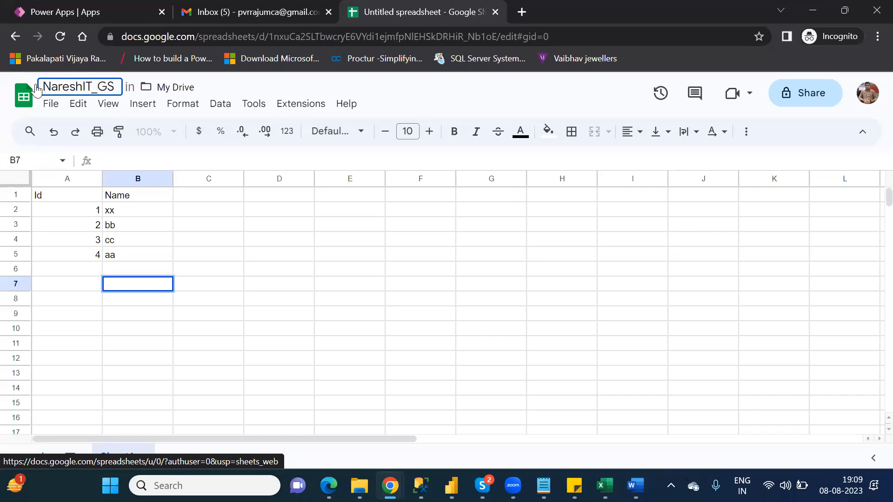
key(Return)
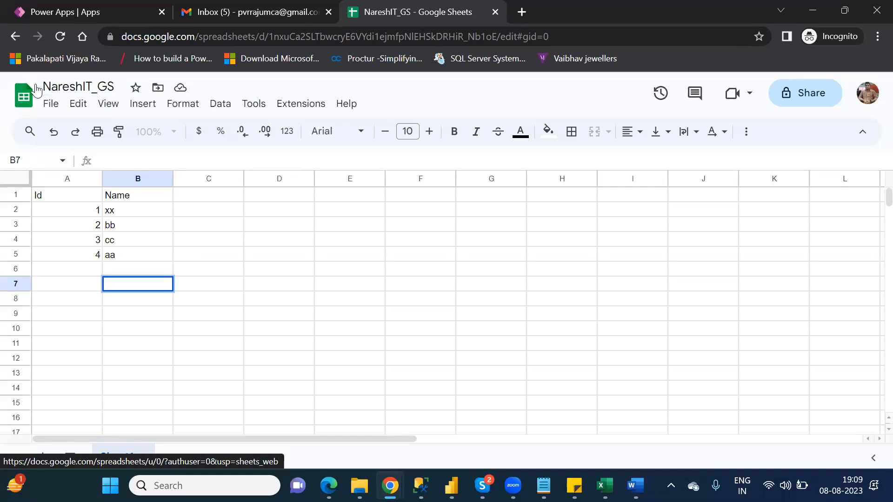
Leave the NareshIT_GS sheet for the Sheets home, then return to the Power Apps Apps list.
click(16, 36)
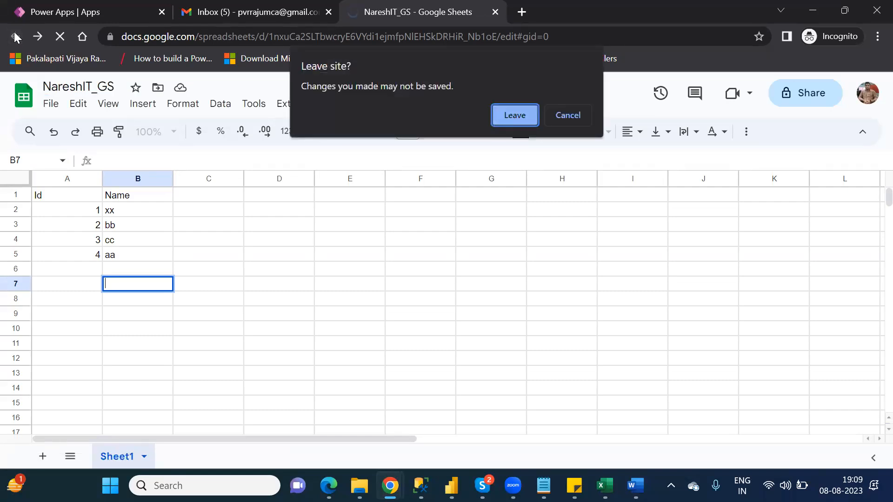
click(504, 118)
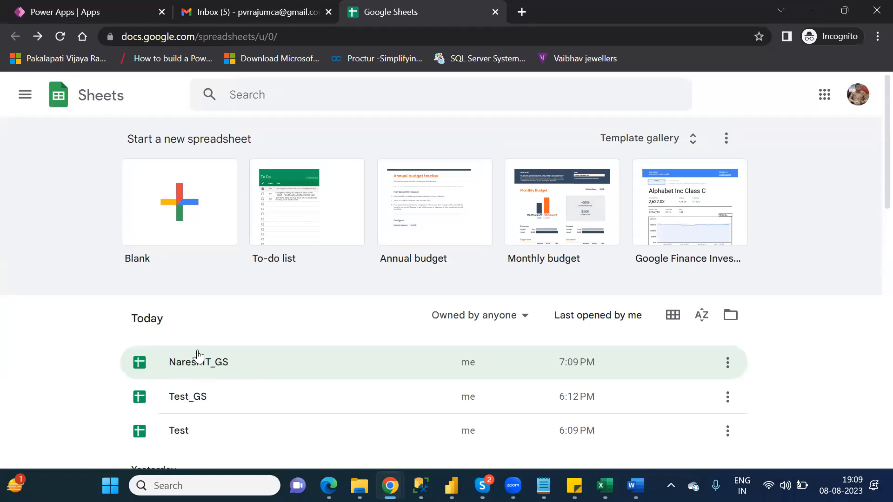
click(92, 12)
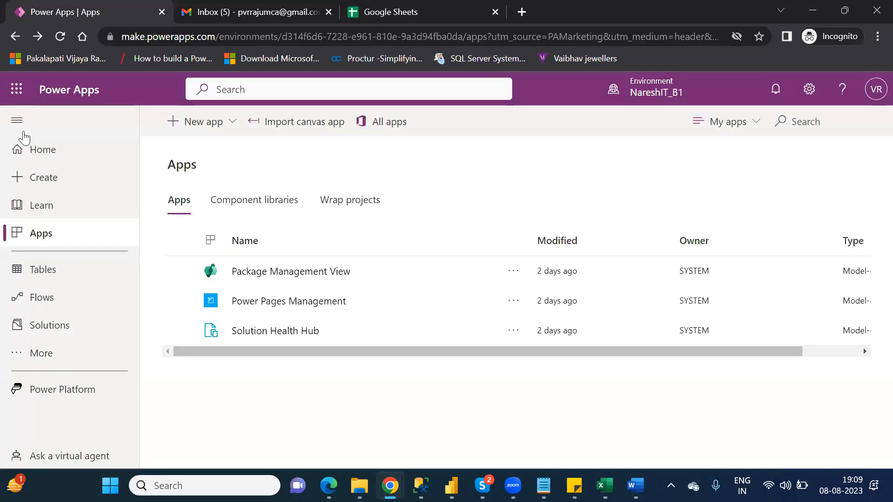
Start a new app from a data source to reach the canvas Connections page.
click(41, 183)
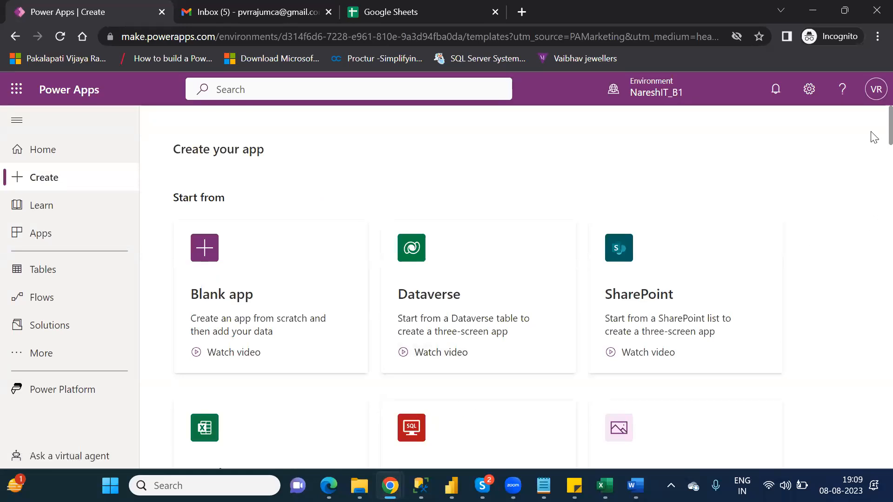
scroll(874, 139, down, 2)
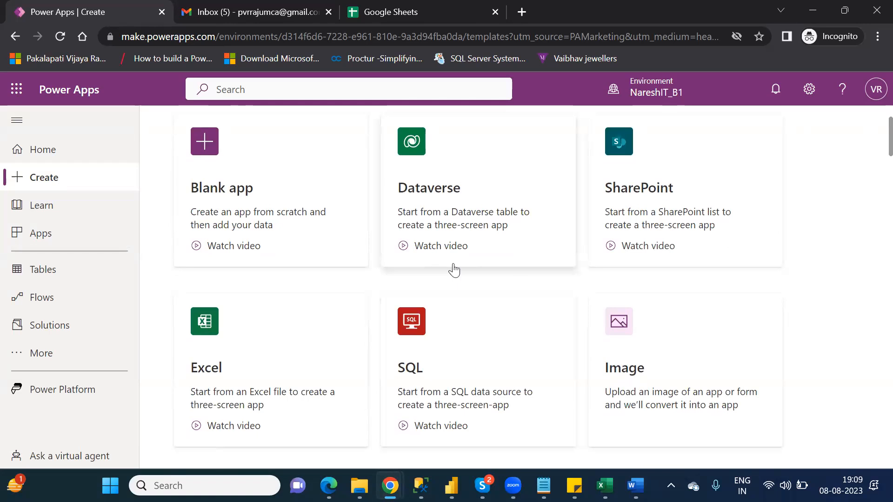
click(499, 138)
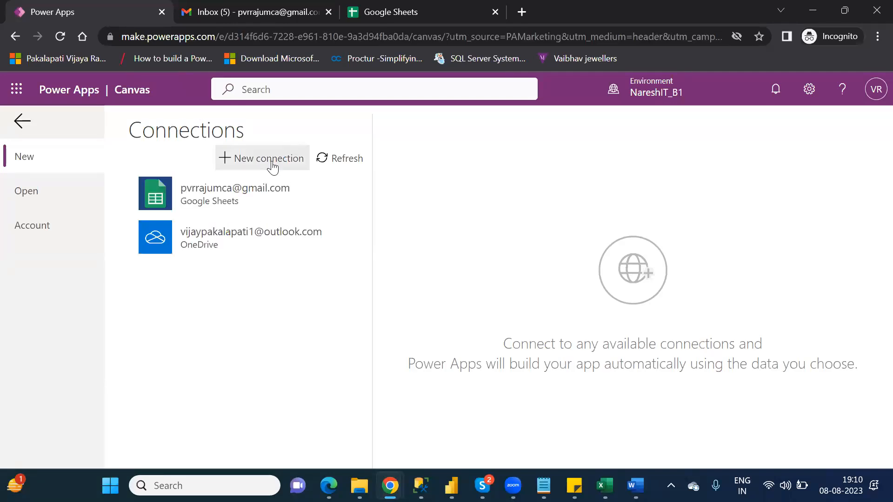
Create a new Google Sheets connection signed in and authorised with the Google account.
click(273, 164)
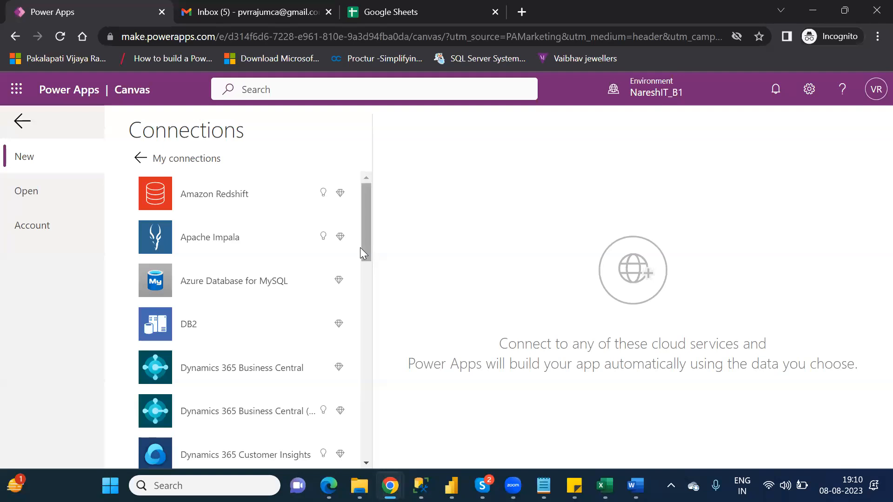
drag(366, 242, 375, 317)
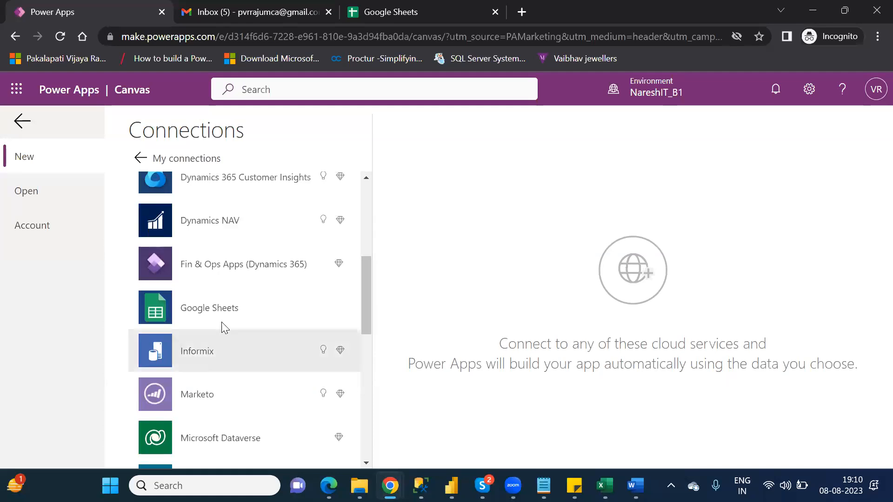
click(215, 311)
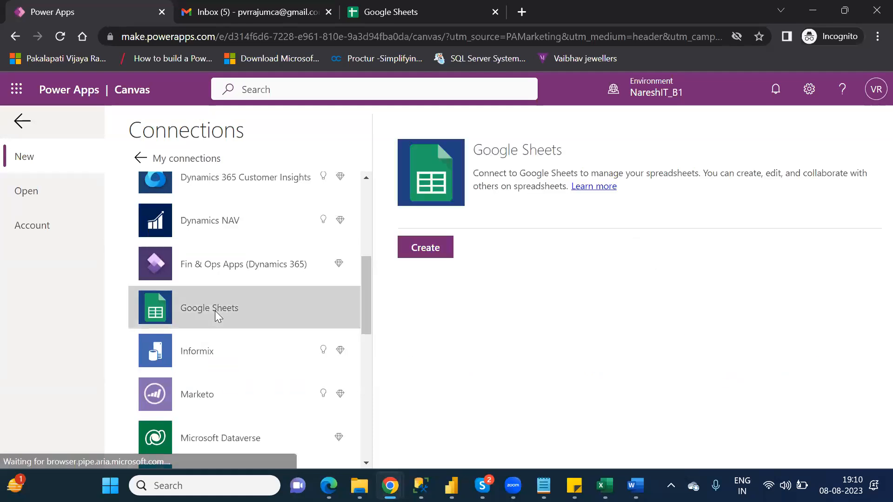
click(427, 246)
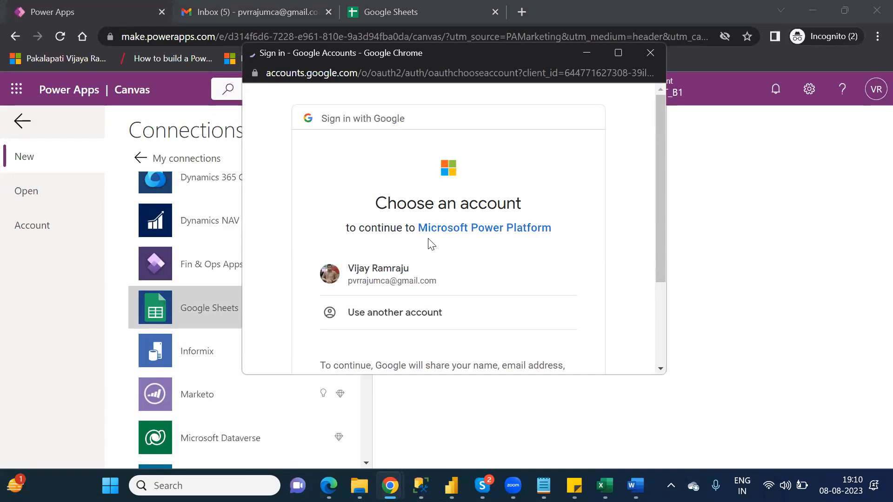
click(398, 275)
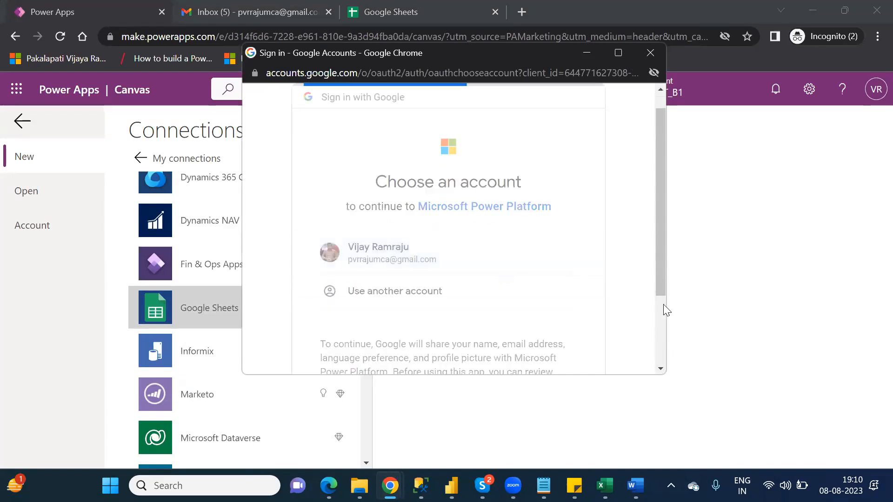
click(660, 314)
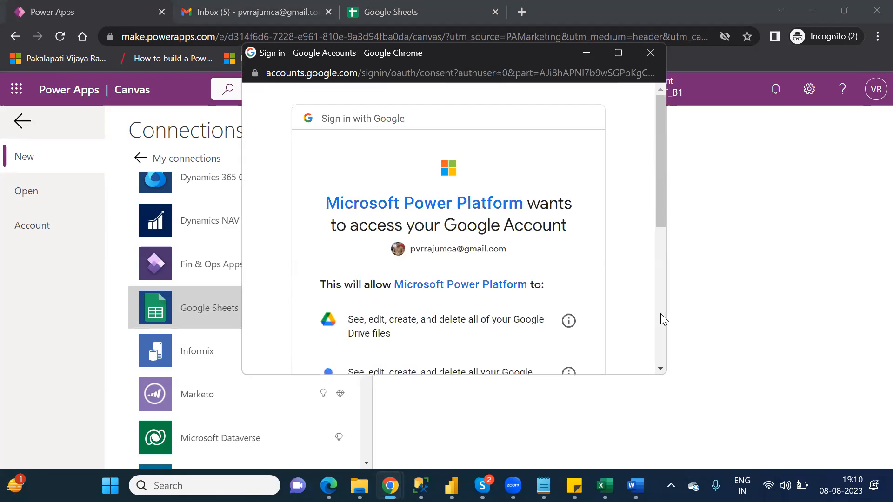
click(661, 314)
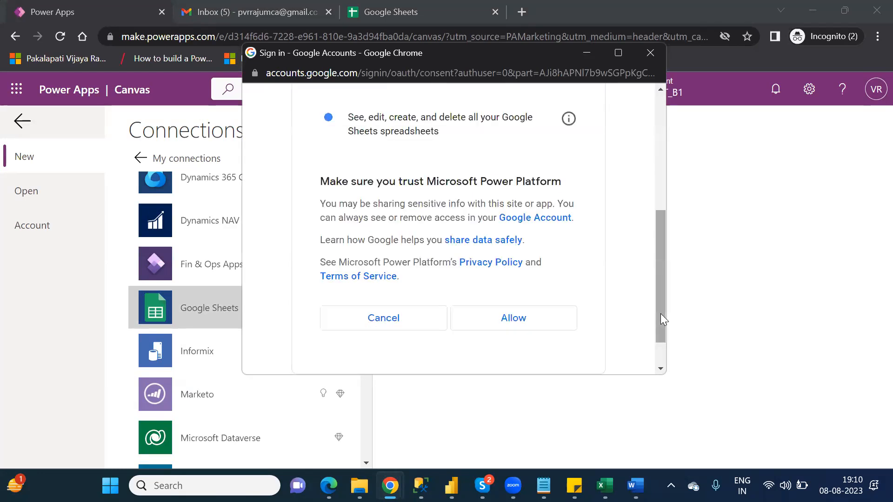
click(519, 321)
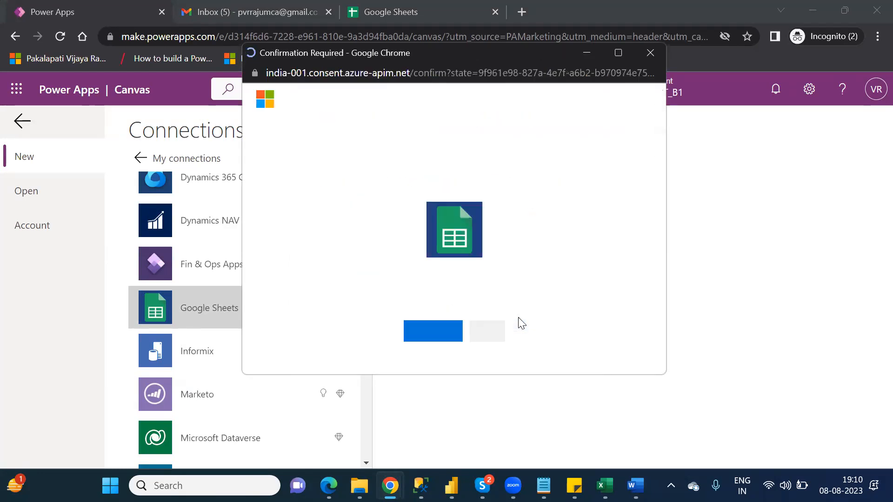
click(435, 333)
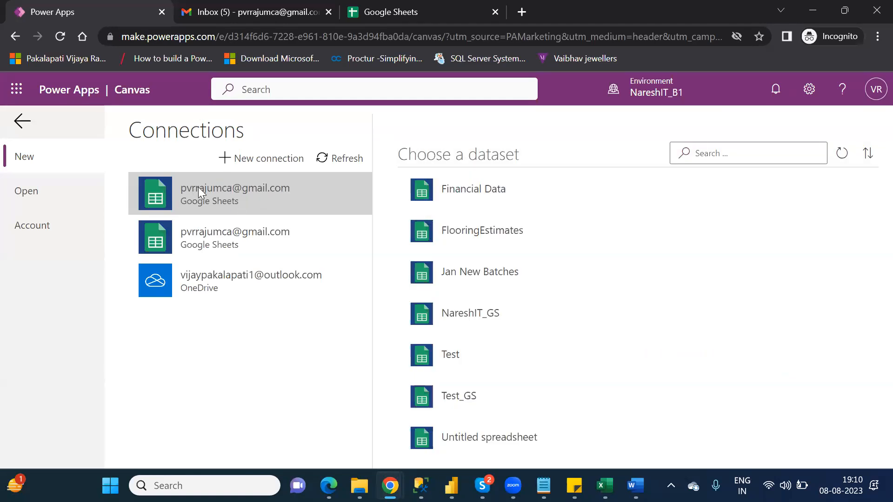
Connect Sheet1 of the NareshIT_GS dataset to generate the canvas app.
click(530, 181)
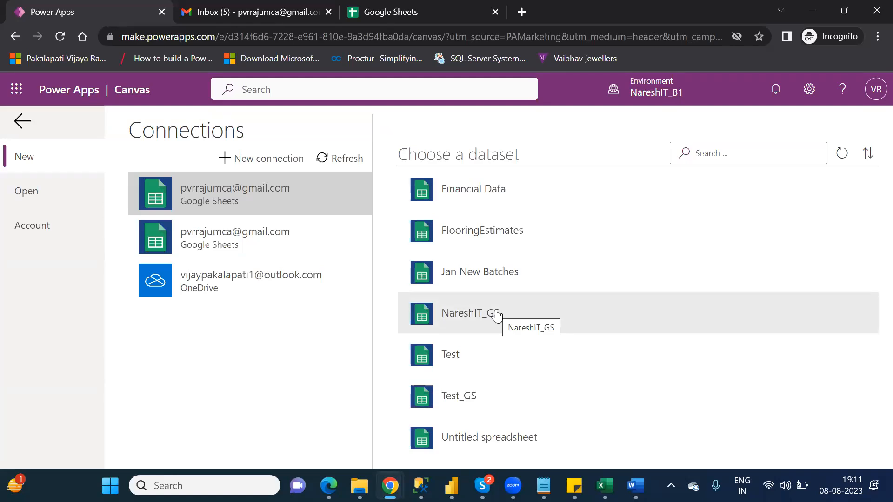
click(496, 314)
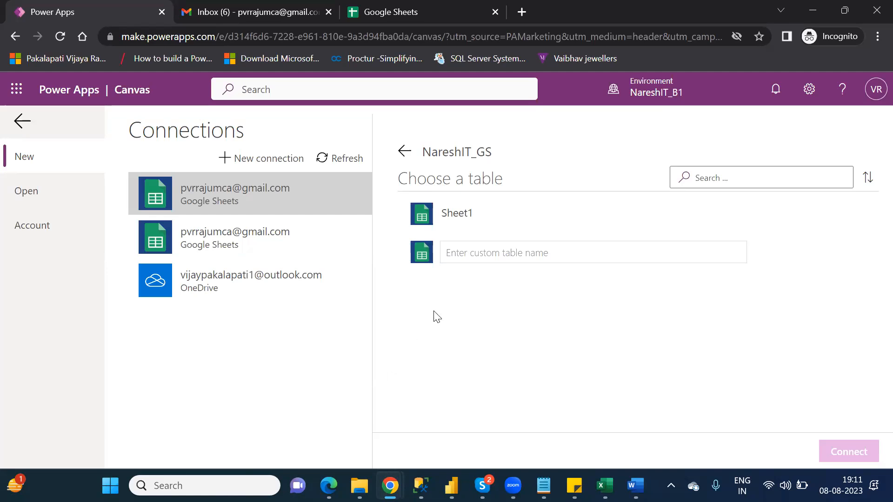
click(474, 214)
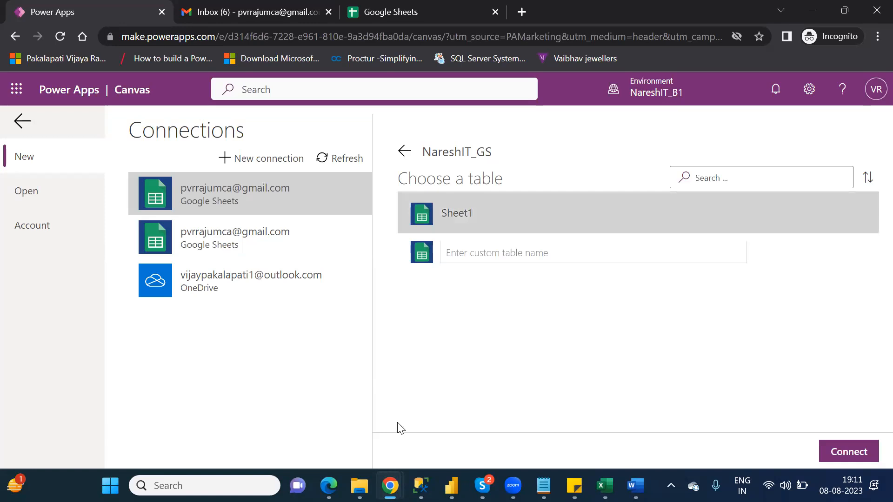
click(856, 452)
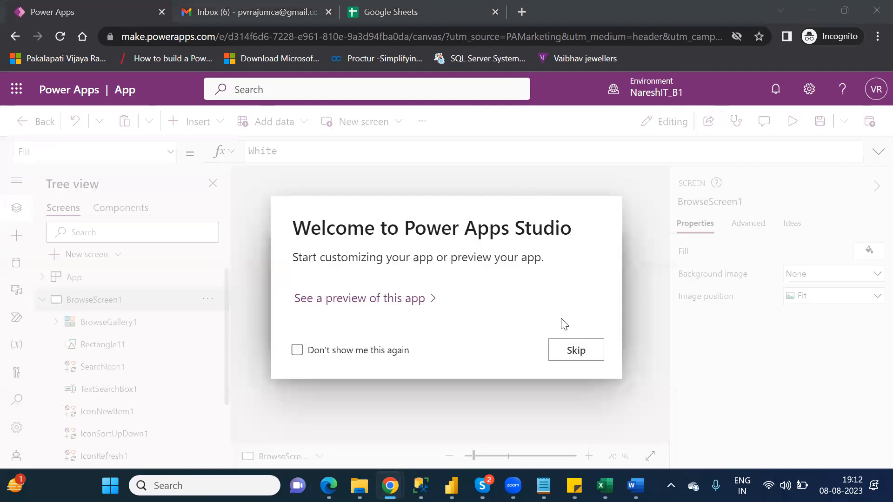
Skip the welcome dialog, preview the app's four records, then close the preview.
click(579, 351)
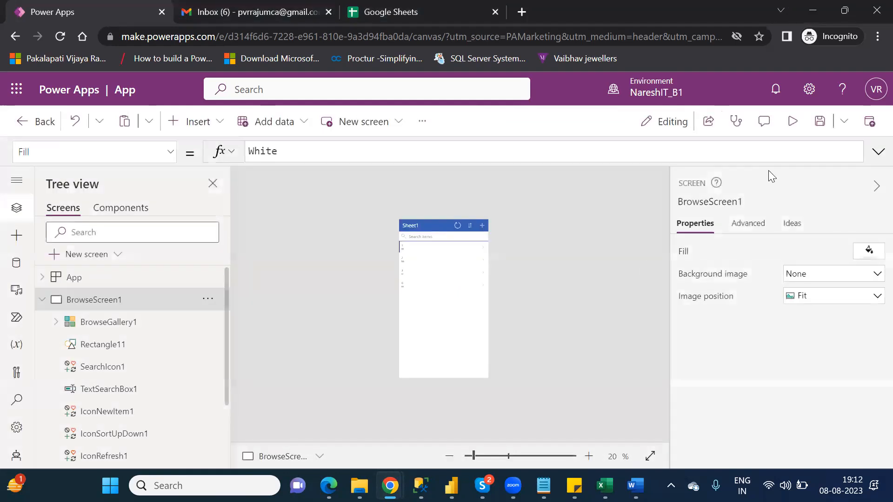
click(792, 121)
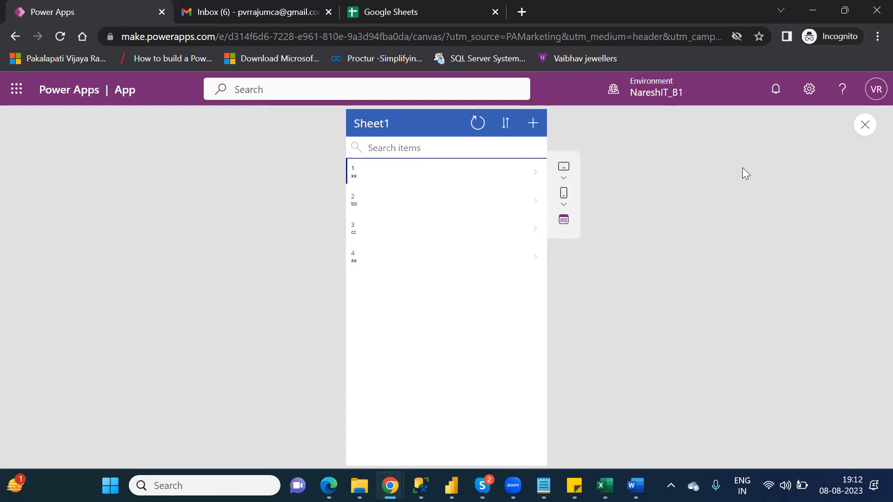
click(873, 128)
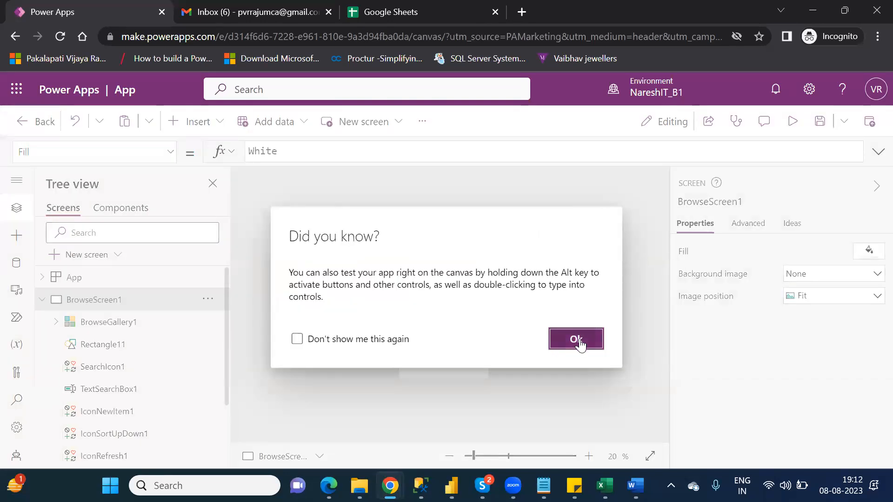
click(580, 342)
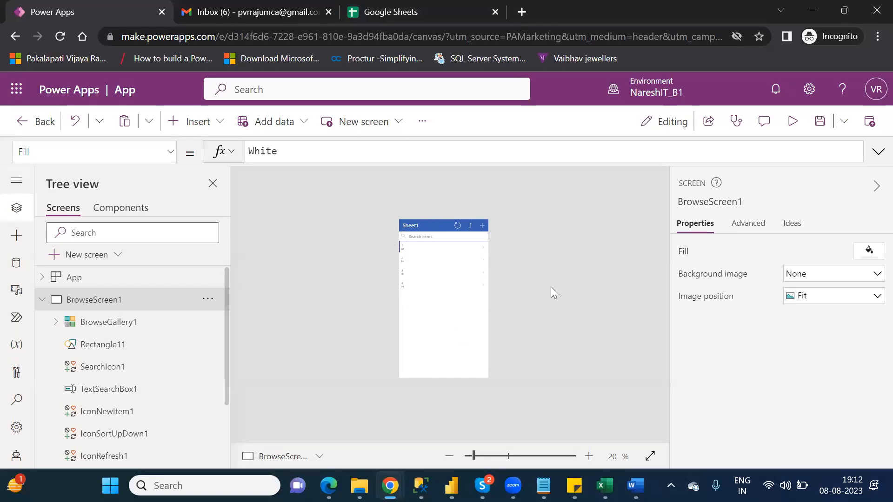
Save the new app for the first time, naming it Canvas_GS.
click(820, 125)
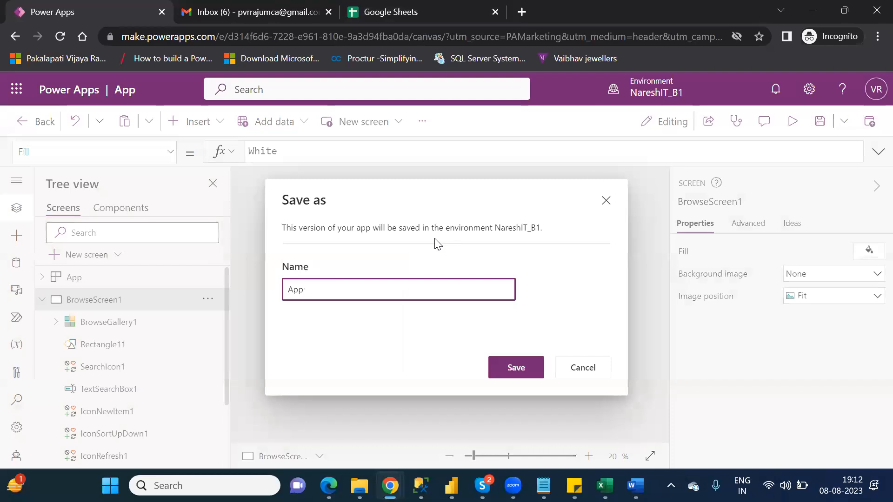
double_click(302, 289)
text(Car)
text(vas)
text(_GS)
click(516, 368)
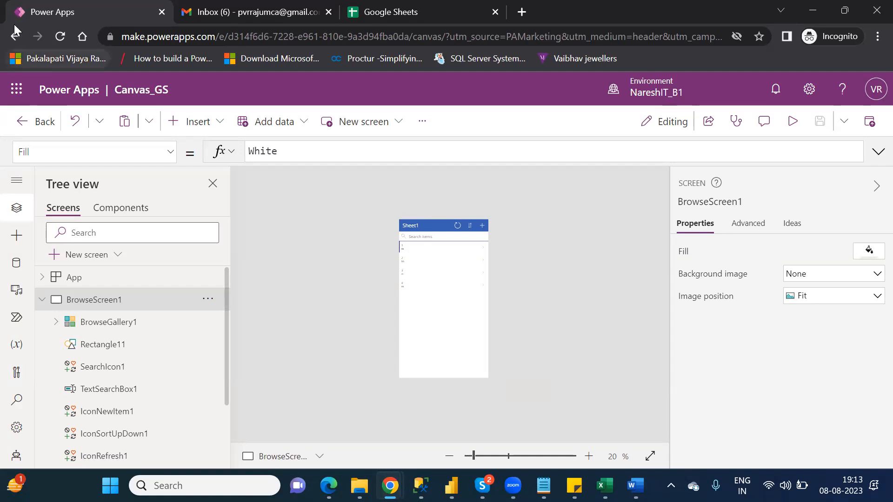
Leave the app editor, confirming the exit, and open the Apps list showing Canvas_GS.
click(44, 123)
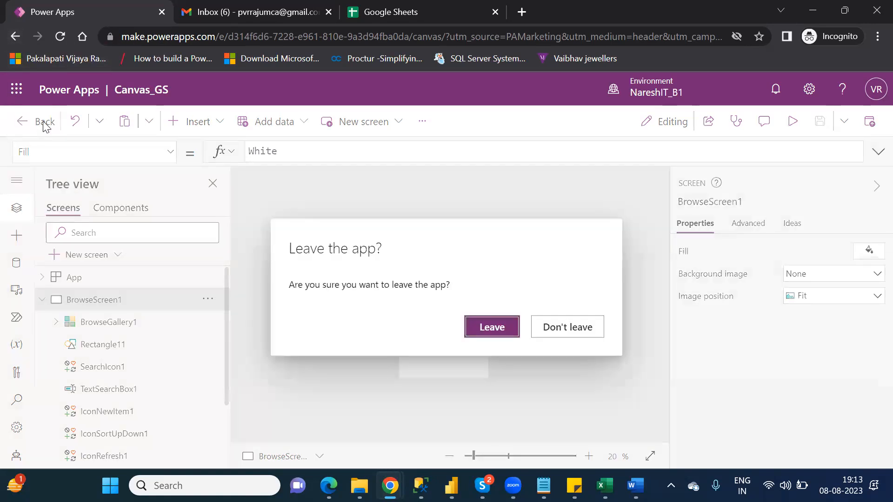
click(492, 326)
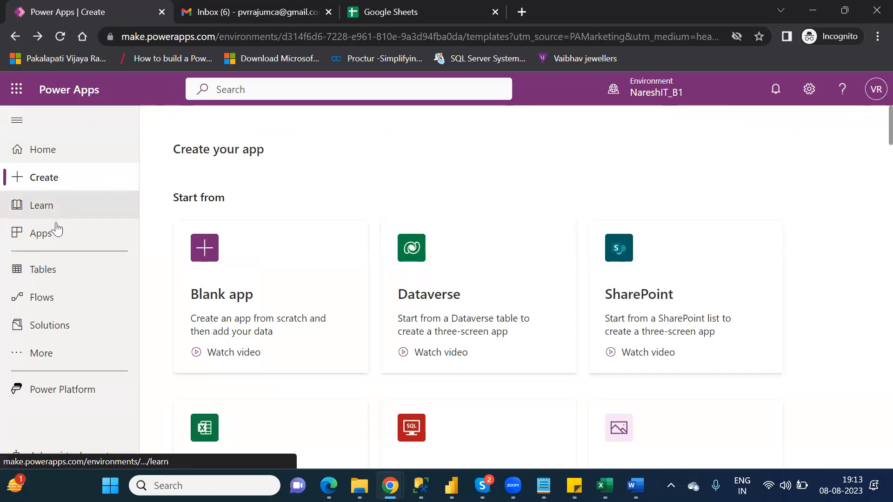
click(54, 240)
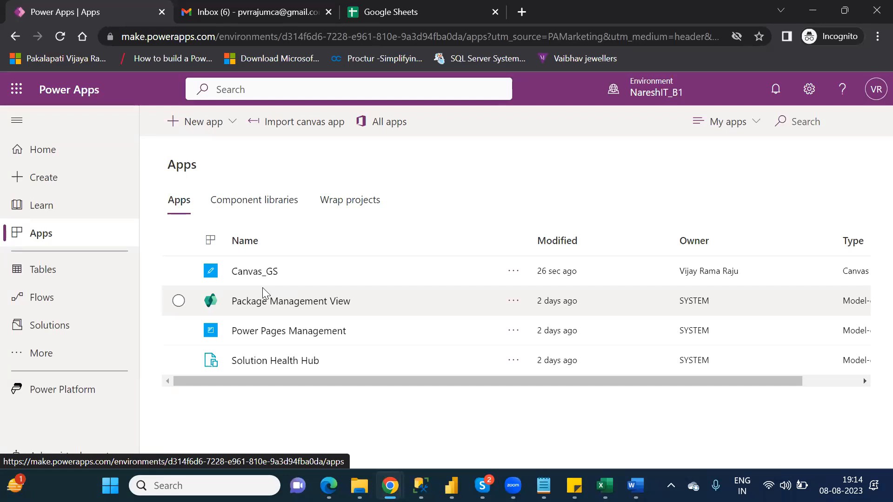
Back in Google Sheets, start uploading a spreadsheet from the computer via the file picker's Upload option.
click(371, 17)
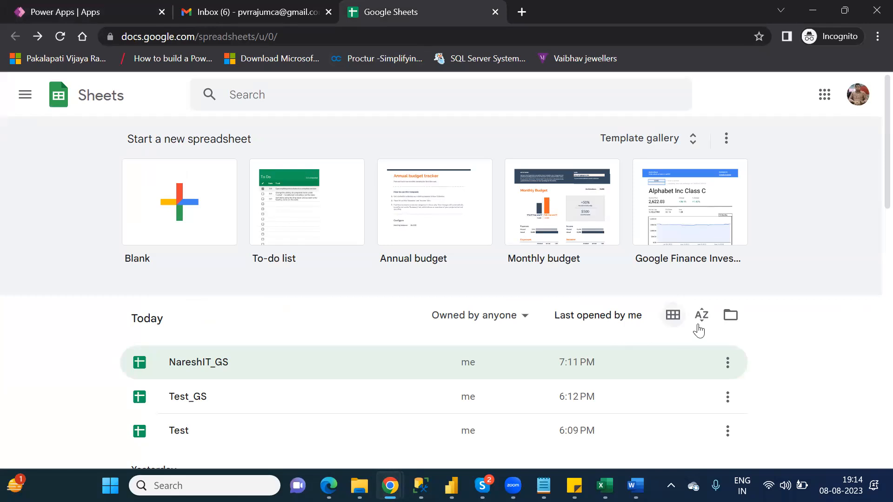
click(730, 316)
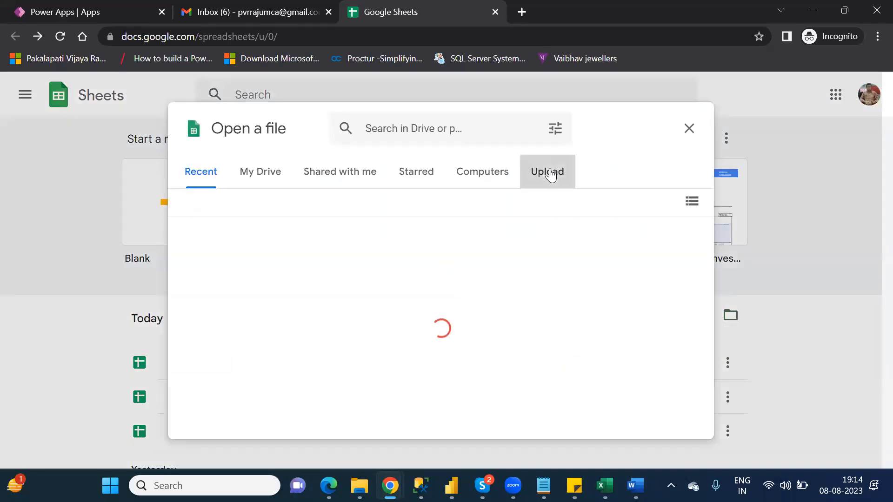
click(550, 173)
click(426, 367)
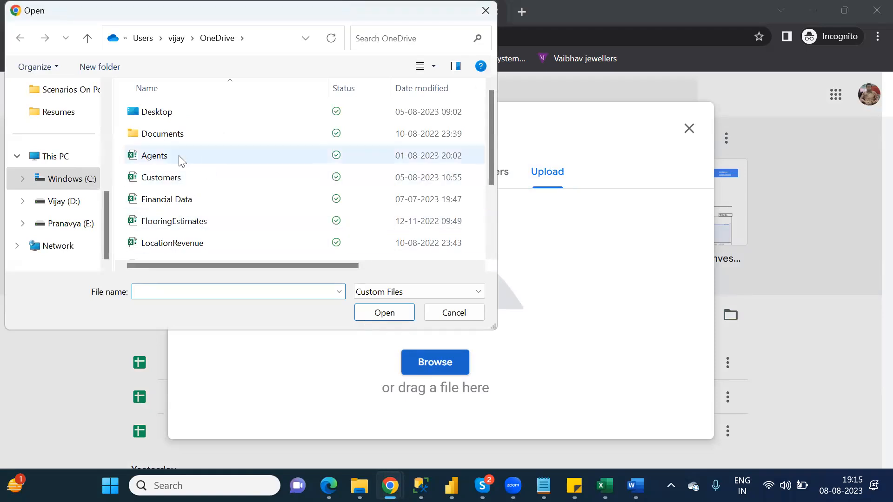
Upload the SuperStoreUS_2015 workbook from the Downloads folder.
scroll(104, 124, up, 3)
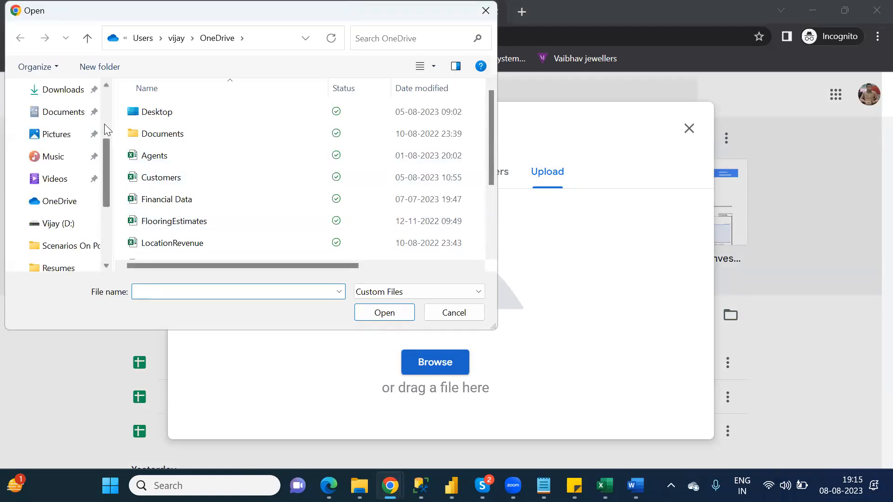
scroll(105, 125, up, 3)
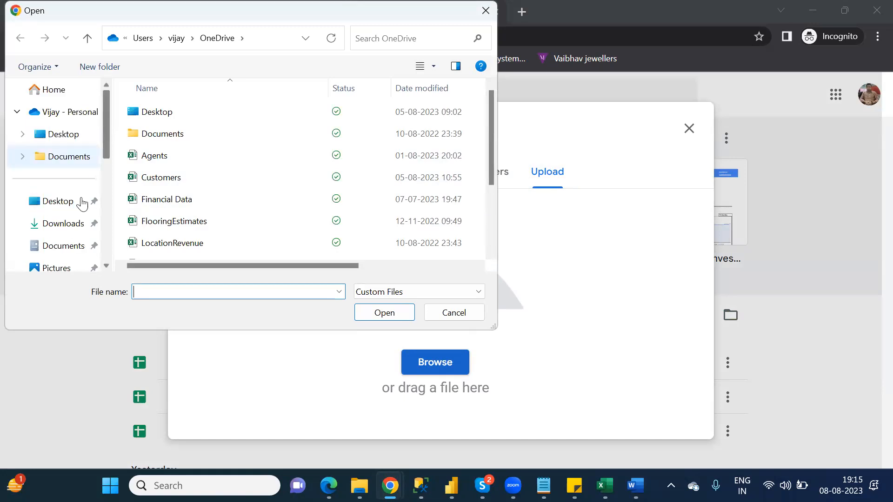
click(68, 226)
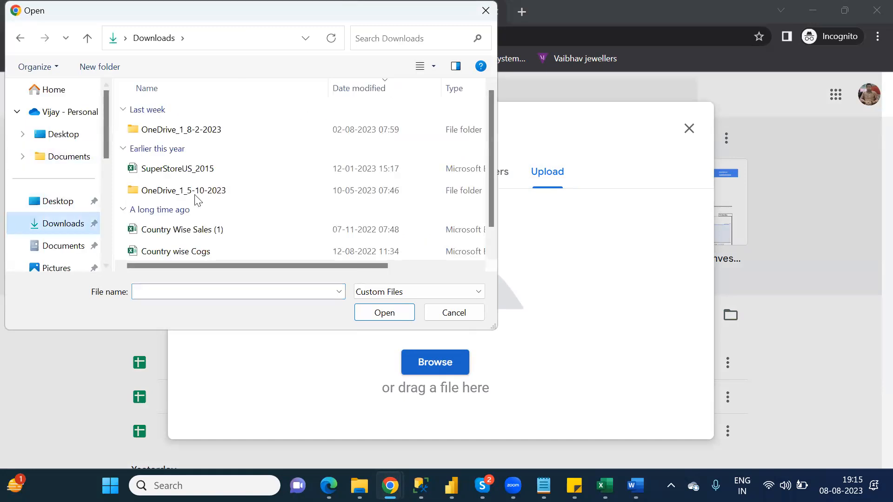
double_click(176, 169)
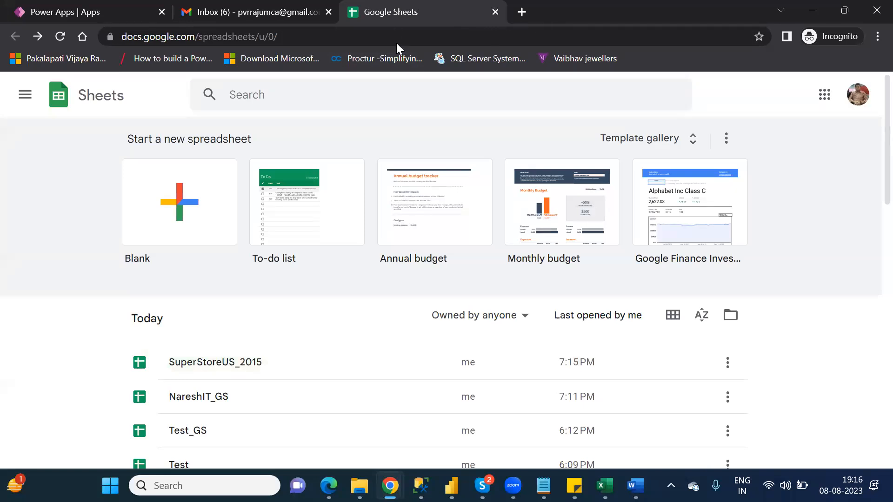
Close the Google Sheets browser tab so the Gmail inbox shows.
click(493, 13)
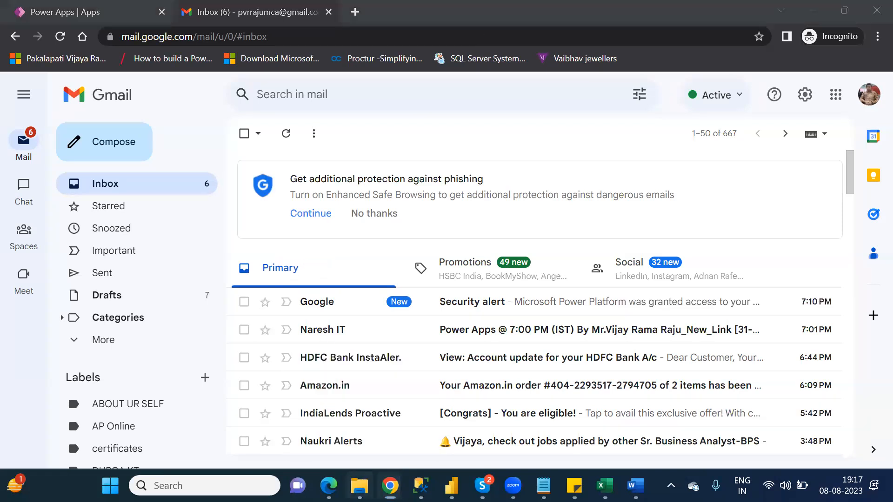
Bring the File Explorer window with the OneDrive files to the front.
click(359, 486)
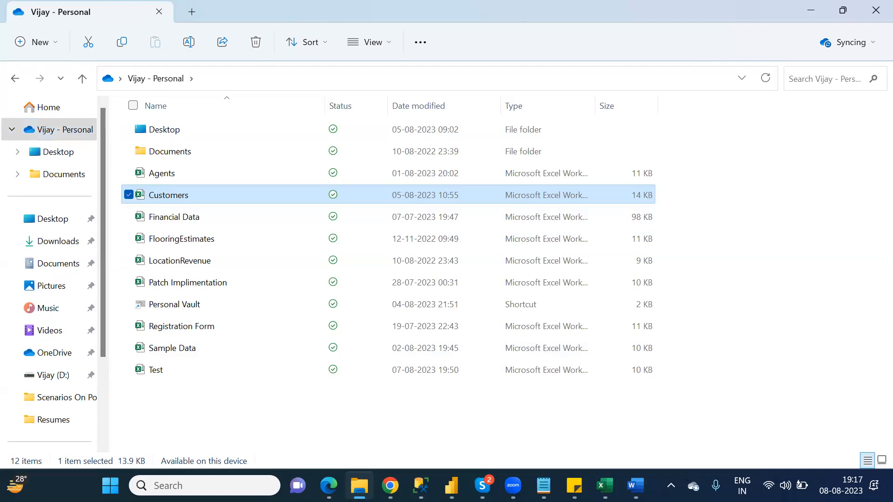
In a new browser tab, go to google.com and search for 'onedrive login'.
click(391, 484)
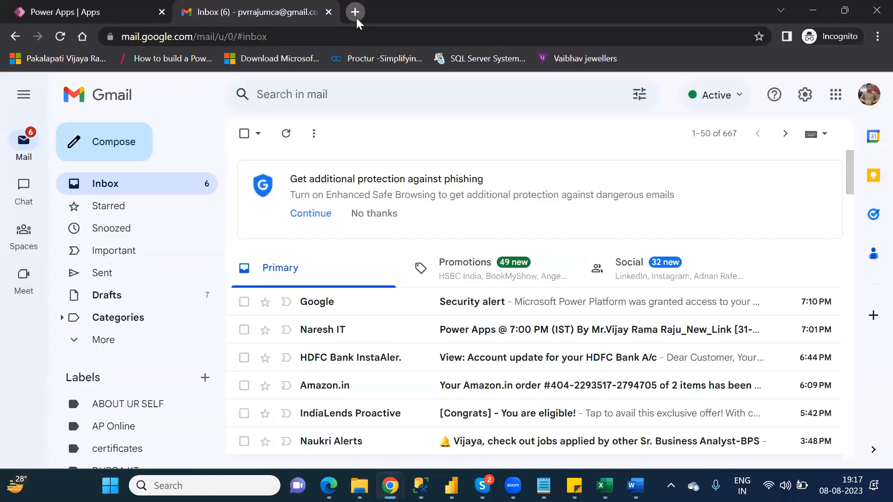
click(355, 13)
text(google.com)
key(Return)
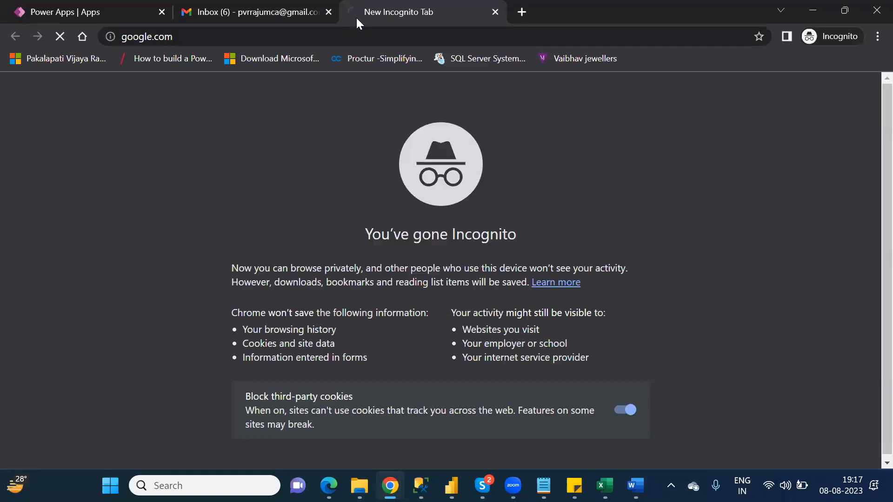
text(on)
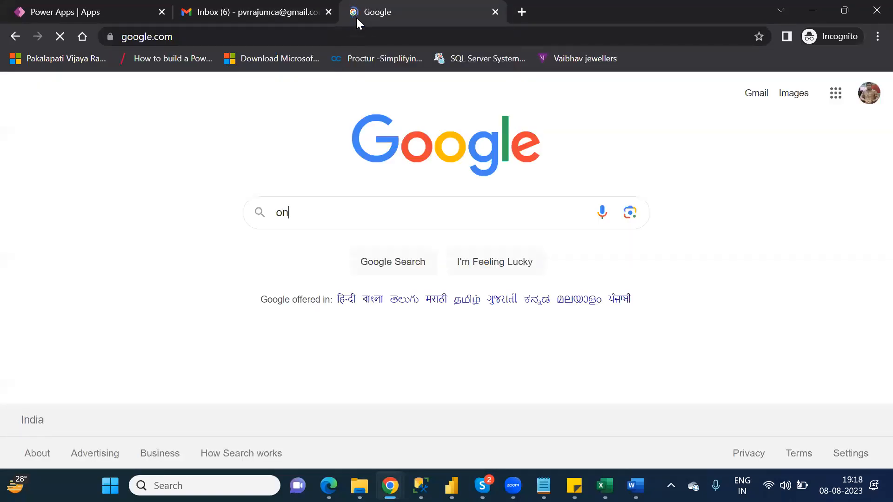
text(edrive )
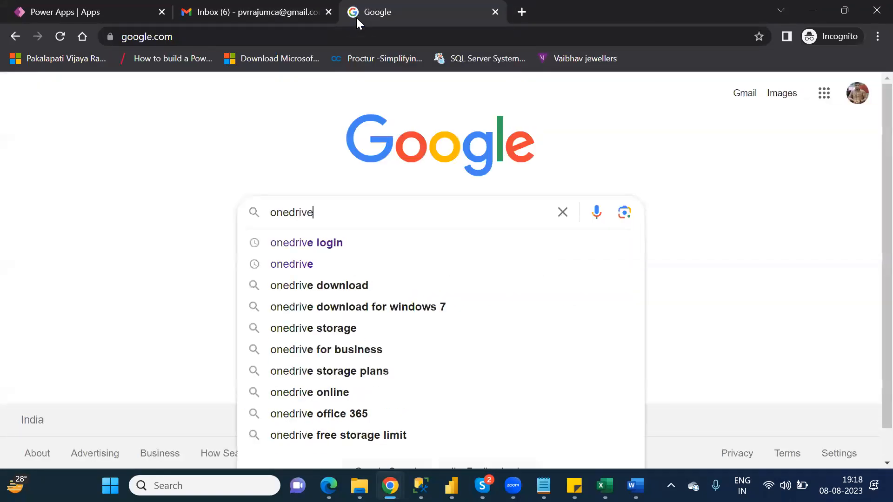
text(login)
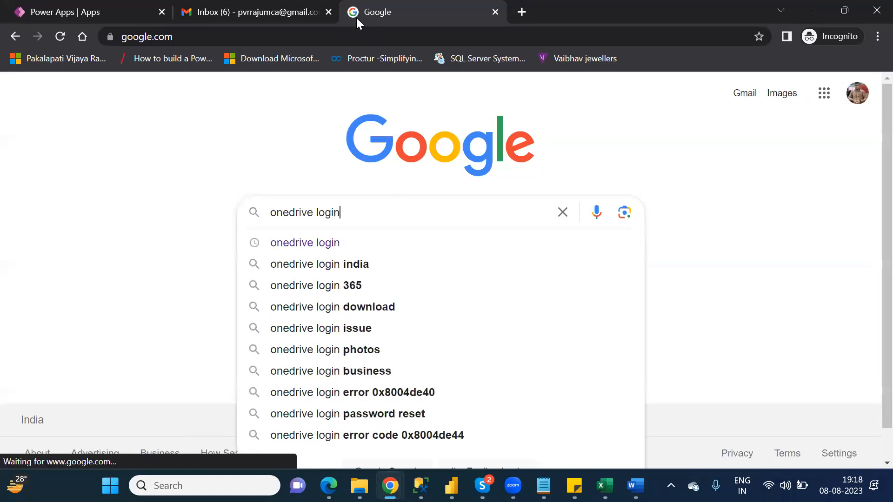
key(Return)
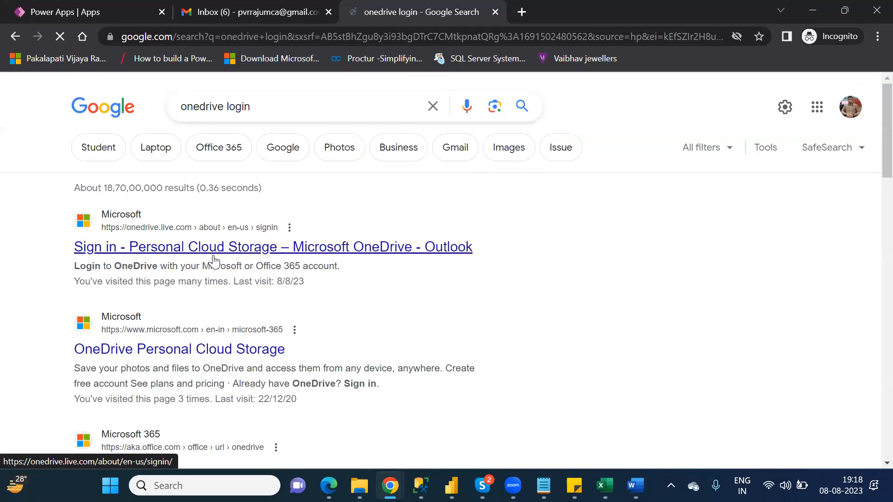
Open the OneDrive sign-in result, enter the account e-mail and password, and stay signed in.
click(262, 255)
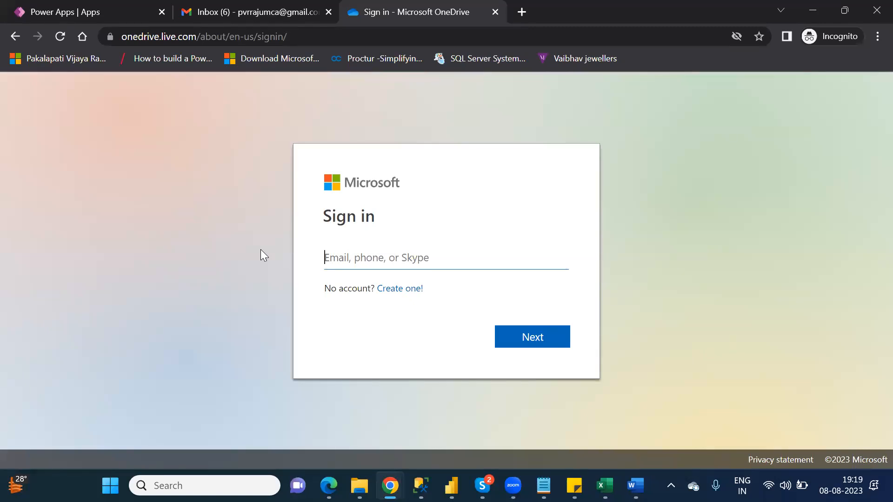
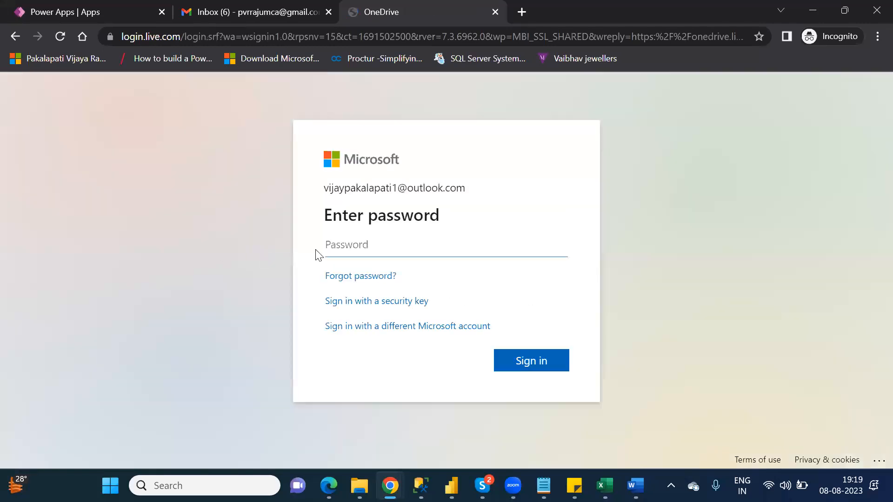
text(••••••••••••)
key(Return)
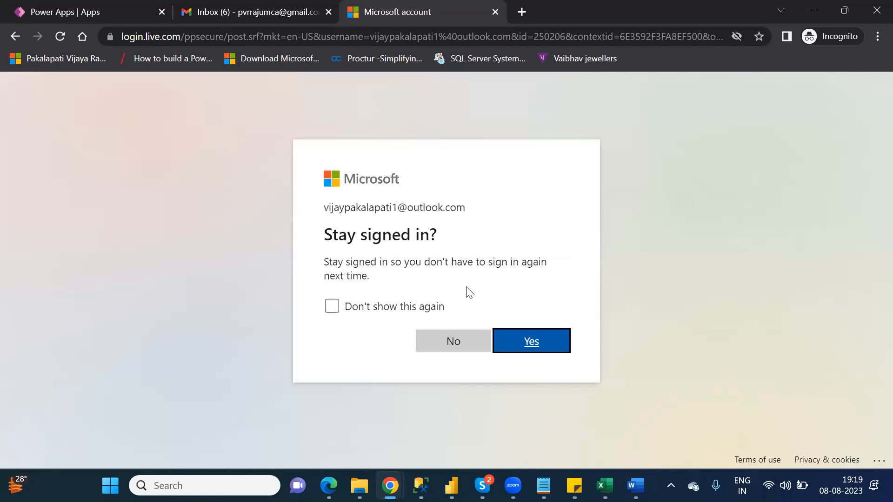
click(533, 341)
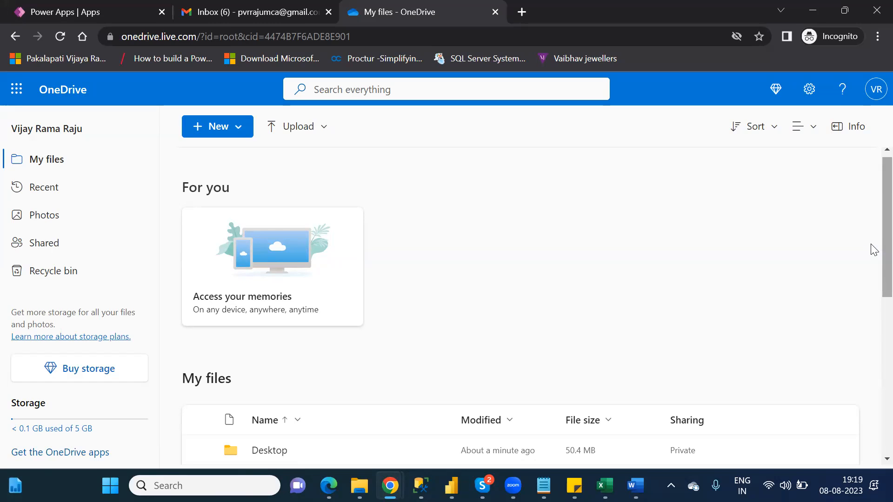
scroll(872, 262, down, 3)
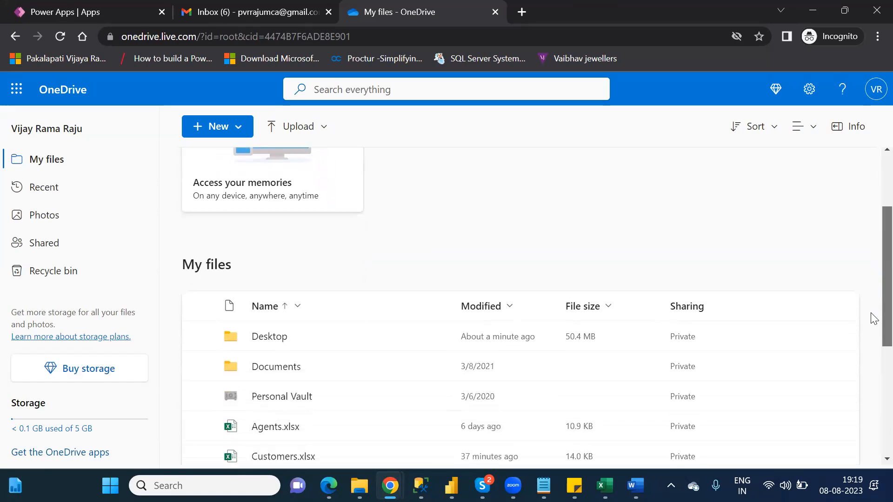
scroll(872, 320, down, 1)
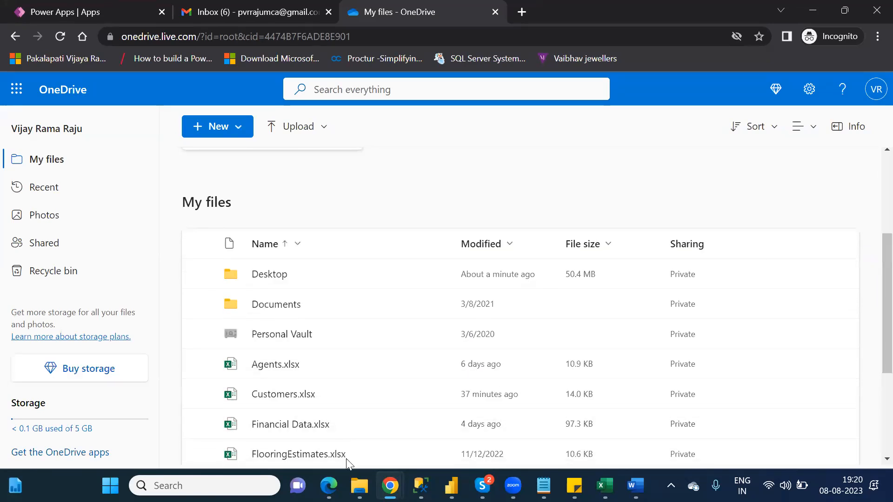
click(359, 485)
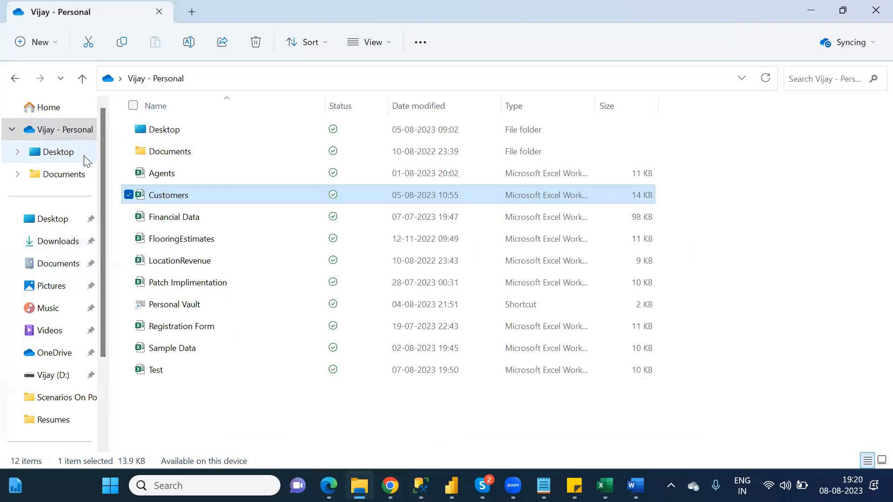
key(alt+Tab)
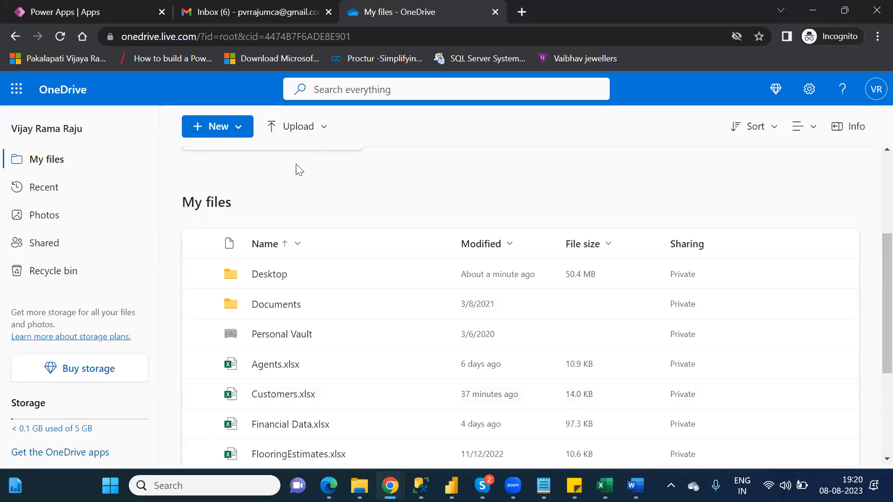
Create a new blank Excel workbook, Book1, from OneDrive's New menu.
click(235, 129)
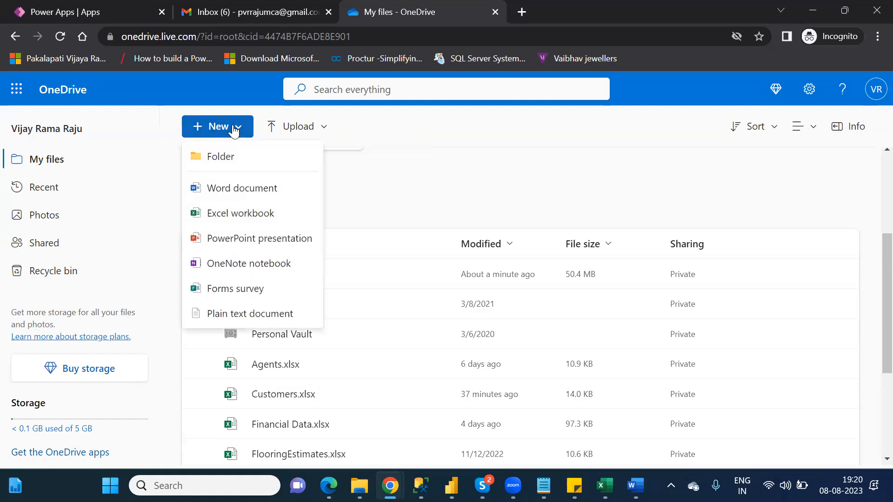
click(256, 215)
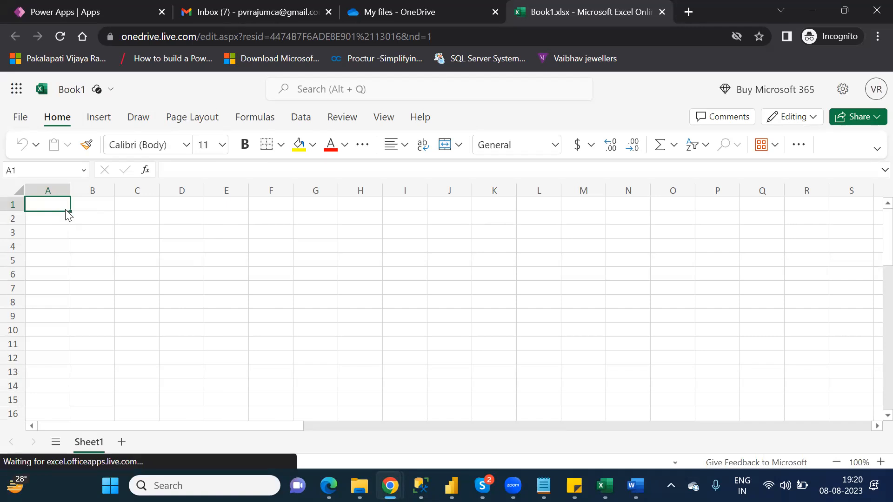
Enter the column headers Id and Name in A1:B1 and dismiss the guided tour offer.
text(Id)
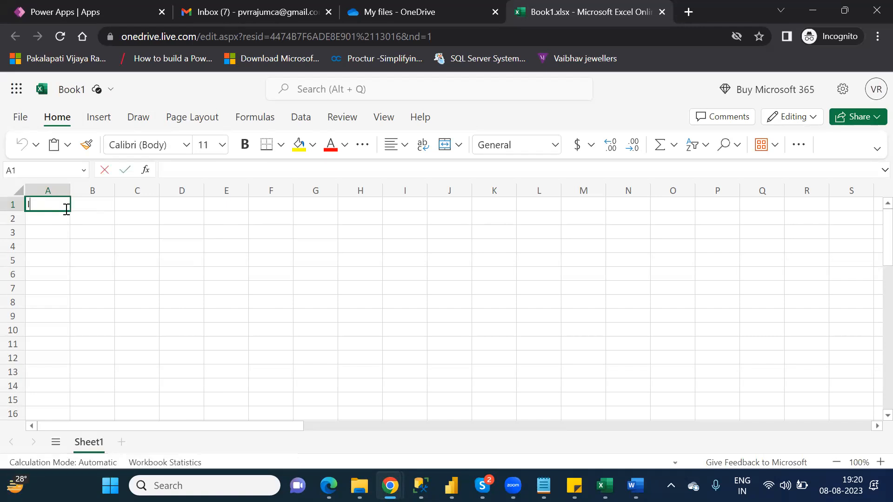
key(Tab)
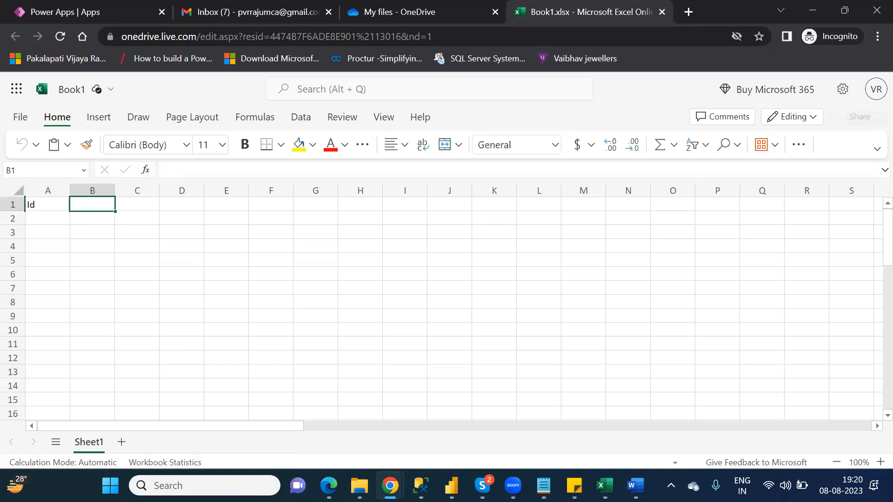
text(Na)
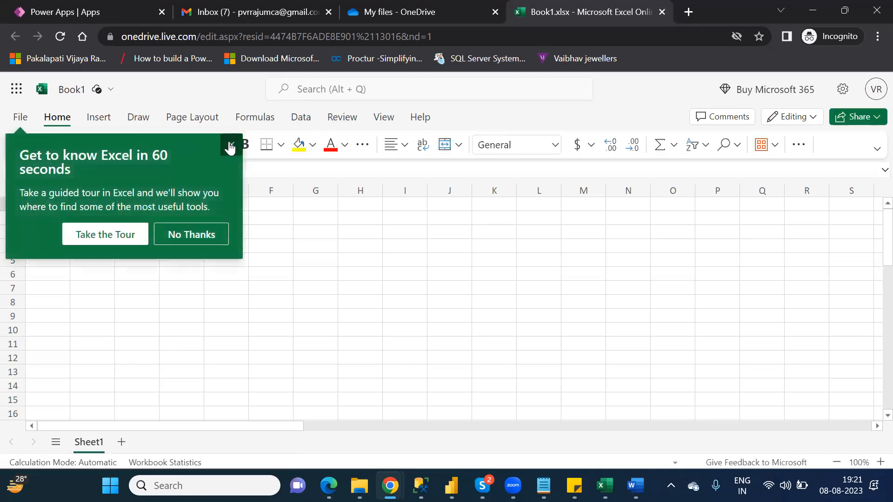
click(231, 145)
Fill the Id column A2:A6 with the values 1 through 5.
click(42, 217)
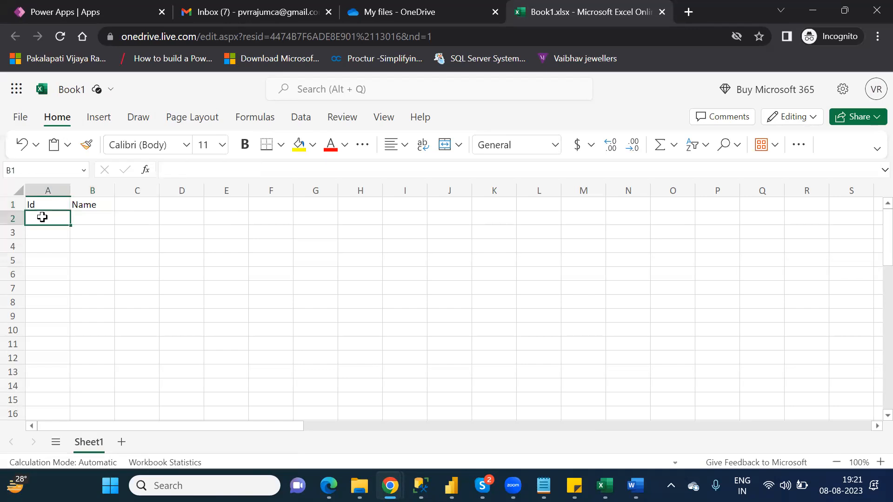
text(1)
key(Return)
text(2)
key(Return)
text(3)
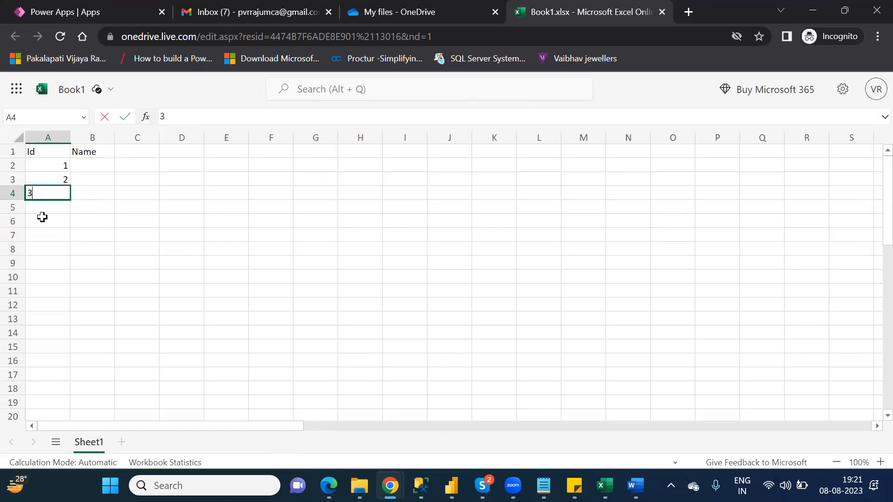
key(Return)
text(4)
key(Return)
text(5)
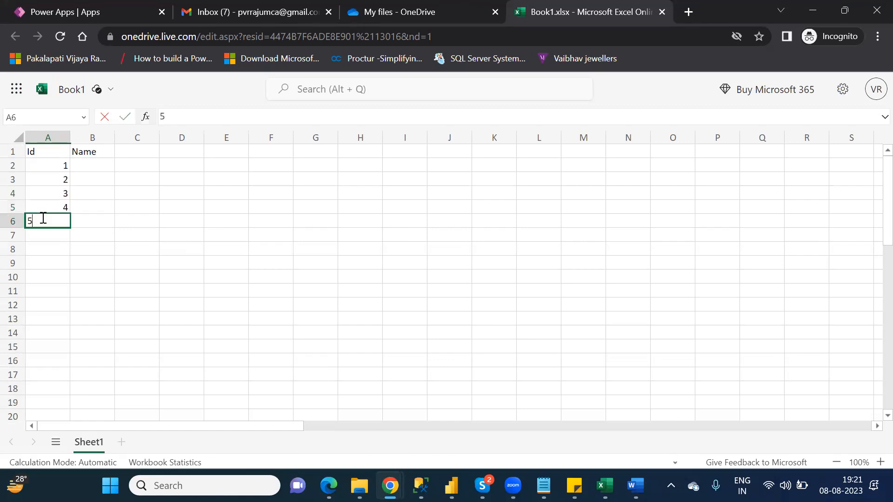
key(Tab)
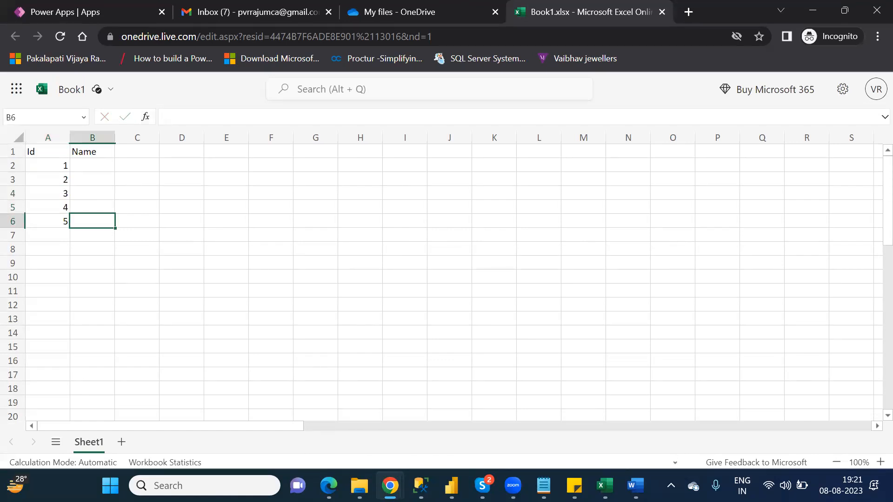
Fill the Name column from B6 up to B2 with x, y, z, v, s.
text(x)
key(Up)
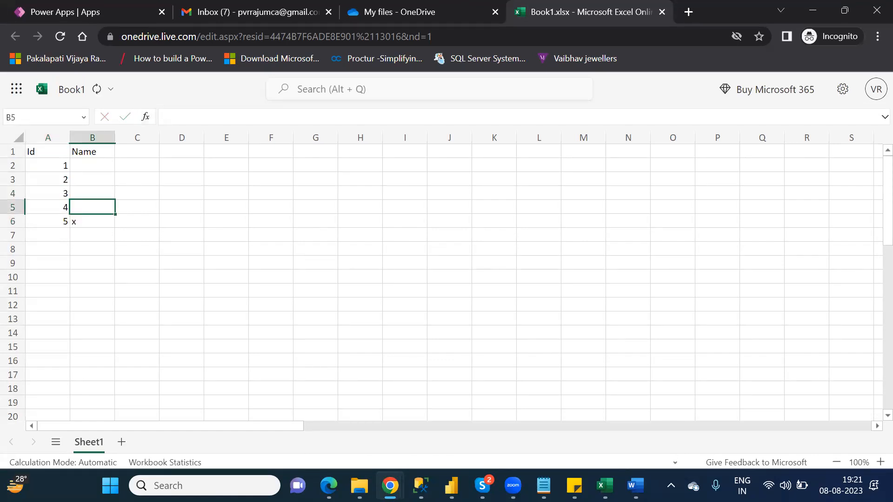
text(y)
key(Up)
text(z)
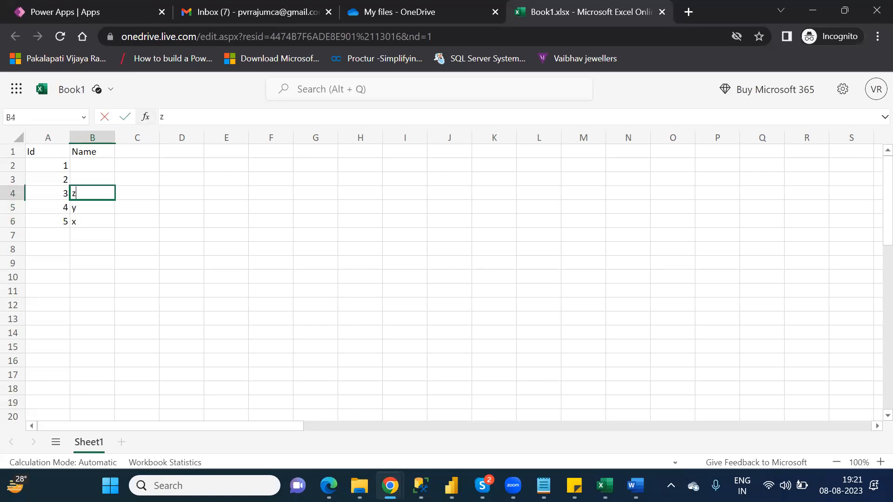
key(Up)
text(v)
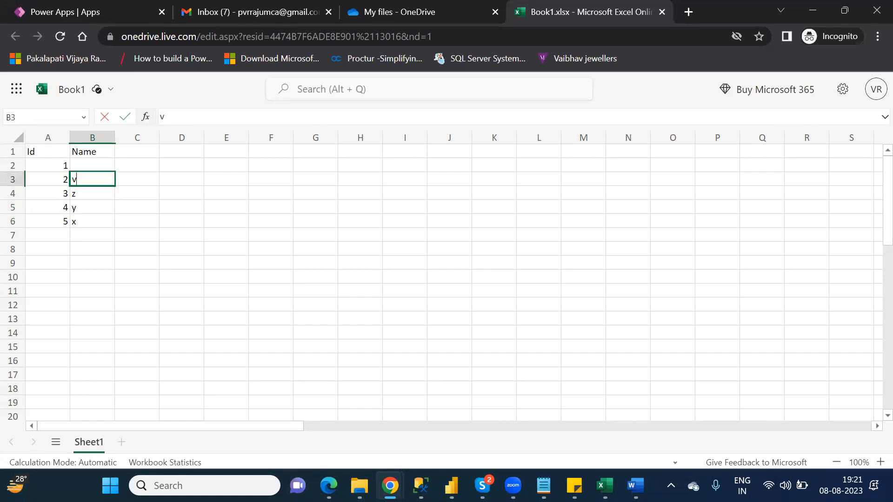
key(Up)
text(s)
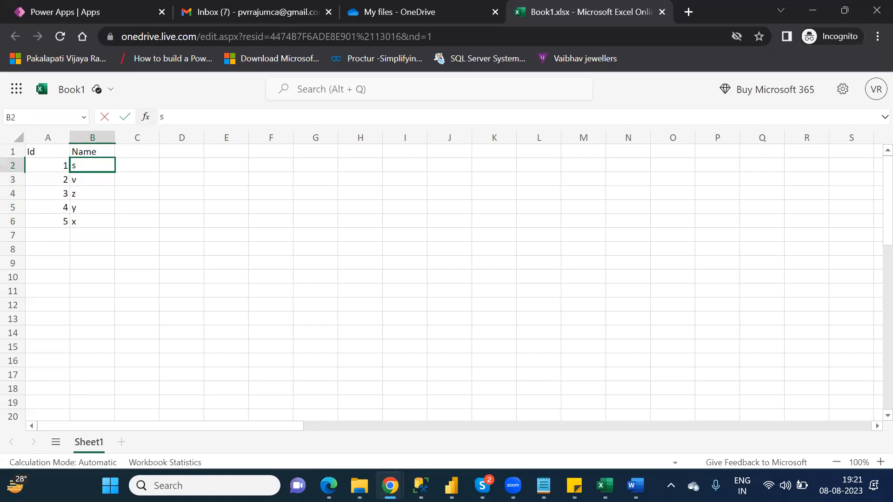
click(93, 291)
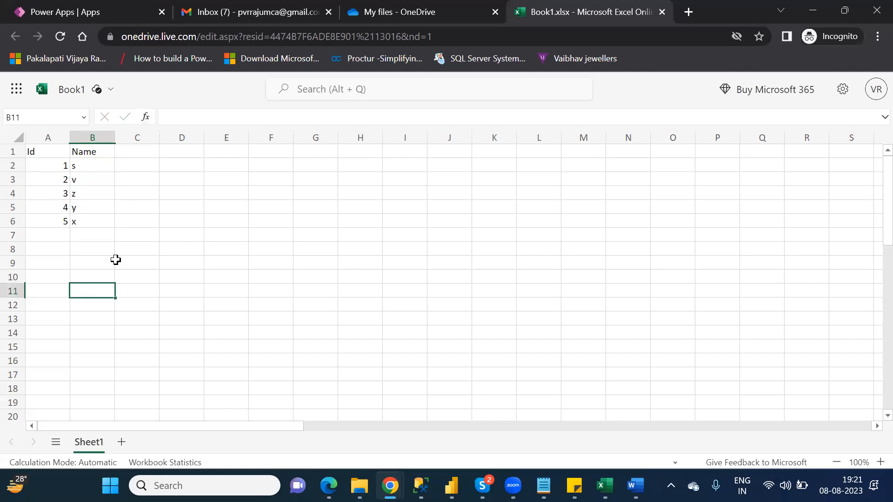
click(128, 220)
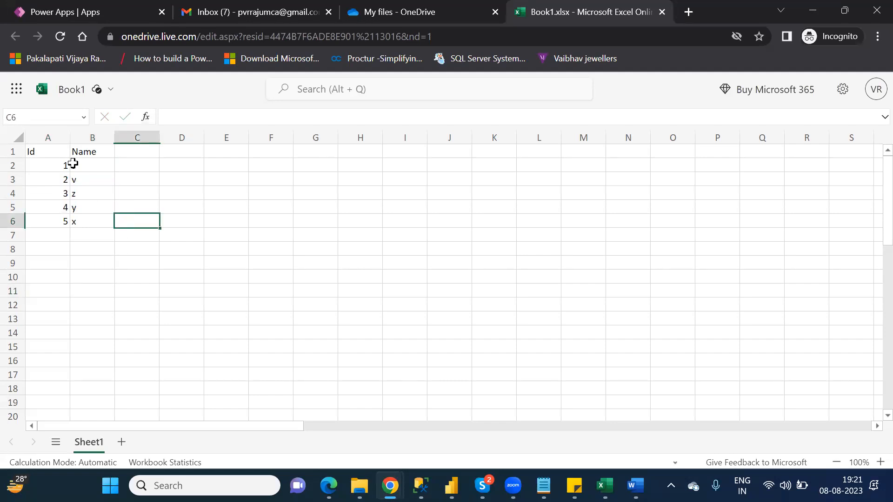
click(50, 152)
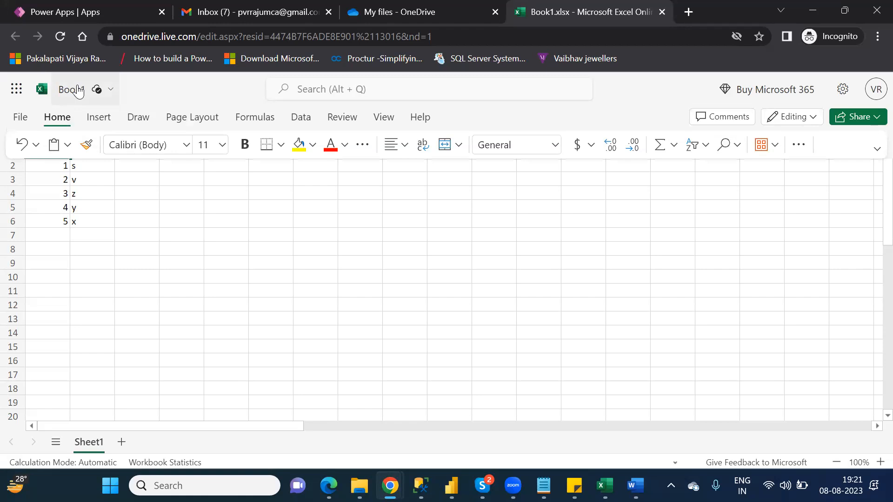
click(99, 118)
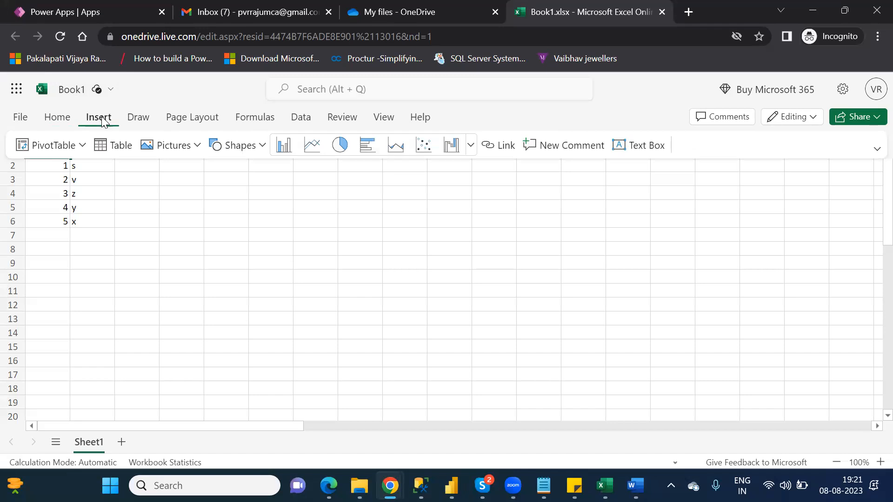
click(139, 117)
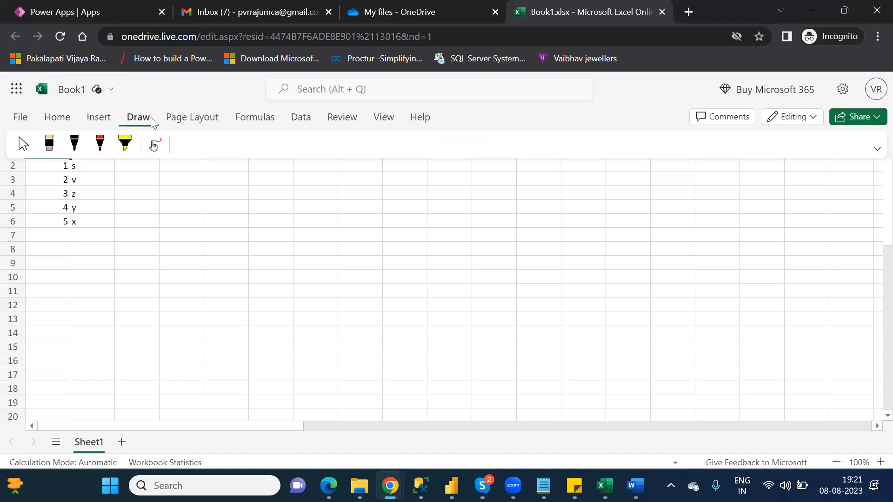
click(169, 119)
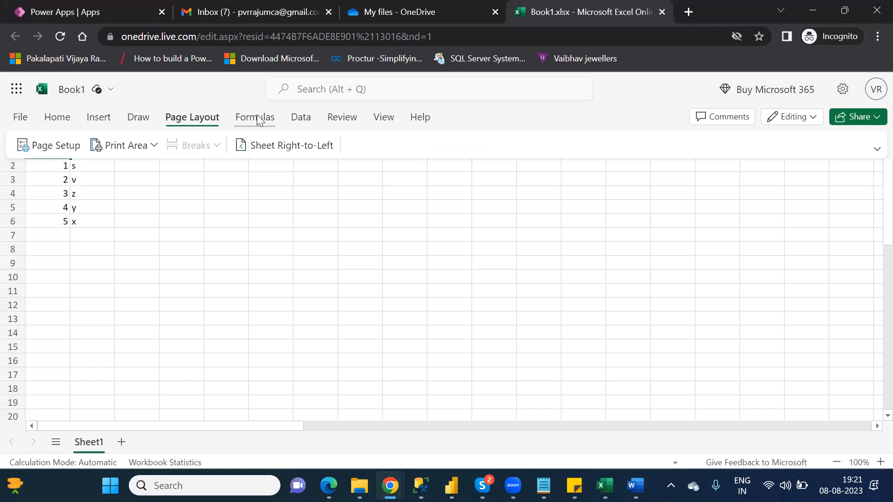
click(254, 117)
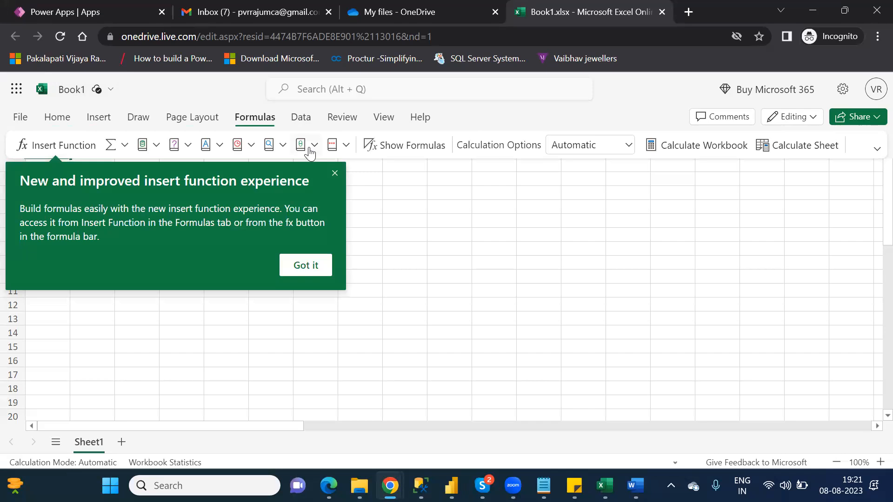
click(298, 124)
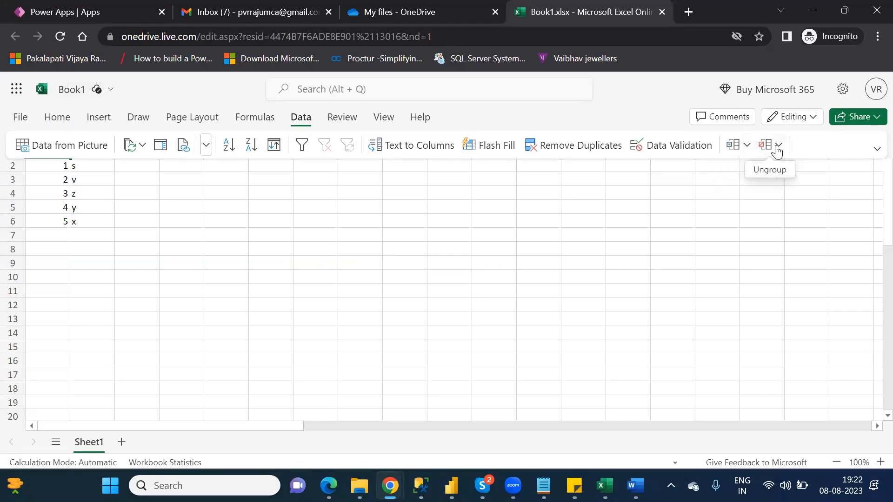
click(342, 120)
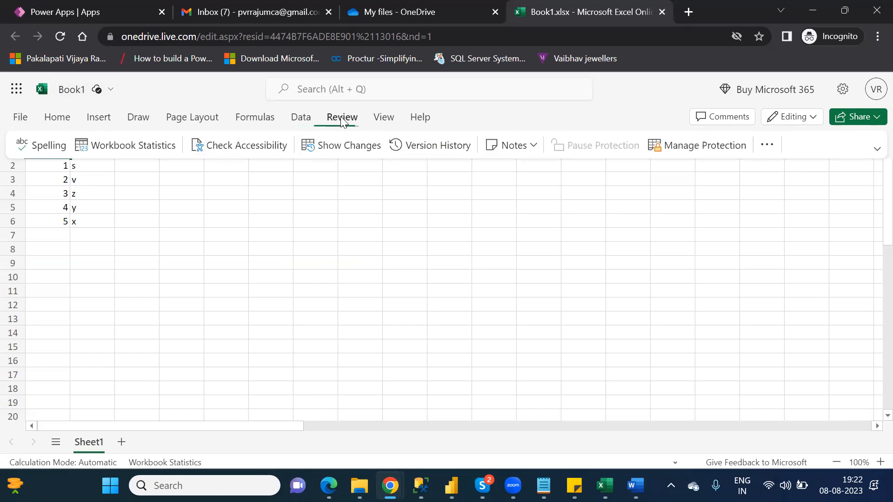
click(392, 126)
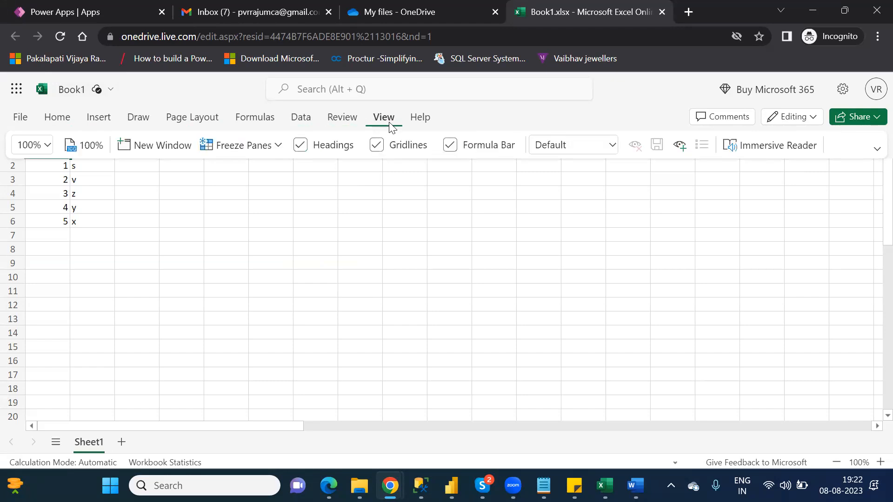
click(63, 119)
click(182, 236)
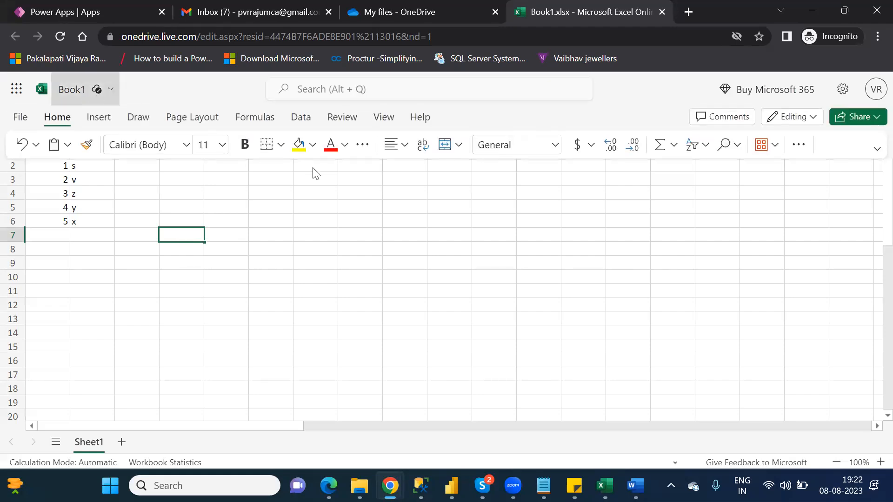
click(107, 93)
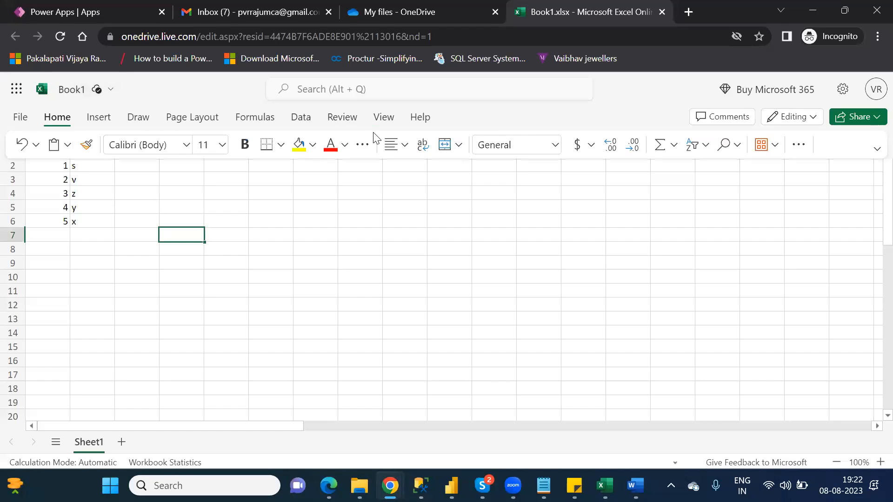
click(776, 158)
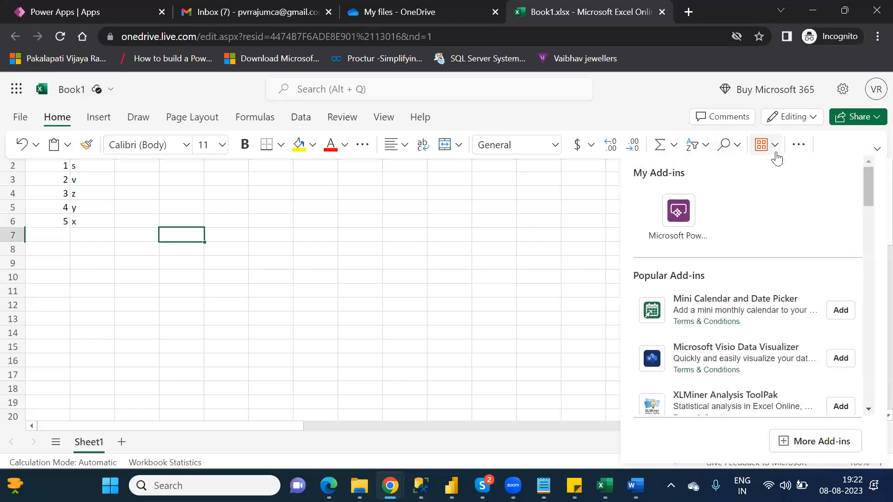
click(798, 147)
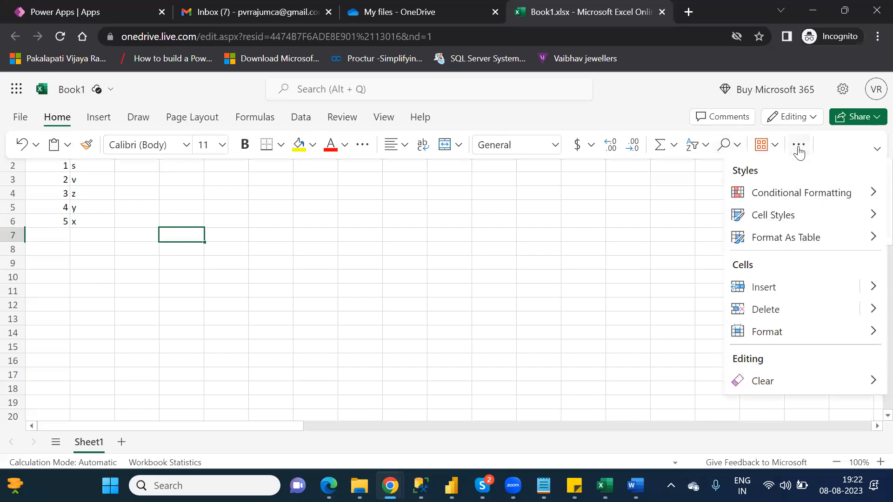
click(796, 242)
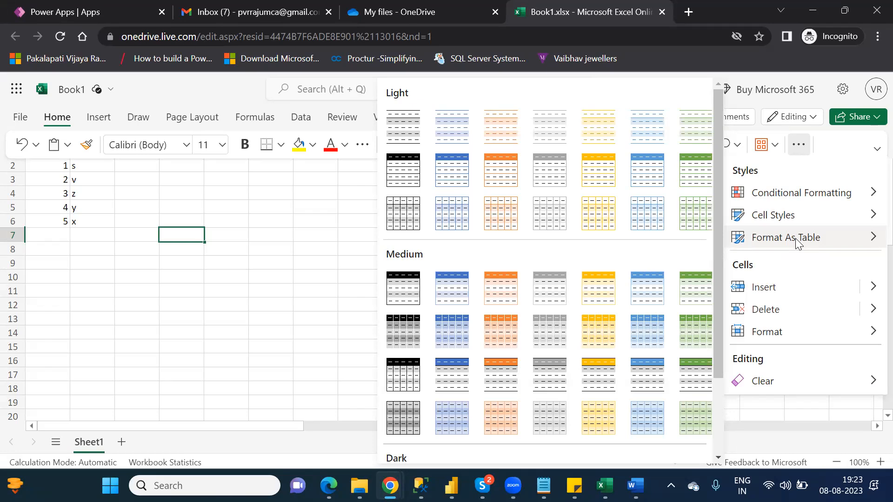
click(244, 190)
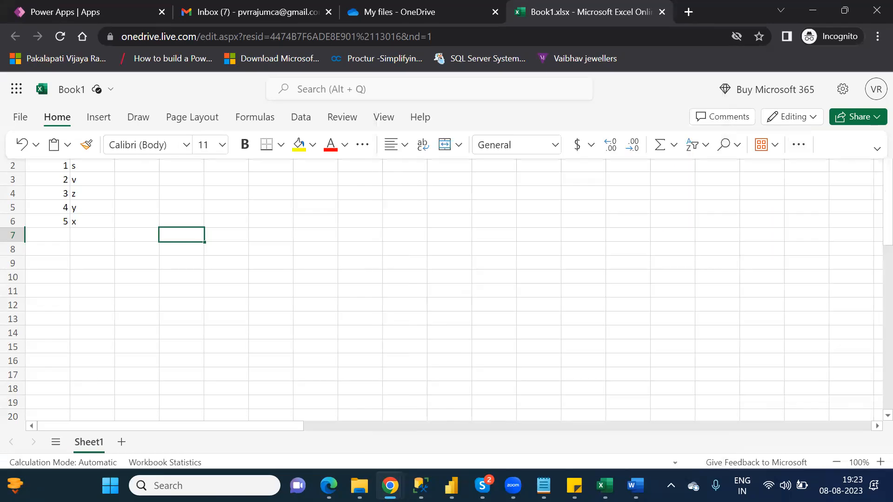
Select the Id and Name data in A1:B6 and format it as a blue light table style with headers.
click(872, 212)
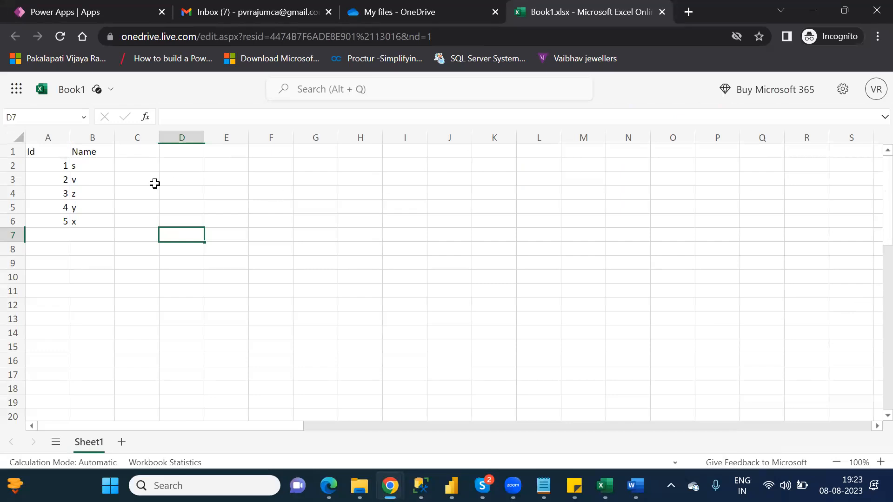
drag(35, 151, 87, 219)
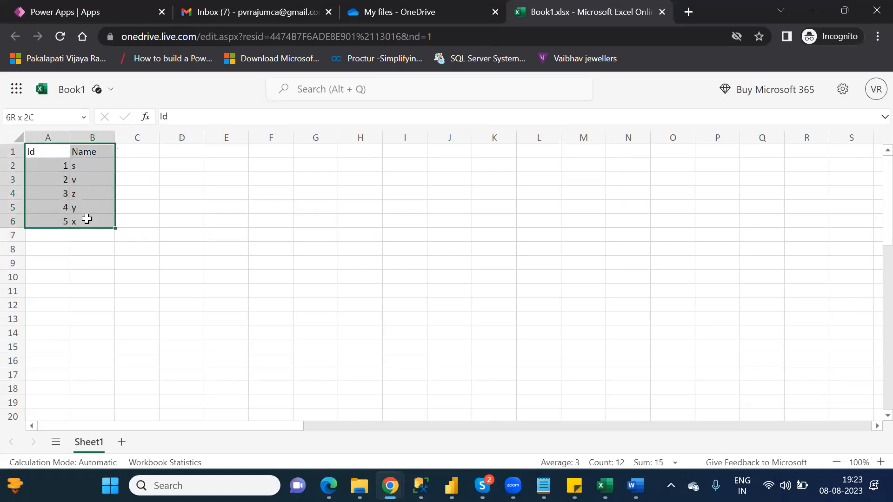
mouse_move(102, 91)
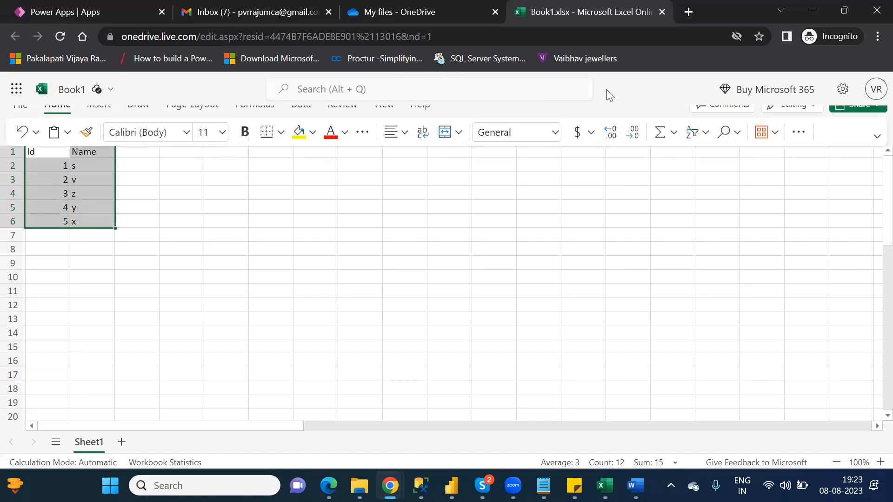
click(798, 147)
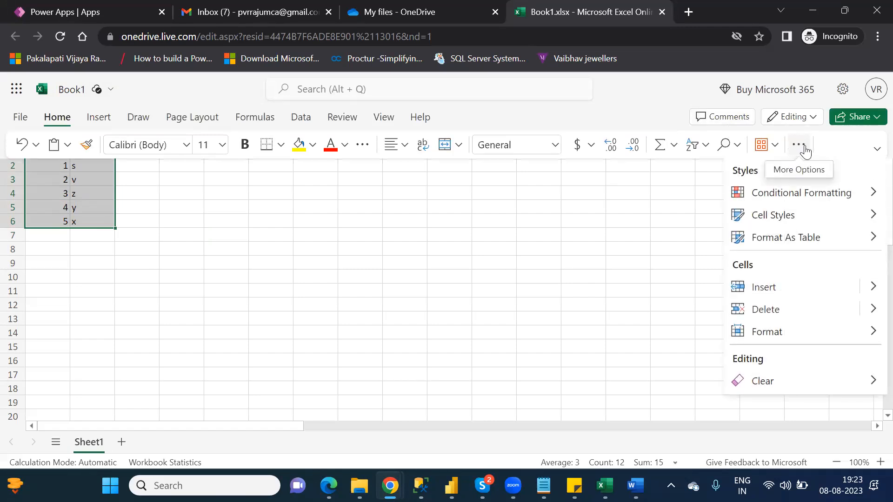
click(800, 243)
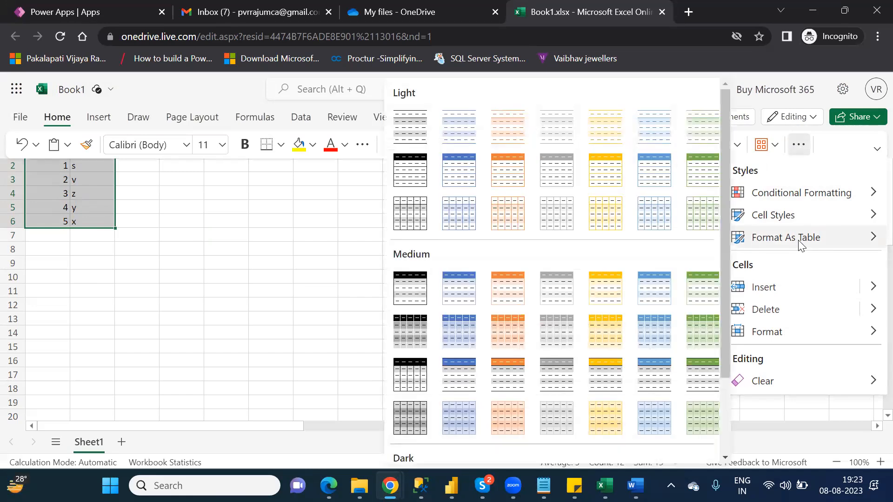
click(458, 175)
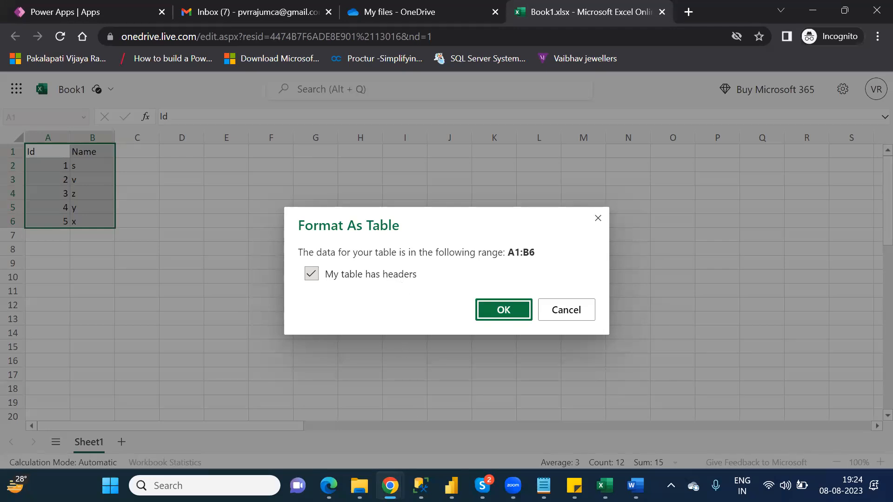
mouse_move(360, 485)
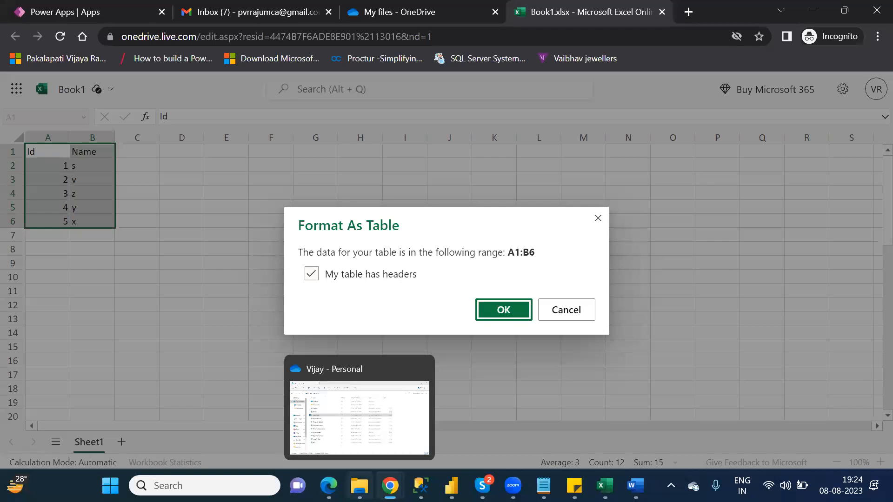
click(359, 416)
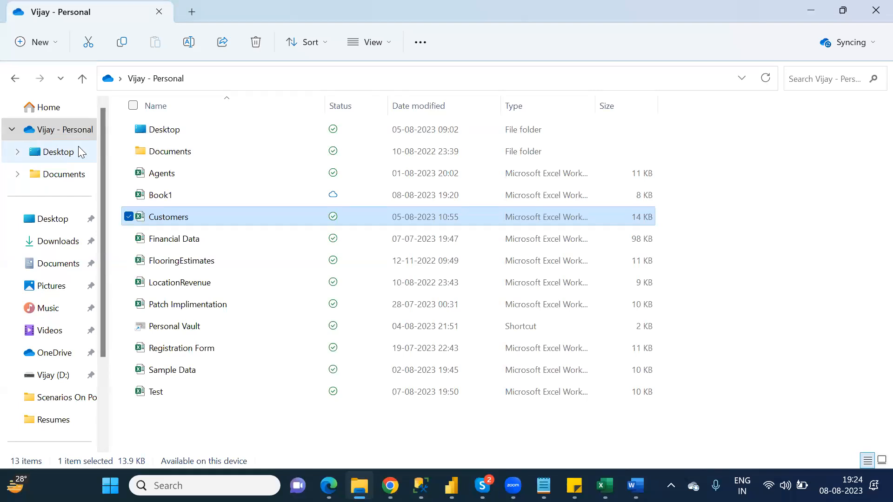
key(alt+Tab)
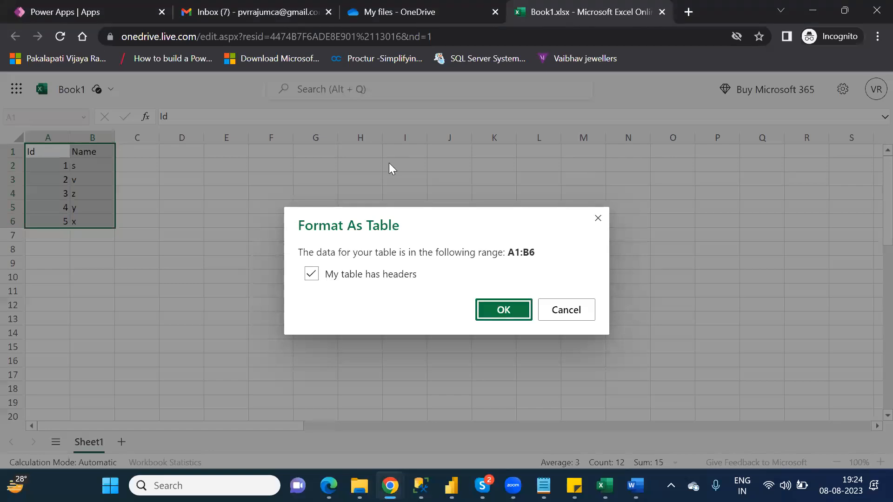
Confirm A1:B6 as a table with headers and open the Book1 file name panel.
click(515, 309)
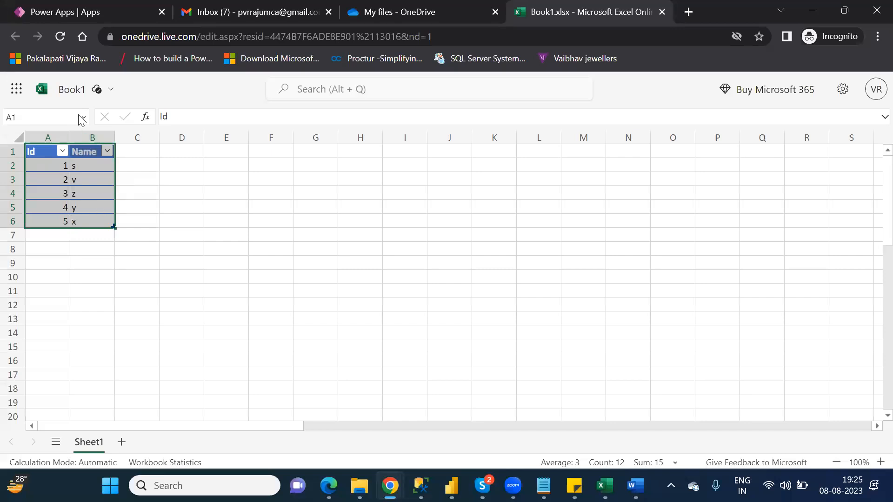
click(71, 93)
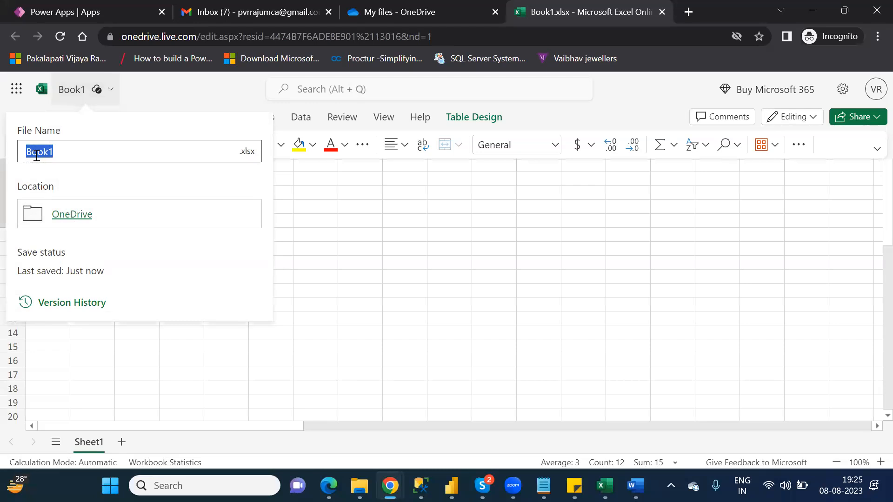
Enter NareshIT_OneDrive as the new workbook file name and confirm it.
text(Name)
text(sh)
text(IT_)
text(O)
text(neDriv)
text(e)
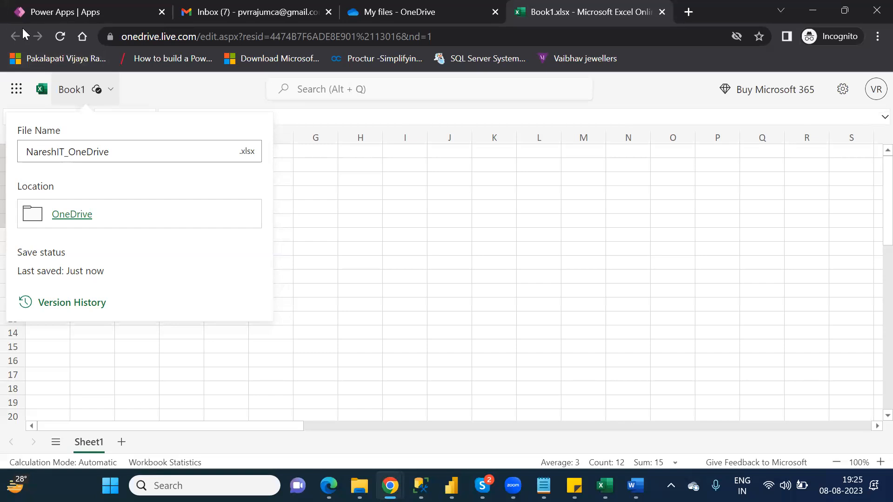
click(171, 80)
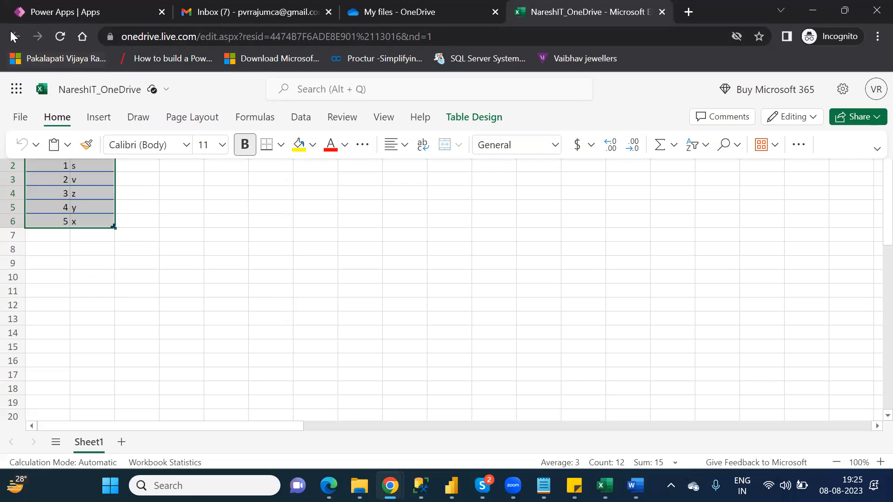
Close the NareshIT_OneDrive workbook, refresh My files to show NareshIT_OneDrive.xlsx, and return to Power Apps.
click(385, 18)
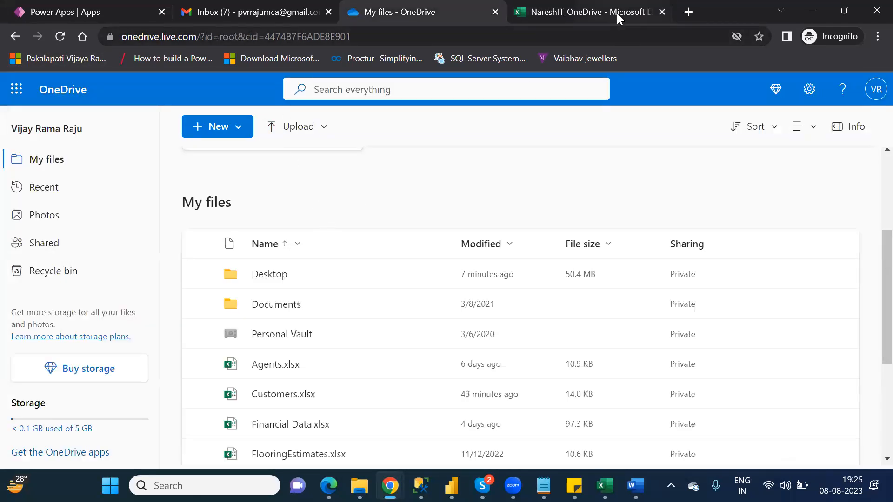
click(616, 13)
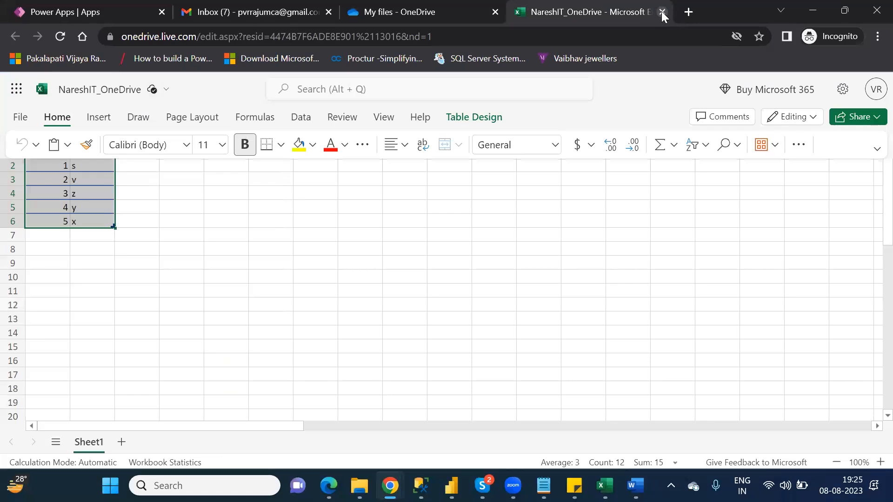
click(661, 12)
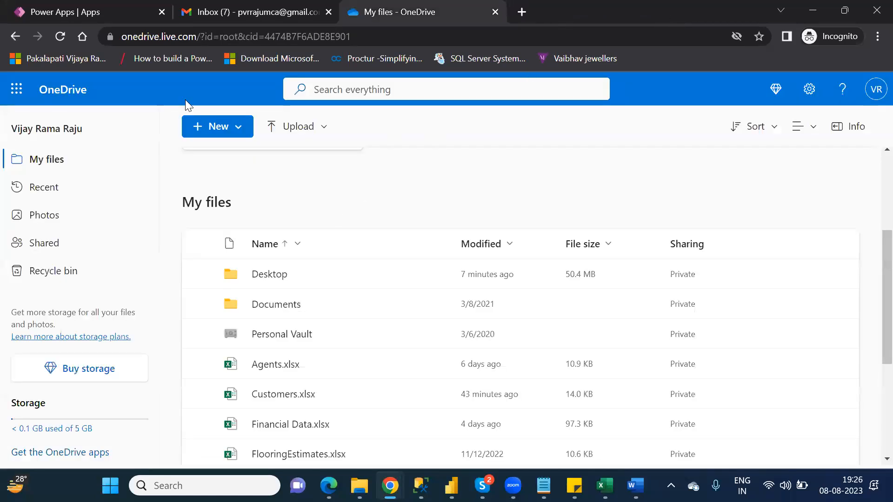
click(61, 36)
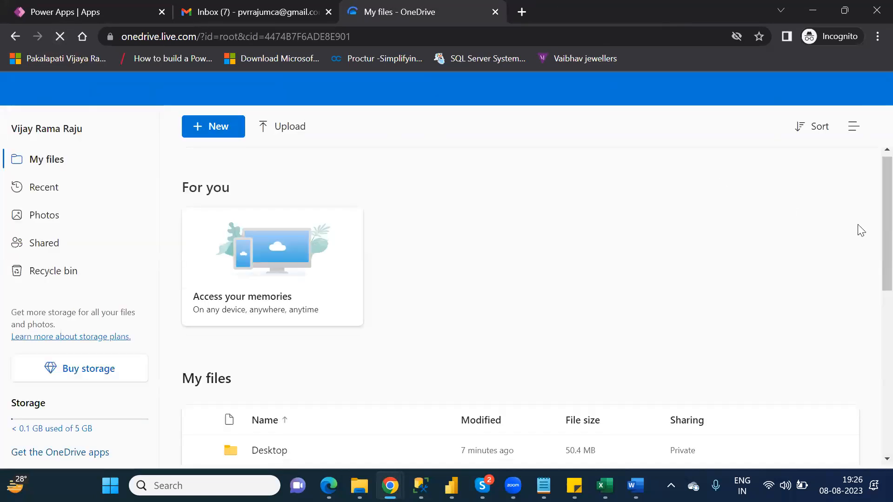
scroll(874, 305, down, 1)
scroll(873, 304, down, 6)
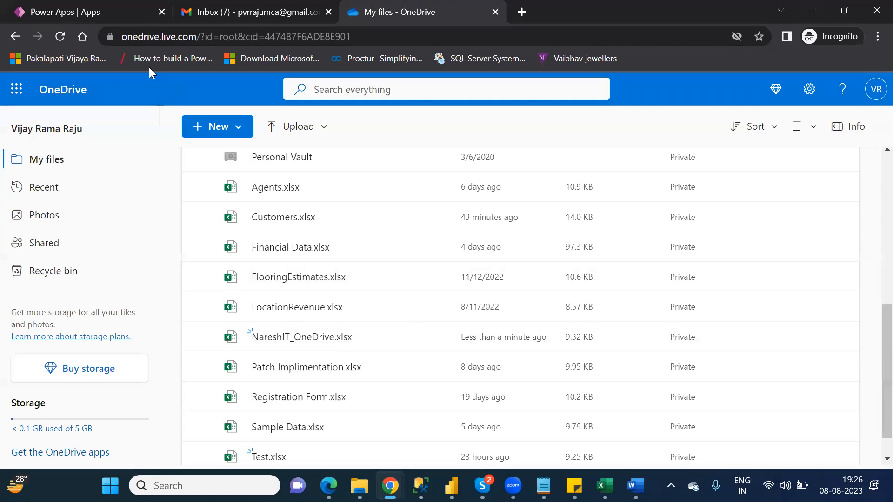
click(84, 19)
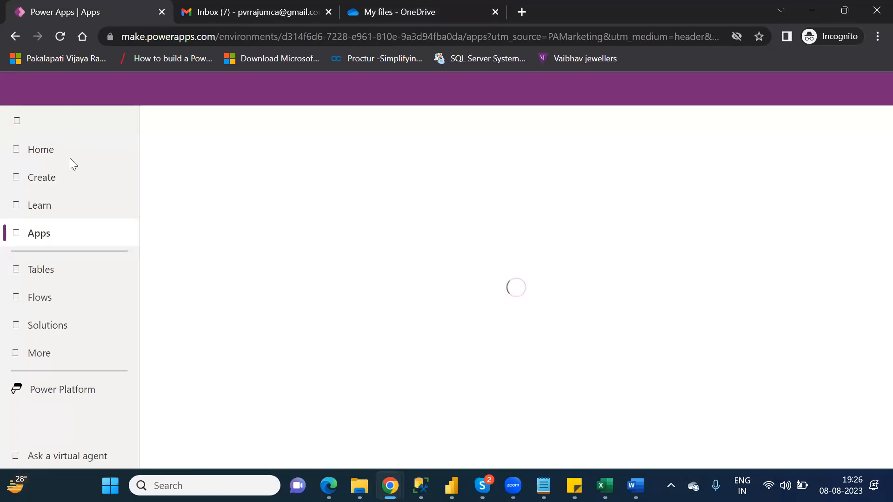
Start a data-based canvas app and select OneDrive from the new connection list.
click(53, 179)
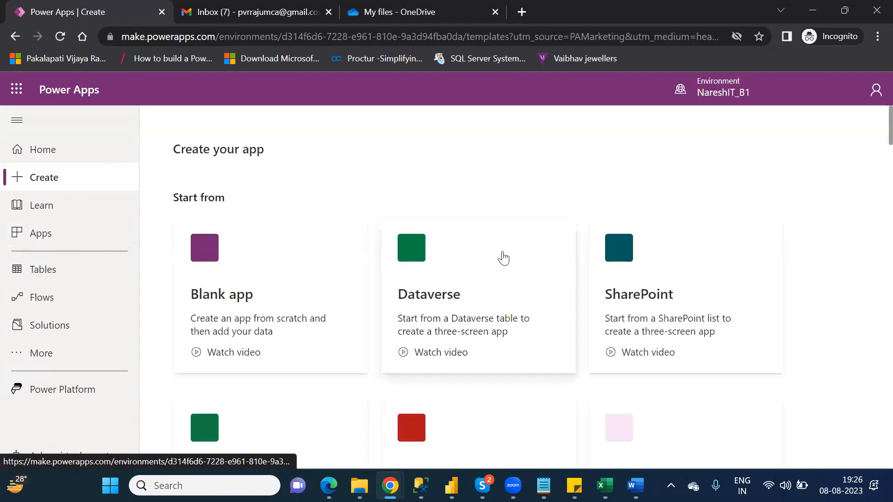
click(663, 287)
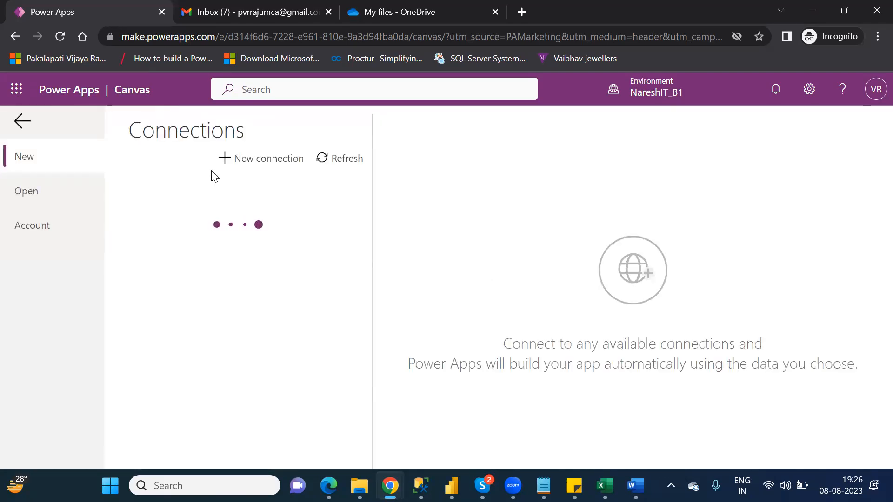
click(263, 163)
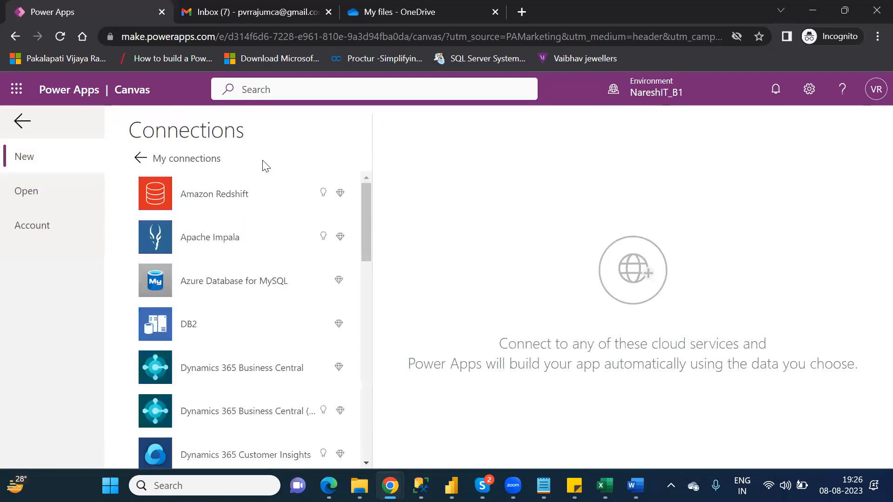
drag(364, 221, 373, 345)
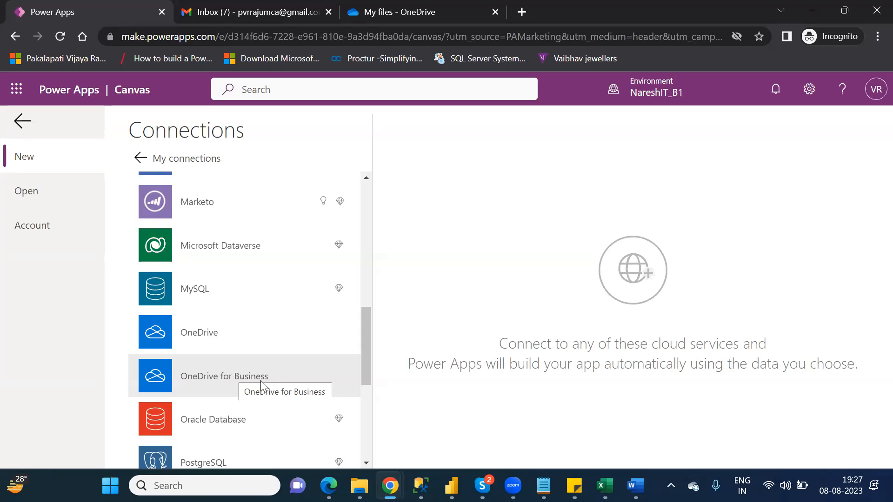
click(226, 337)
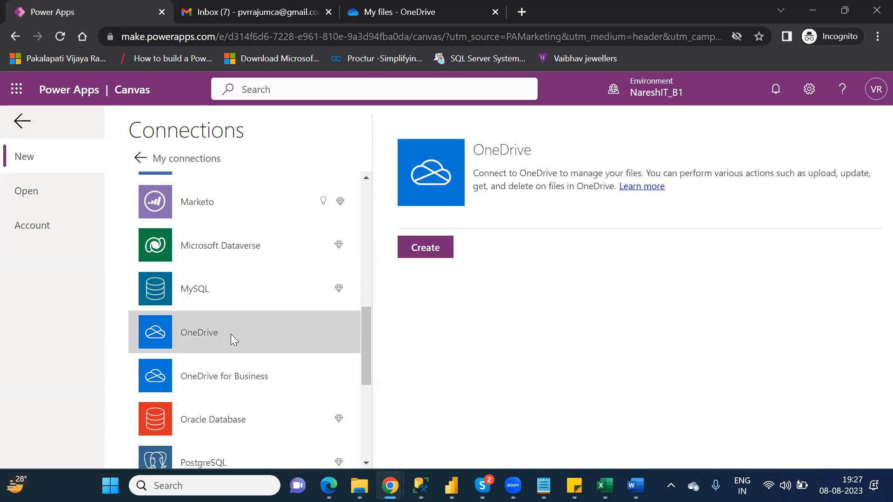
Create the OneDrive connection, signing in with the Microsoft account and allowing access.
click(427, 250)
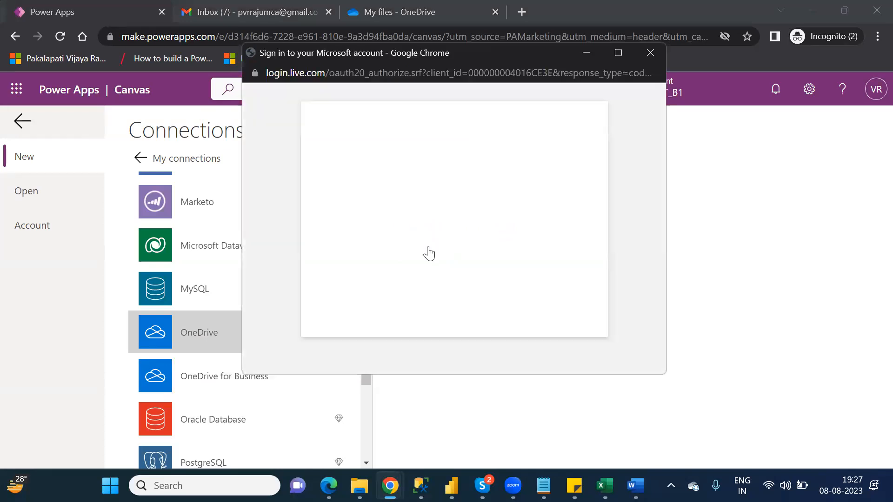
click(420, 218)
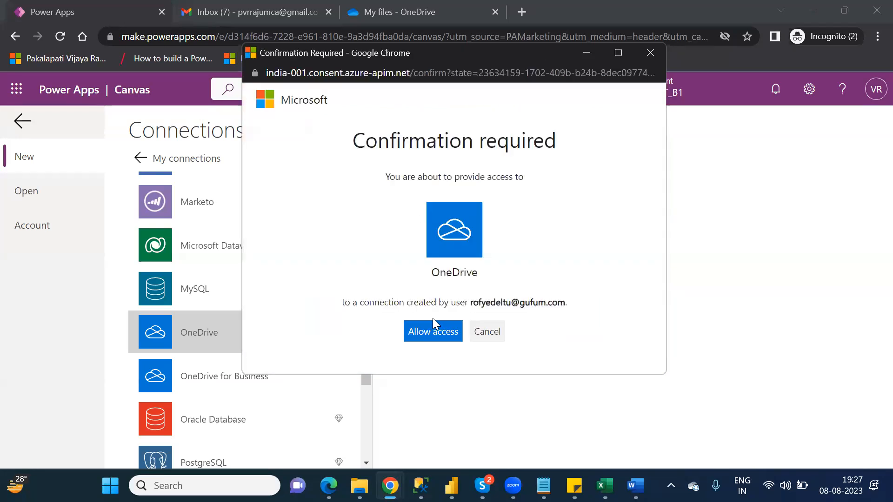
click(432, 337)
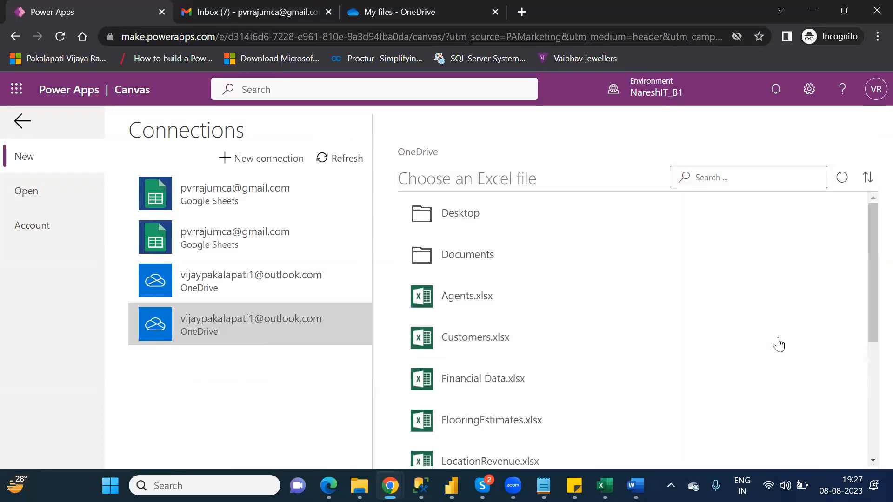
Pick Table1 from NareshIT_OneDrive.xlsx and connect to generate the canvas app.
drag(871, 325, 871, 414)
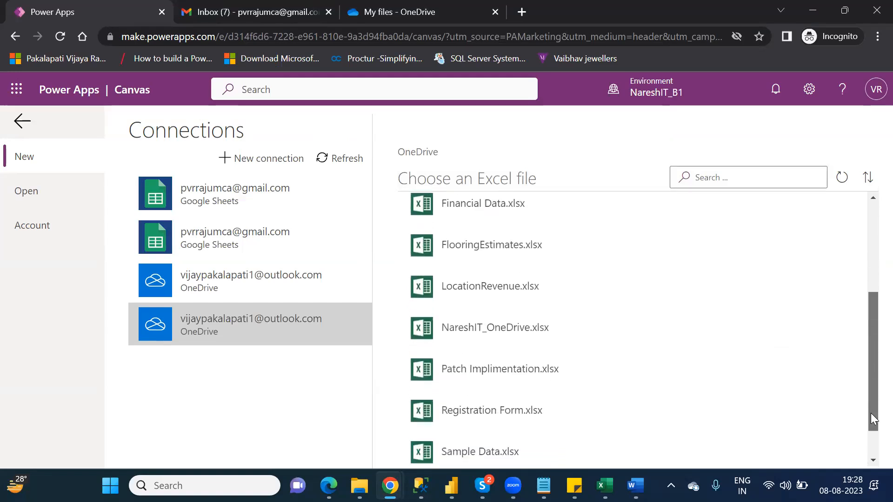
click(485, 339)
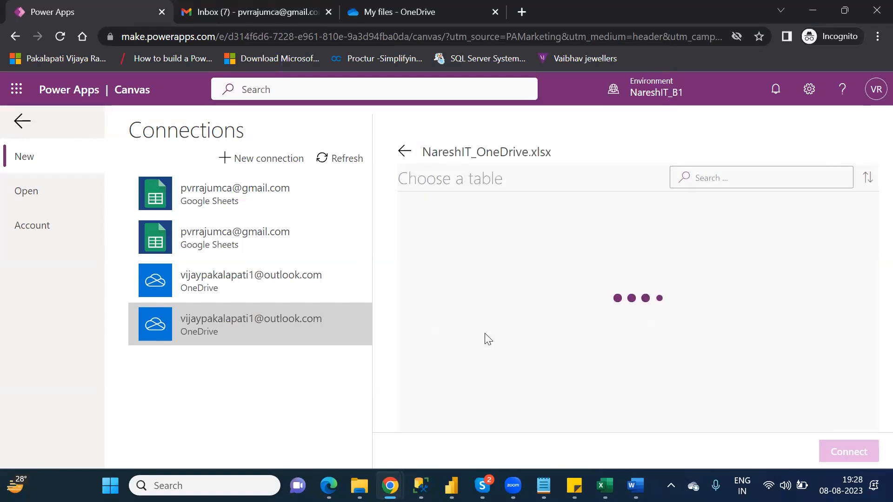
click(454, 217)
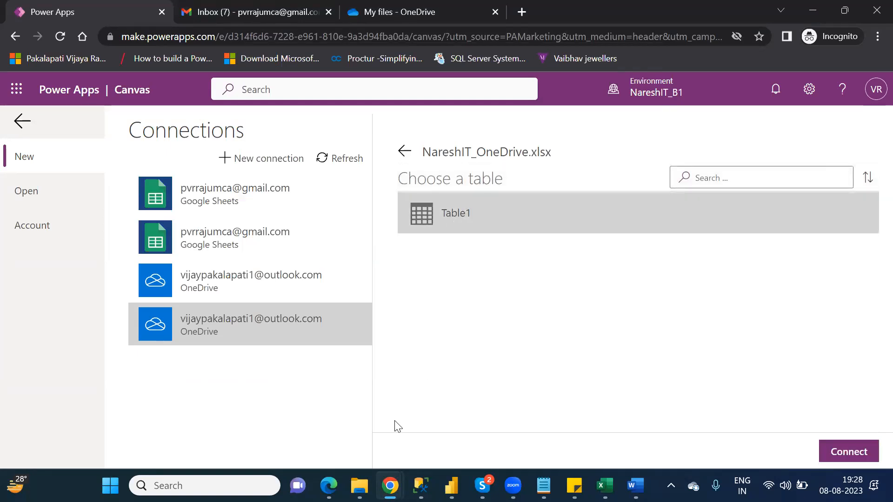
click(847, 454)
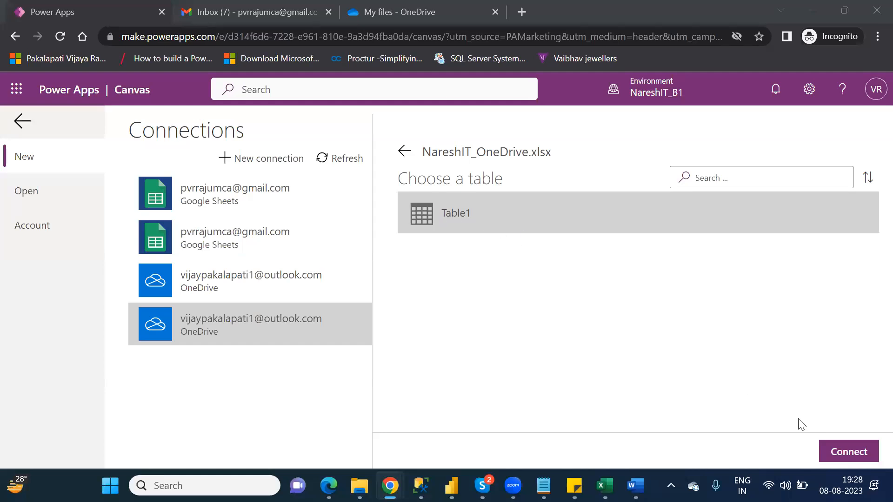
click(851, 458)
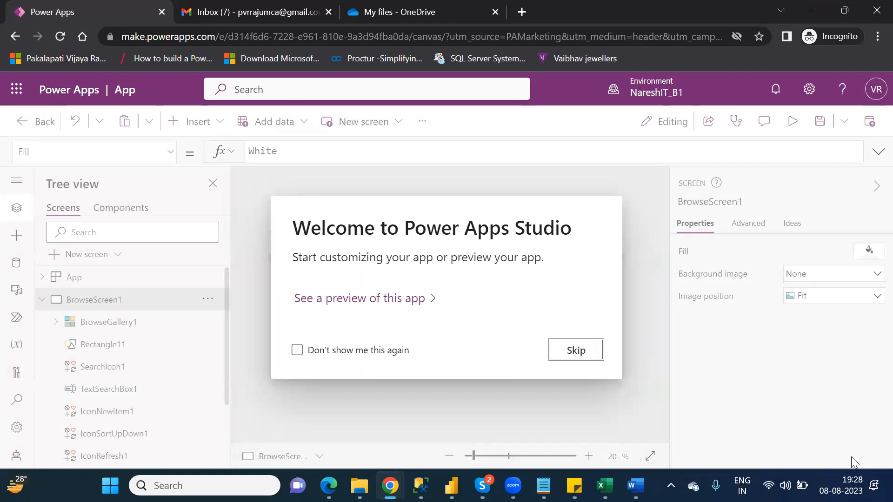
click(581, 350)
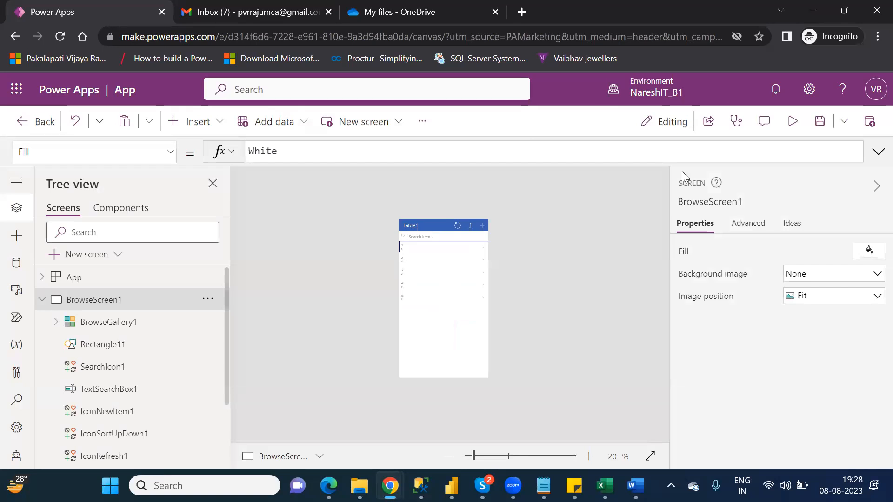
click(792, 122)
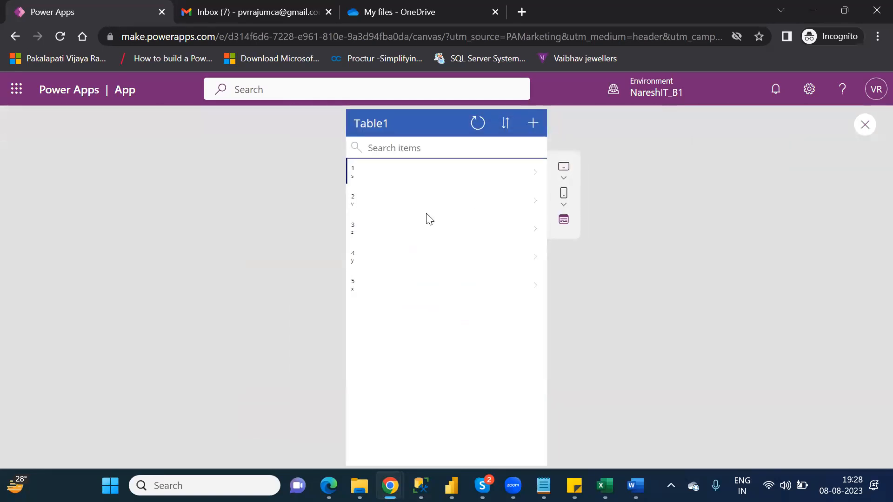
click(863, 132)
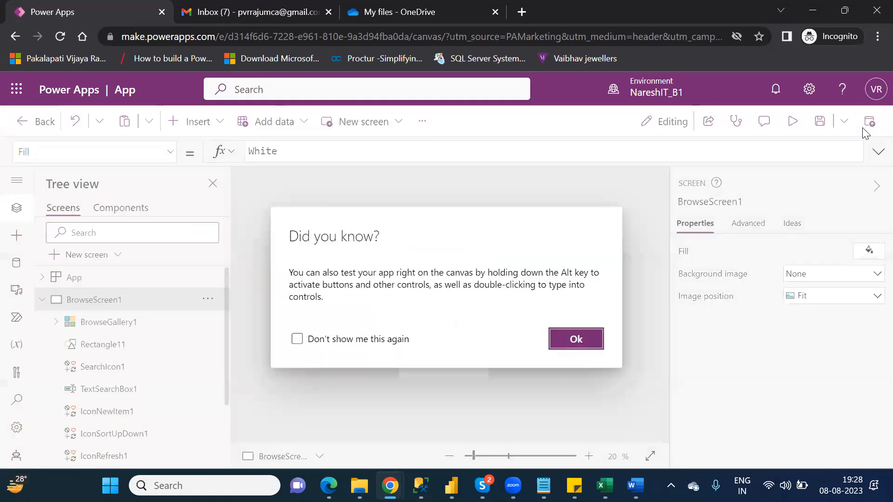
click(601, 339)
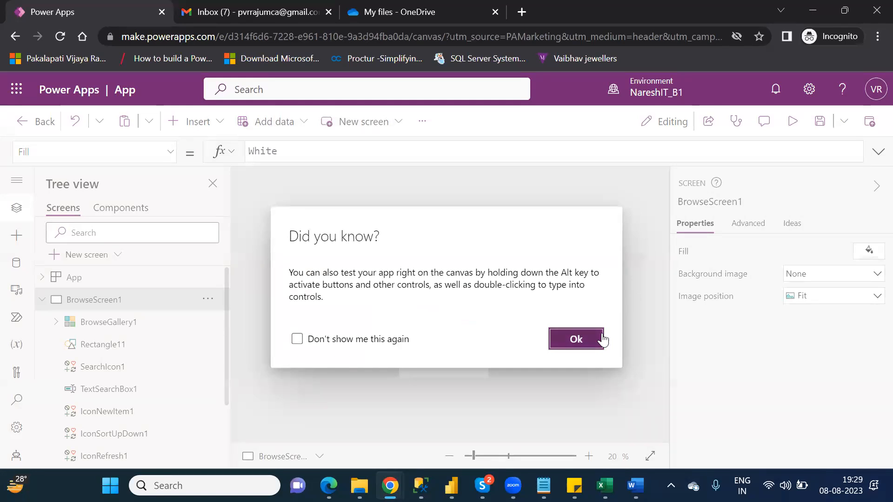
click(580, 339)
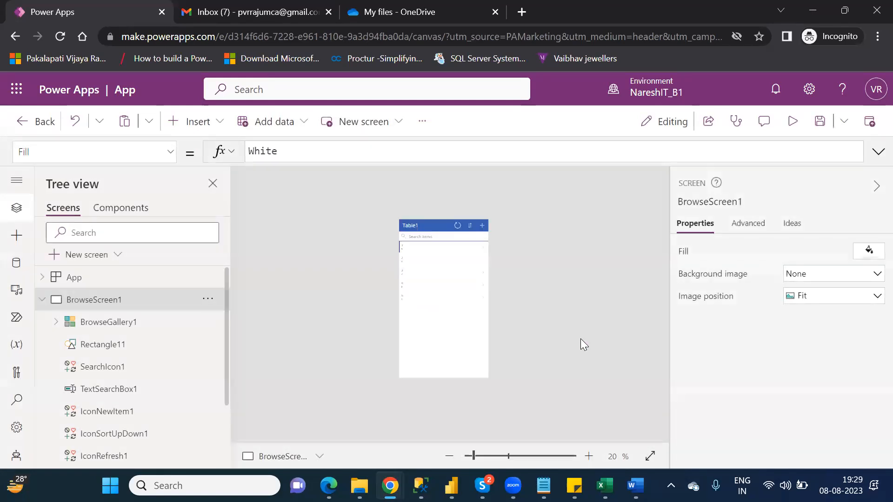
Save the generated app with the name NareshIT_OneDrive.
click(818, 129)
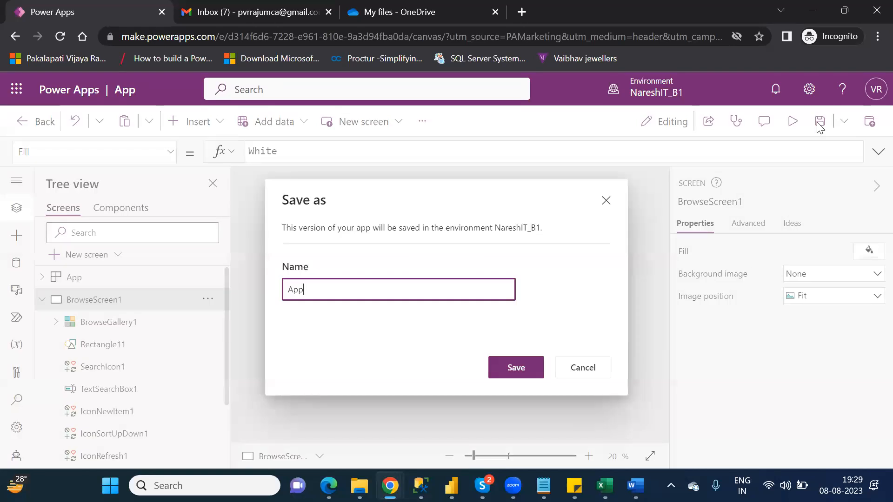
double_click(300, 289)
text(NareshIT_OneDrive)
click(514, 367)
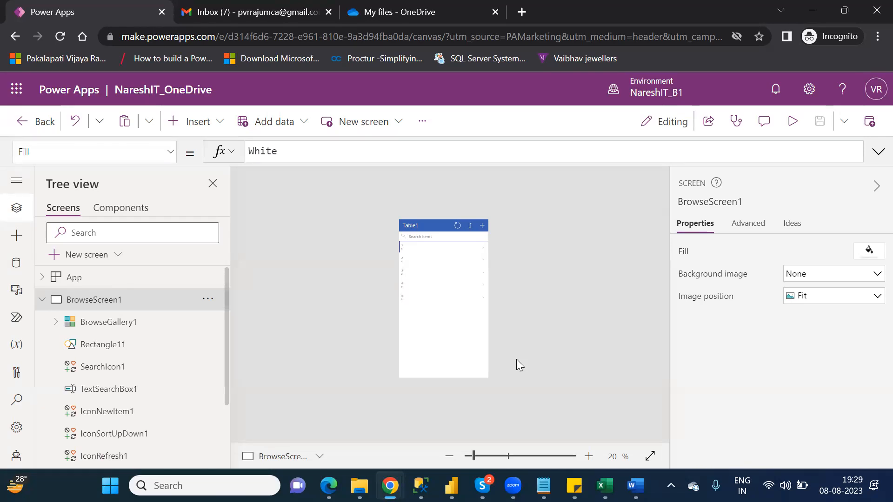
Leave the app editor, view NareshIT_OneDrive in the Apps list, then switch to OneDrive My files.
click(31, 123)
click(499, 331)
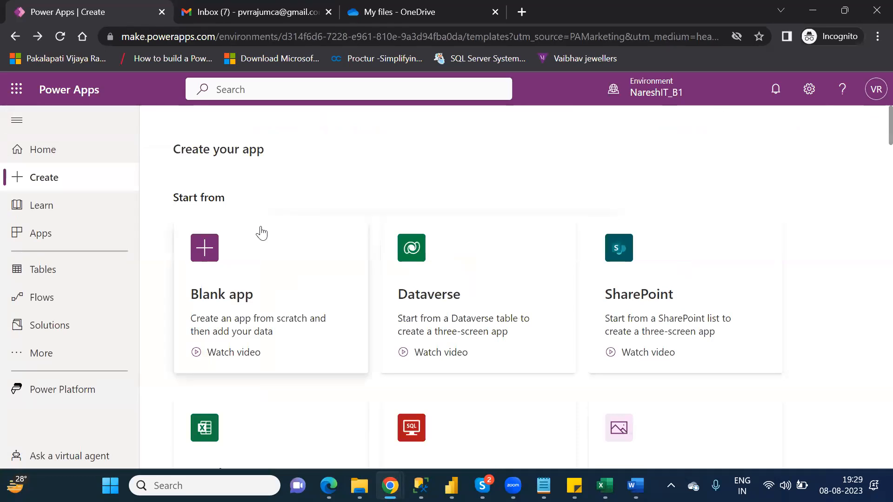
click(73, 241)
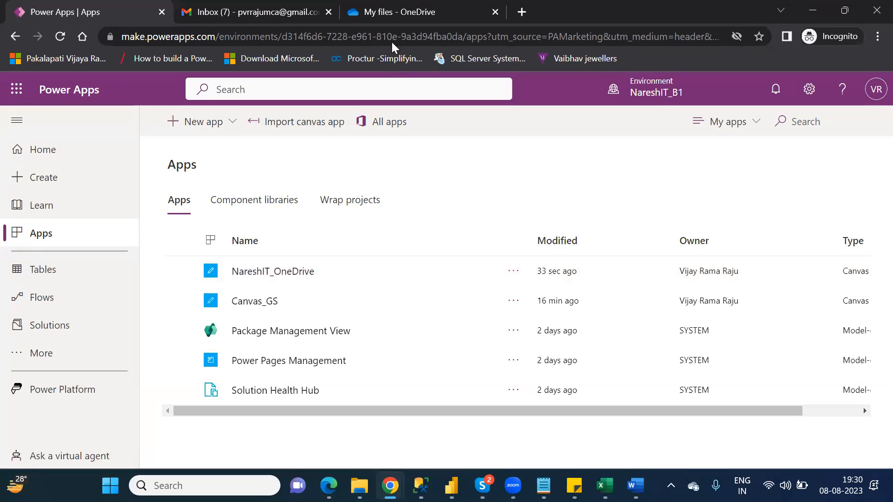
click(387, 21)
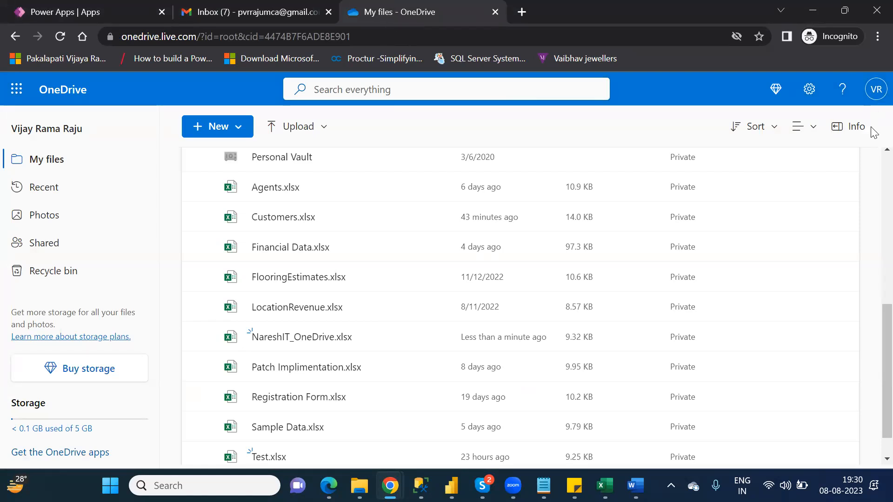
Upload Country Wise Sales (1).xlsx from the Downloads folder into OneDrive My files.
scroll(872, 179, up, 6)
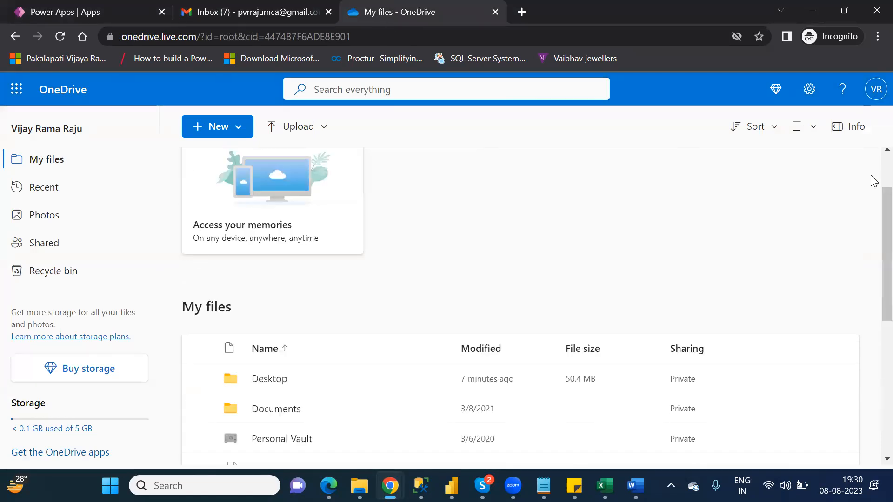
scroll(873, 174, up, 2)
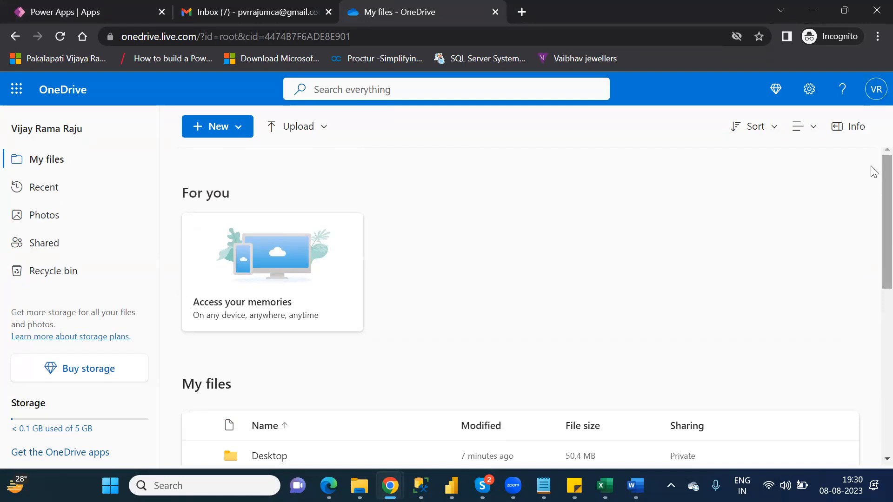
click(307, 132)
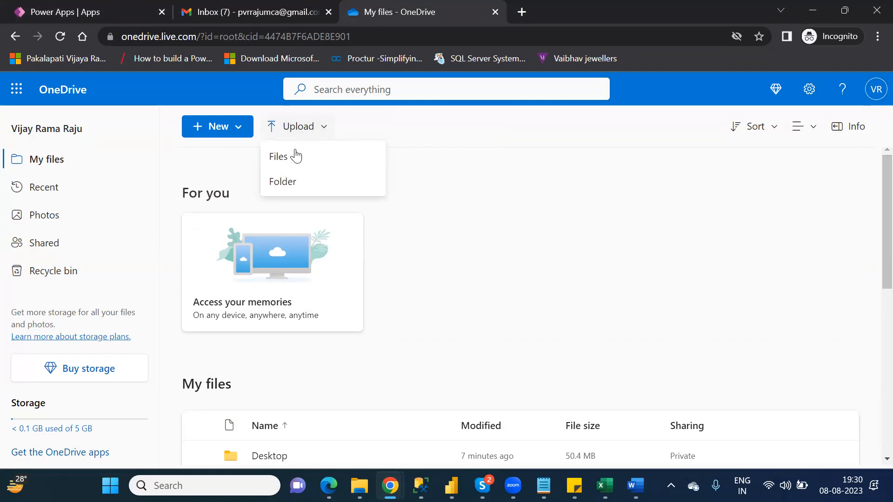
click(295, 160)
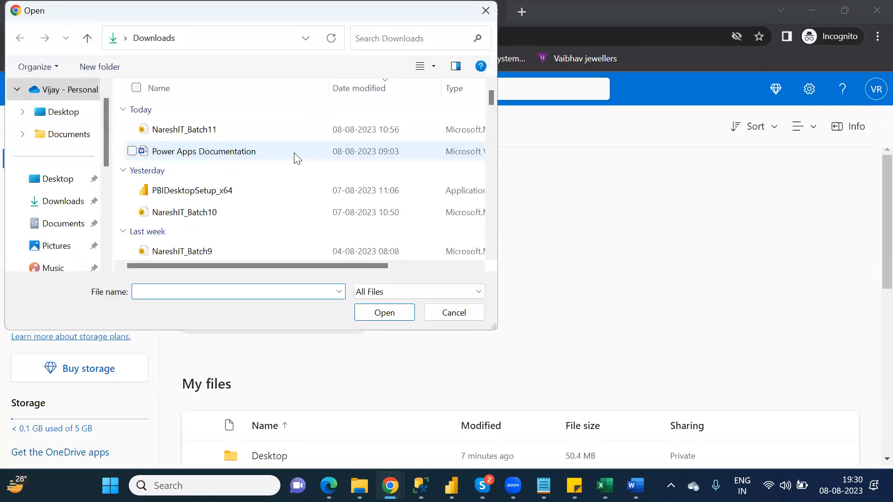
click(79, 209)
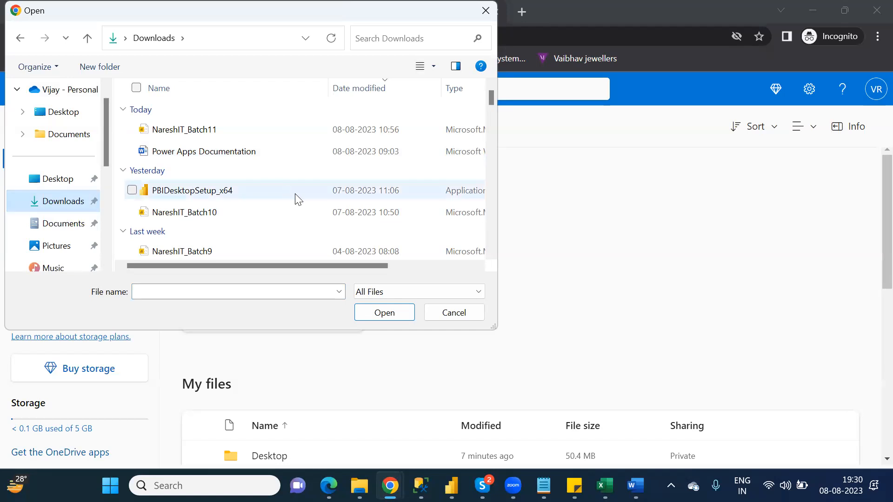
drag(491, 101, 511, 205)
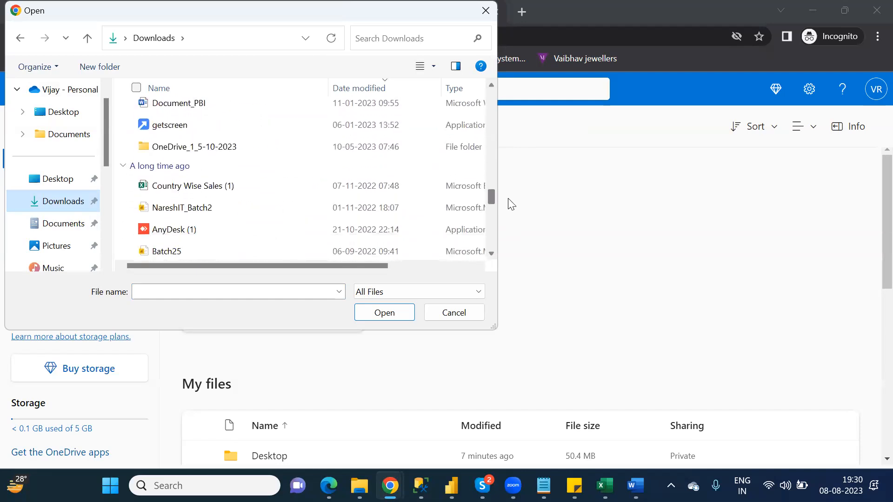
double_click(187, 187)
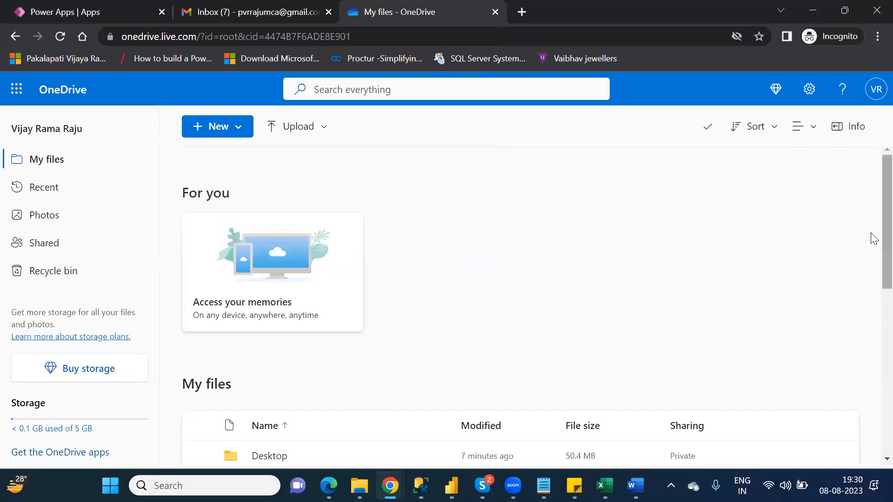
scroll(874, 242, down, 3)
scroll(872, 335, down, 4)
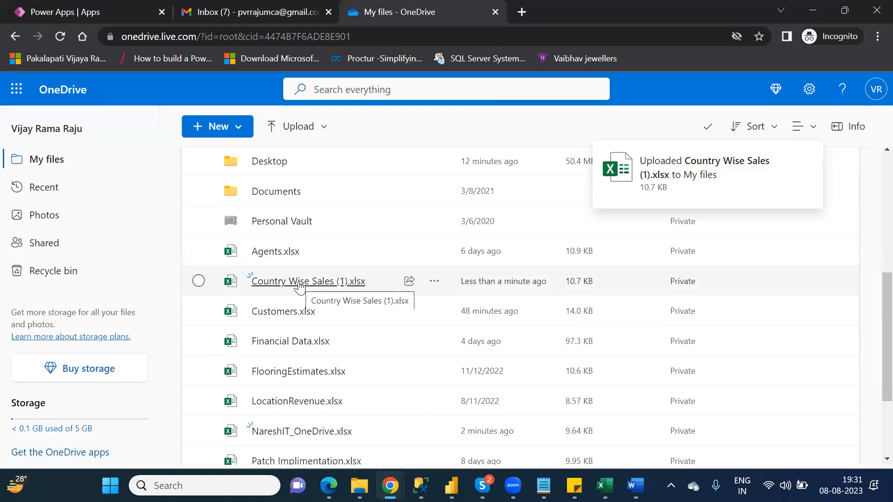
Open Country Wise Sales (1).xlsx and delete its Sheet1 tab, leaving only Export.
click(299, 284)
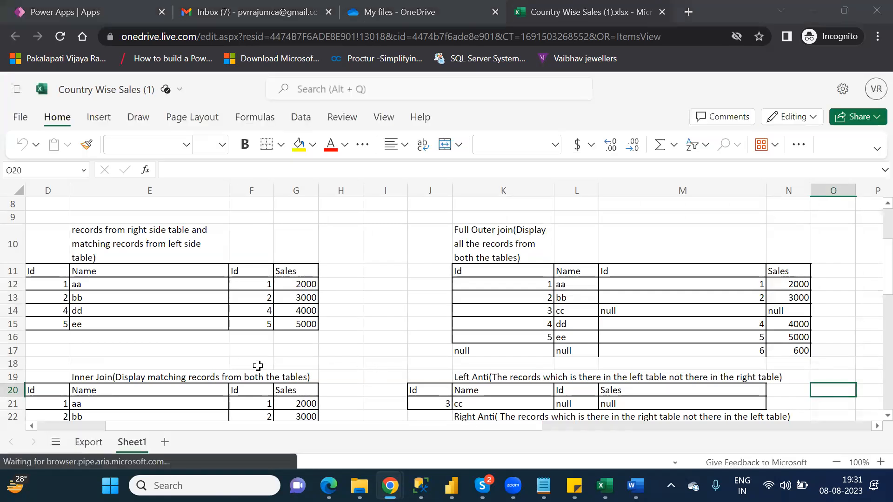
right_click(136, 444)
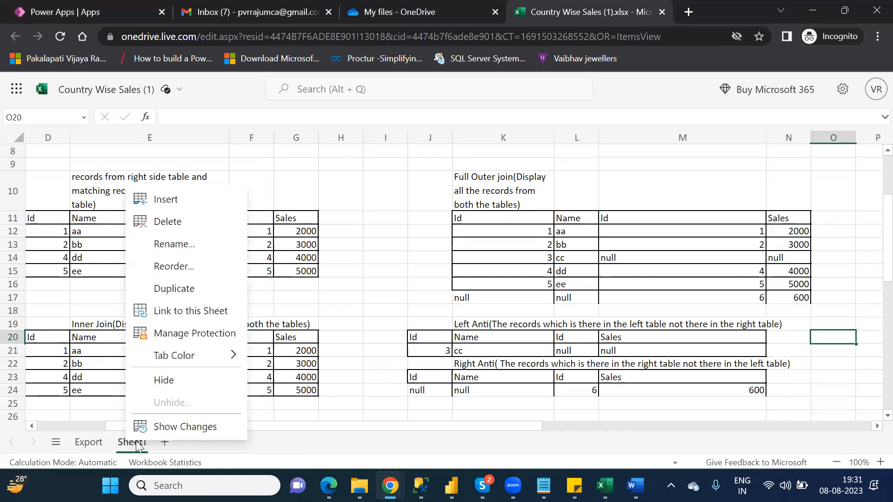
click(167, 222)
click(549, 310)
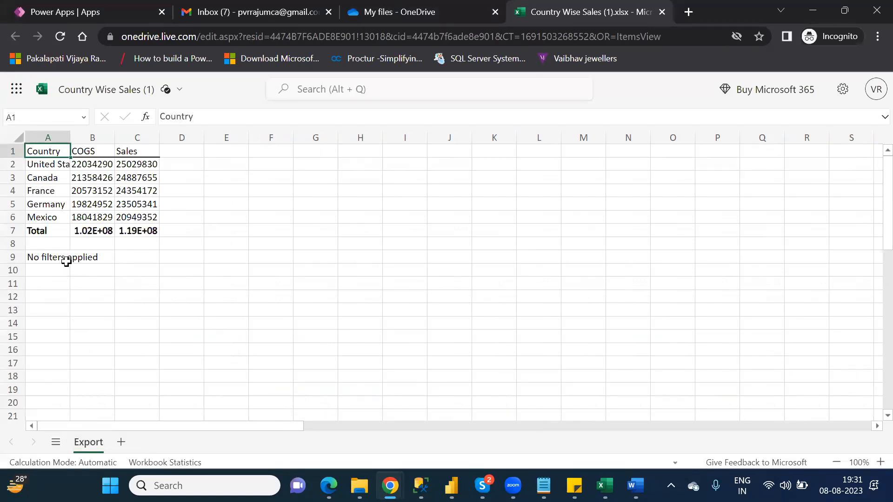
Clear the 'No filters applied' note from cell A9.
click(50, 258)
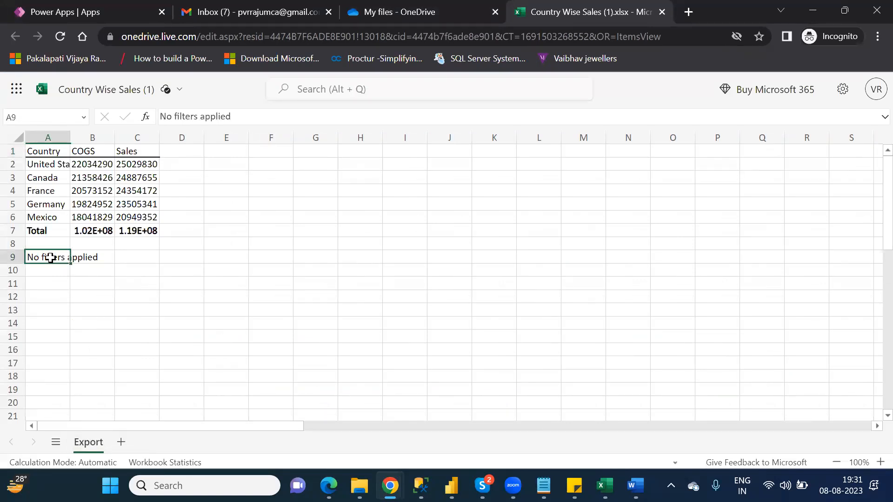
key(Delete)
click(143, 259)
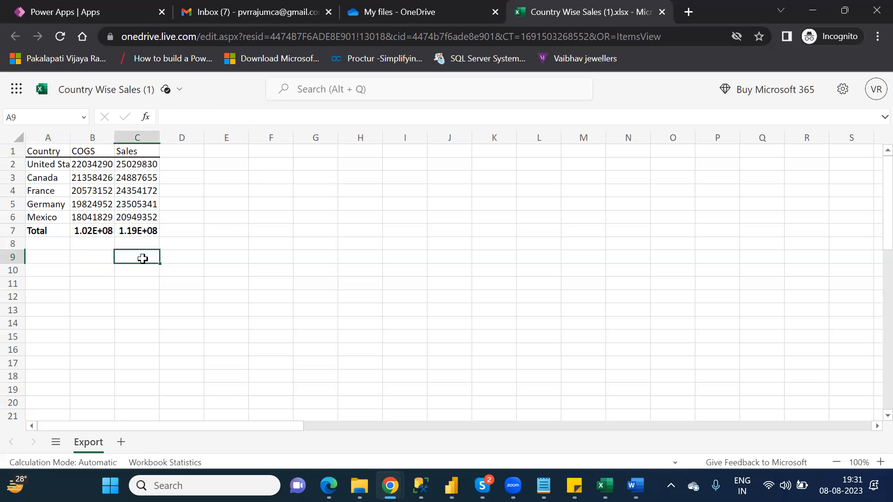
Format A1:C7 as an orange Light table with headers, then close the workbook.
click(41, 151)
drag(65, 166, 146, 224)
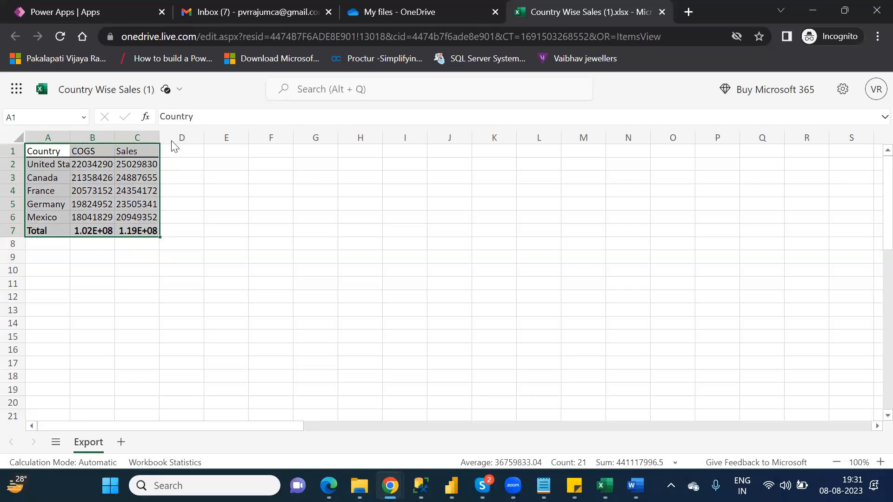
click(202, 94)
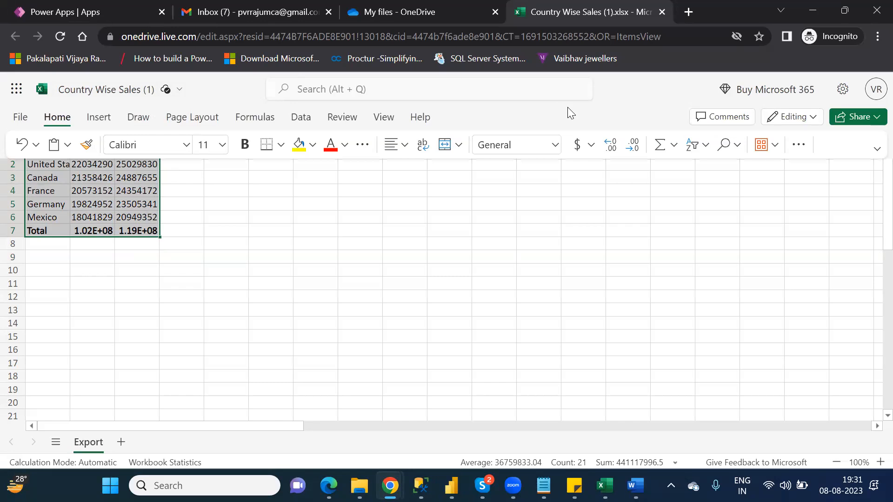
click(798, 144)
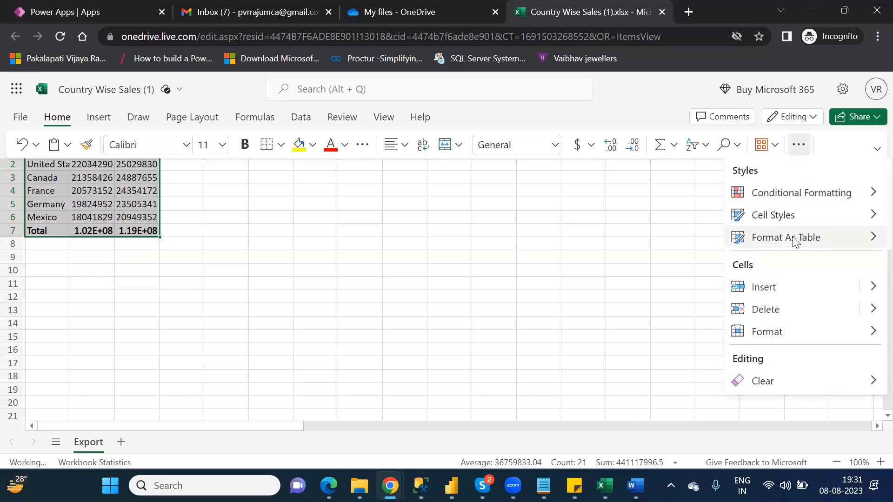
click(795, 239)
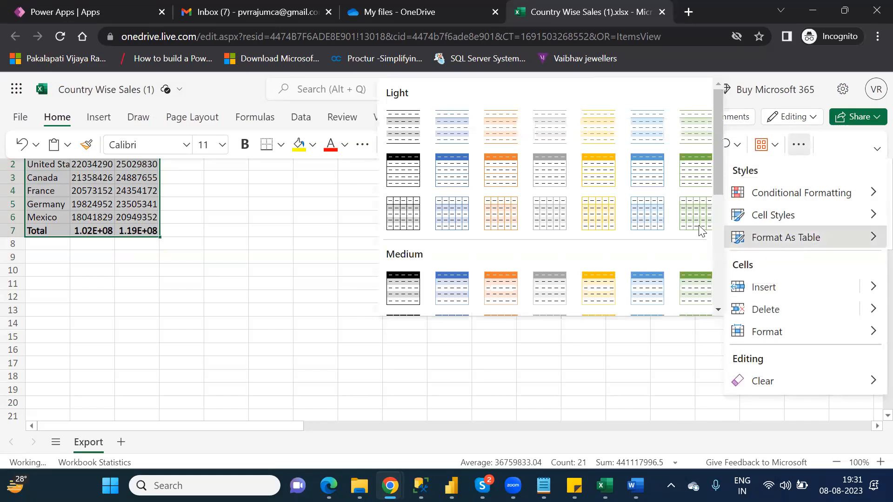
click(511, 163)
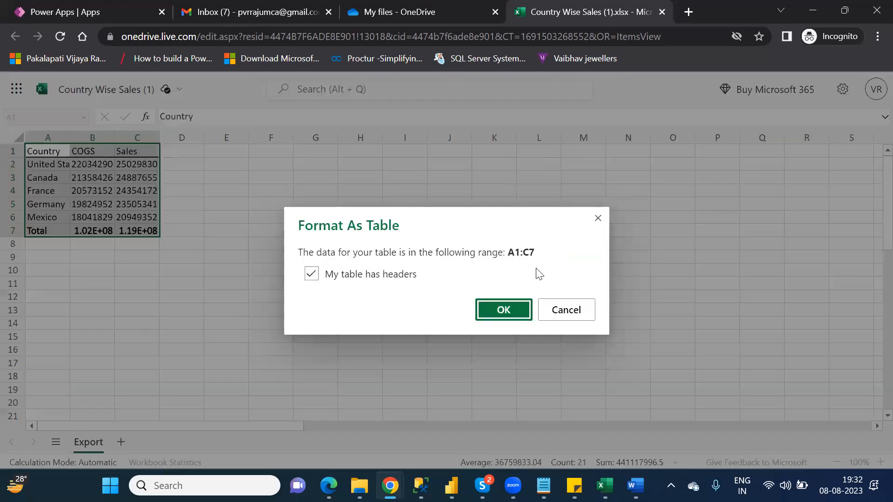
click(503, 311)
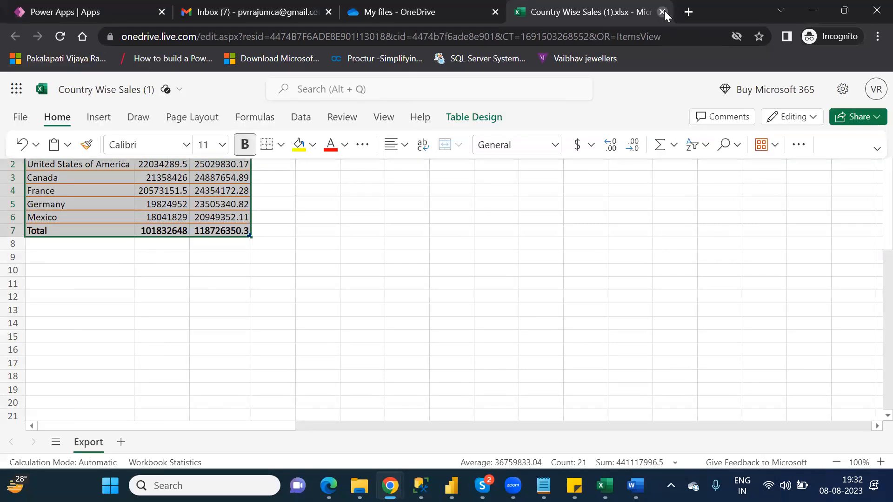
click(662, 12)
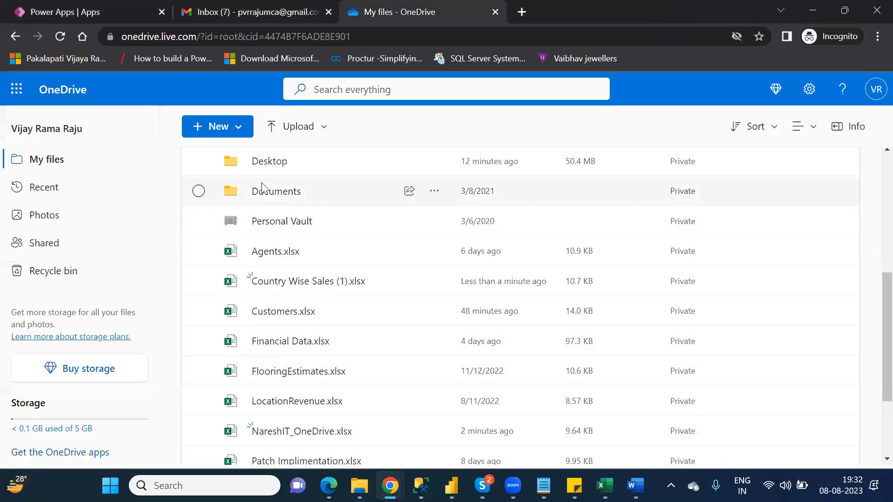
Reload My files, reopen Country Wise Sales (1).xlsx to verify the orange table, then close it.
click(59, 37)
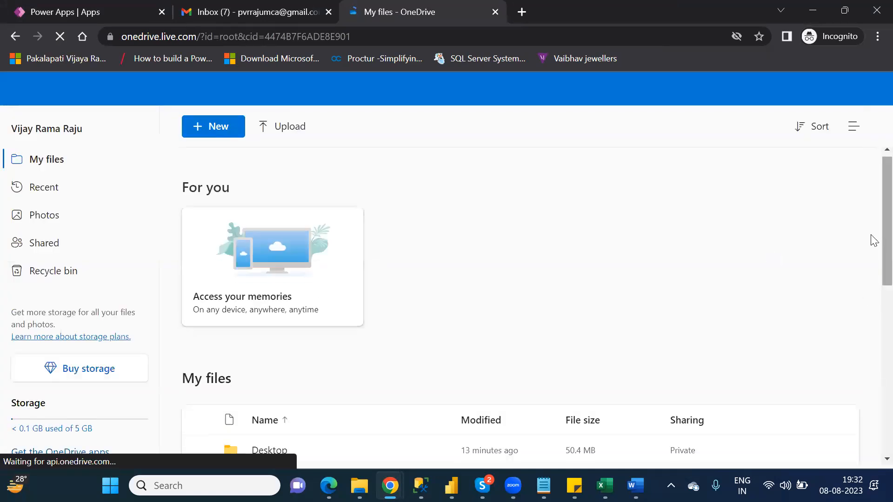
scroll(874, 239, down, 5)
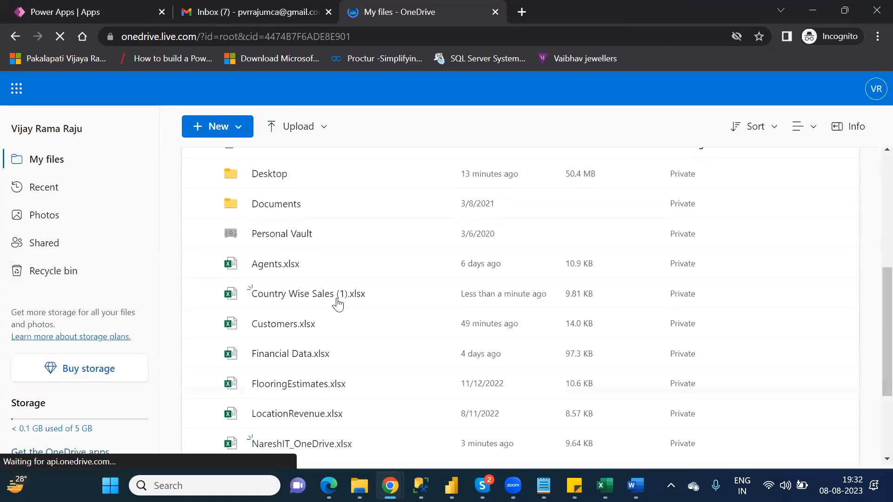
click(299, 292)
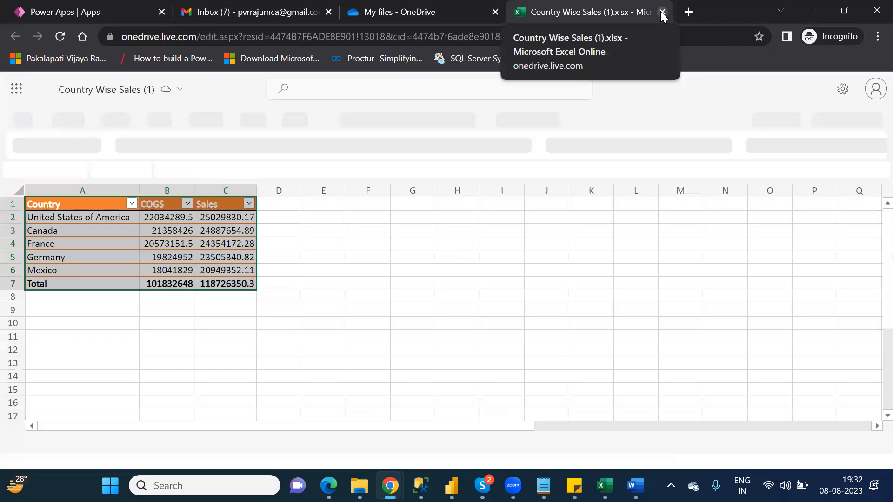
click(662, 12)
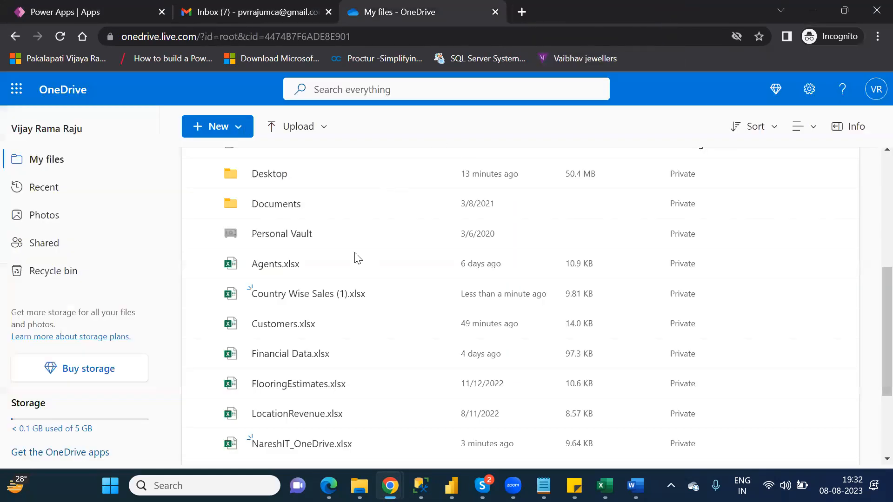
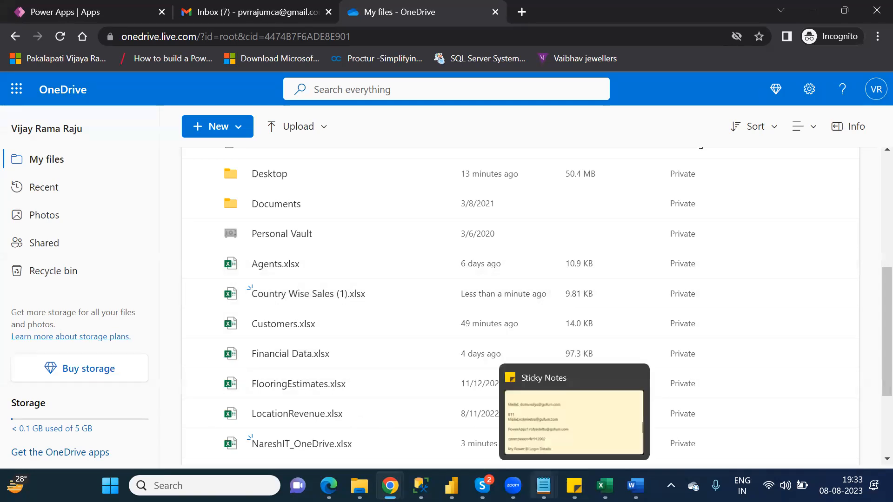
Bring the 'Power BI Desktop' Notepad notes window to the front over OneDrive.
mouse_move(543, 486)
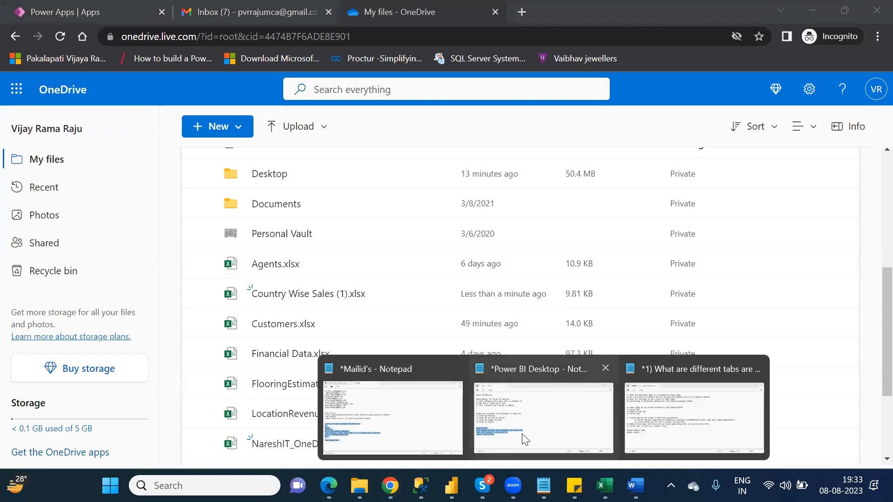
click(244, 372)
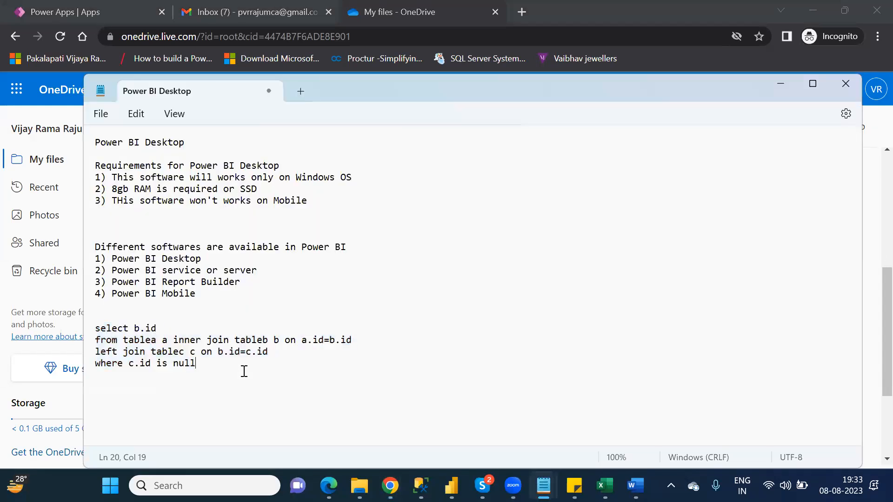
Replace the old notes with the heading 'difference between Onedrive and Google sheet'.
key(ctrl+a)
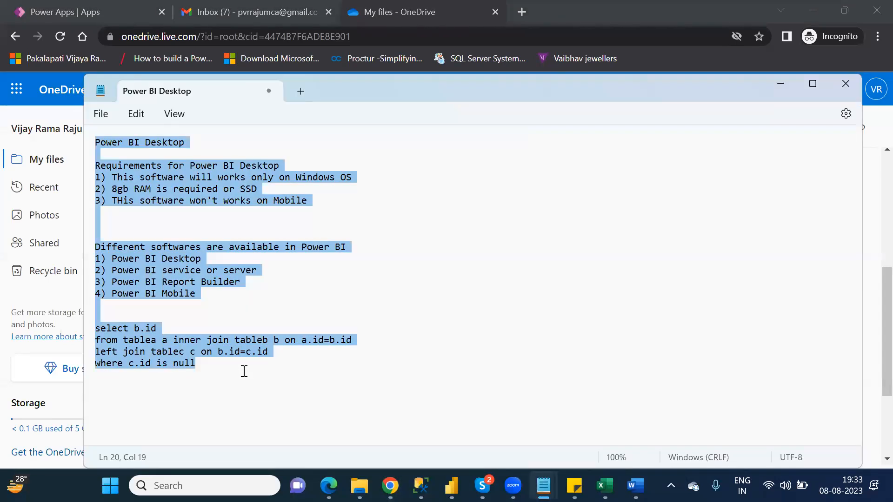
key(Delete)
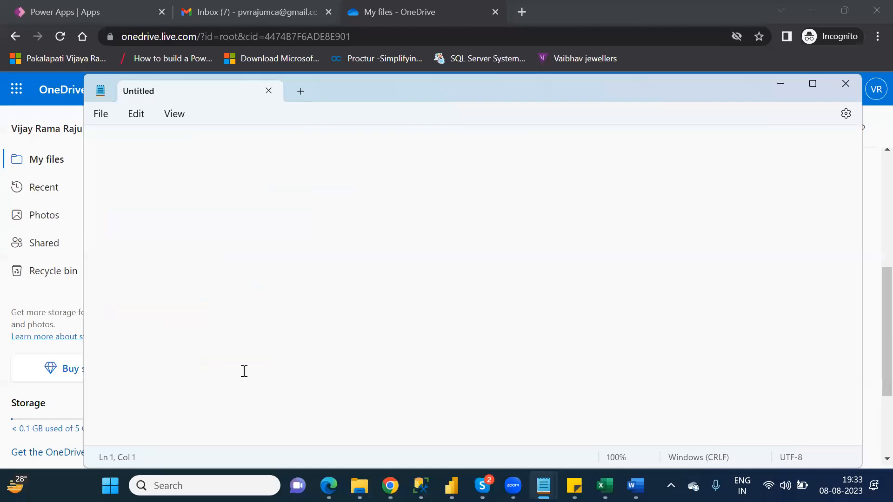
text(difference between Onedrive and G)
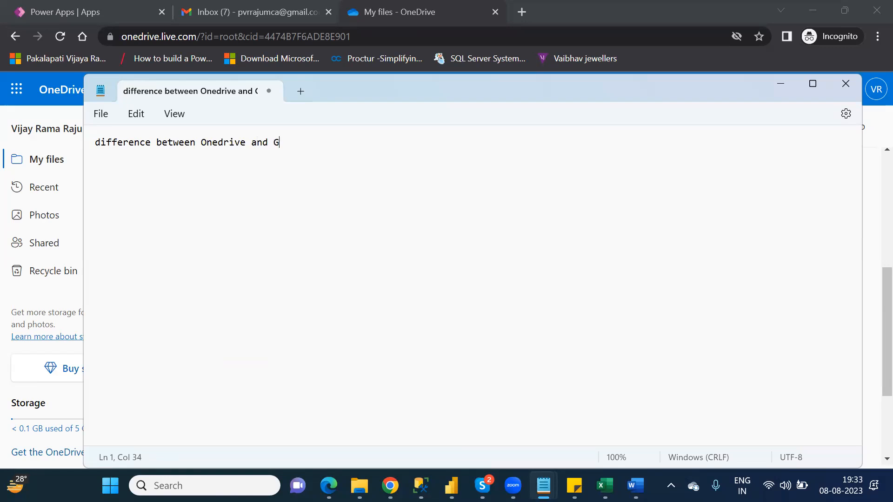
text(oogle sheet)
key(Return)
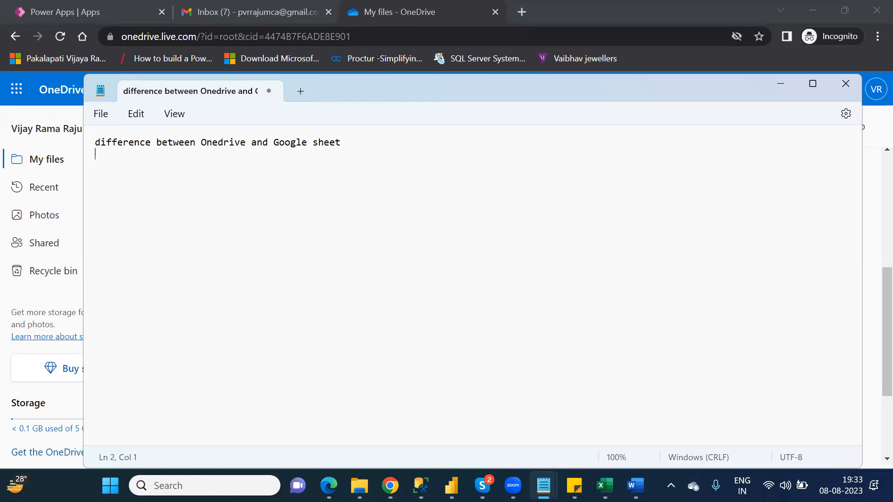
Add point 1: for Google sheet no need to convert into format as a table.
text(1)
text(FO)
key(BackSpace)
text(ra)
key(BackSpace)
key(BackSpace)
text(or Google sheet not)
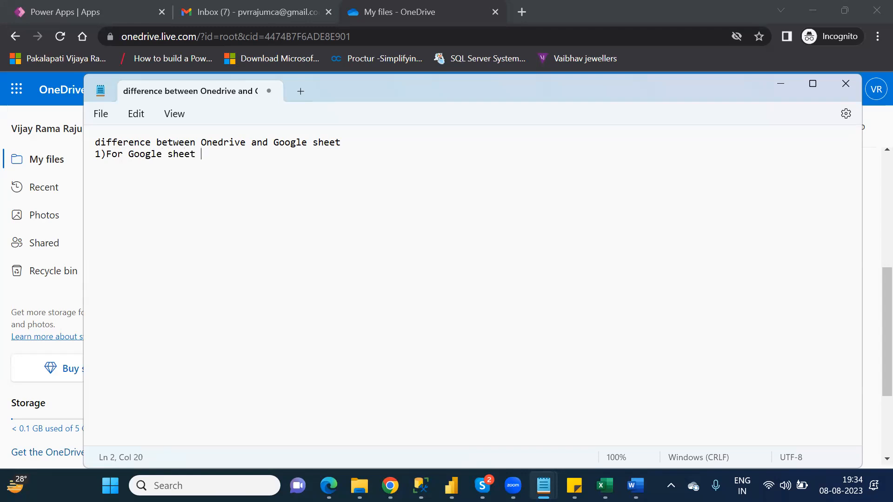
key(BackSpace)
key(BackSpace)
text(need to convert into)
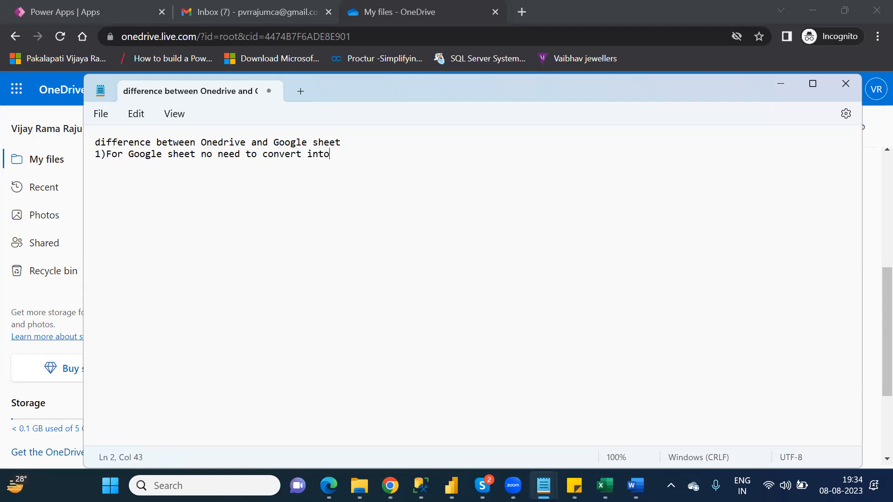
text( format as a table)
Add point 2: for Onedrive you must convert into format as a table, then minimize Notepad.
key(Return)
text(2))
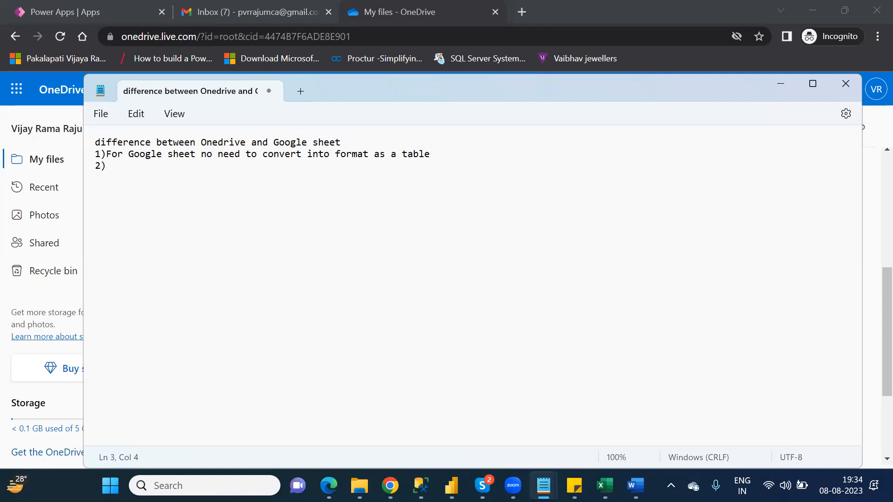
key(BackSpace)
text(For)
key(BackSpace)
key(BackSpace)
text(or Once)
key(BackSpace)
key(BackSpace)
text(e)
key(BackSpace)
text(edrive must and should you need to conv)
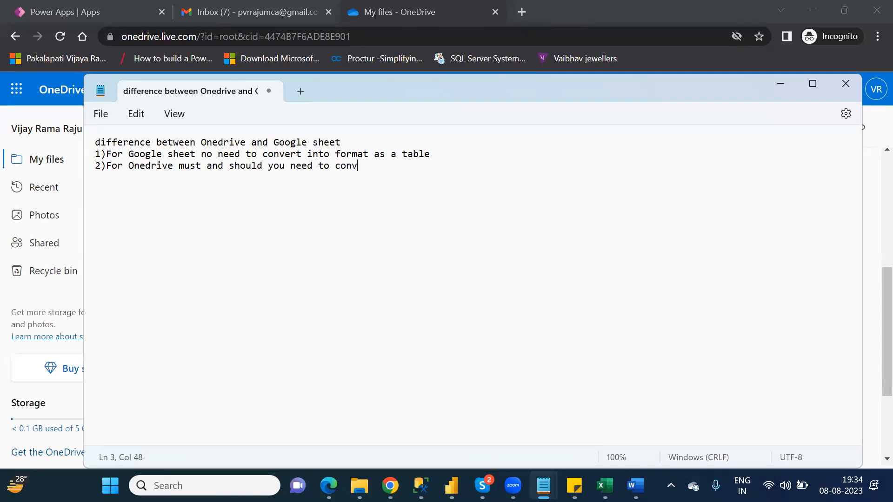
text(ert into for)
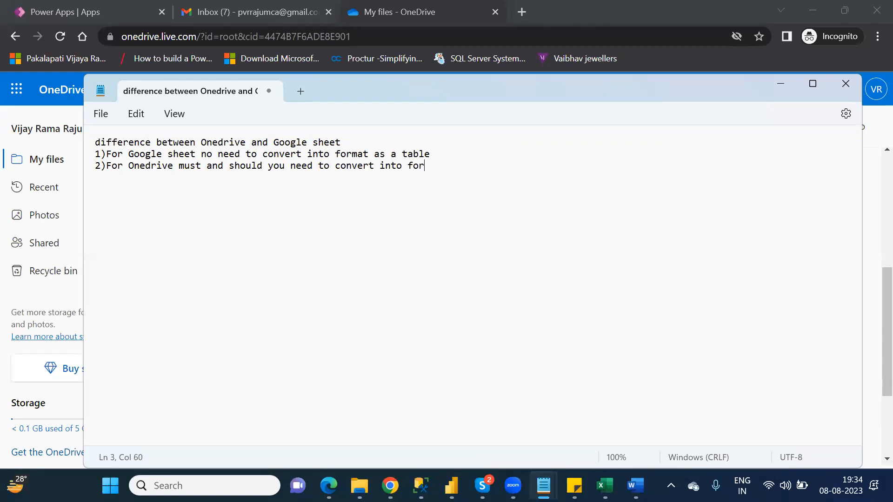
text(mat as a table)
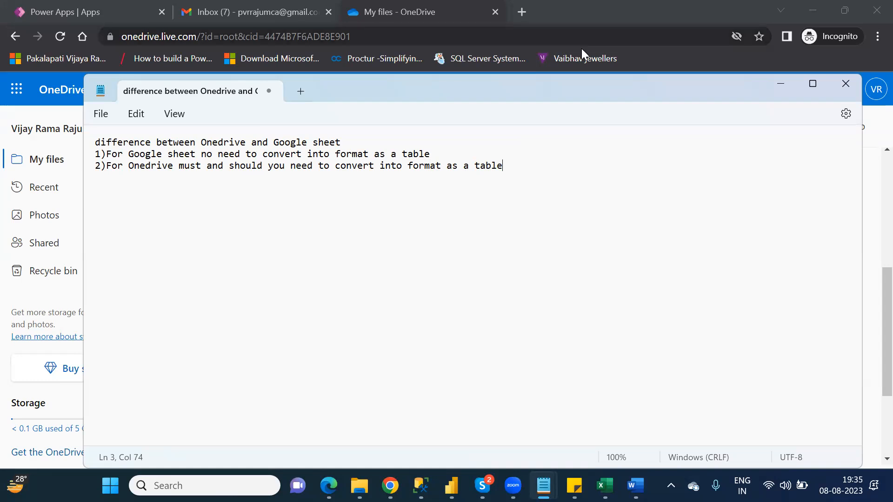
click(784, 83)
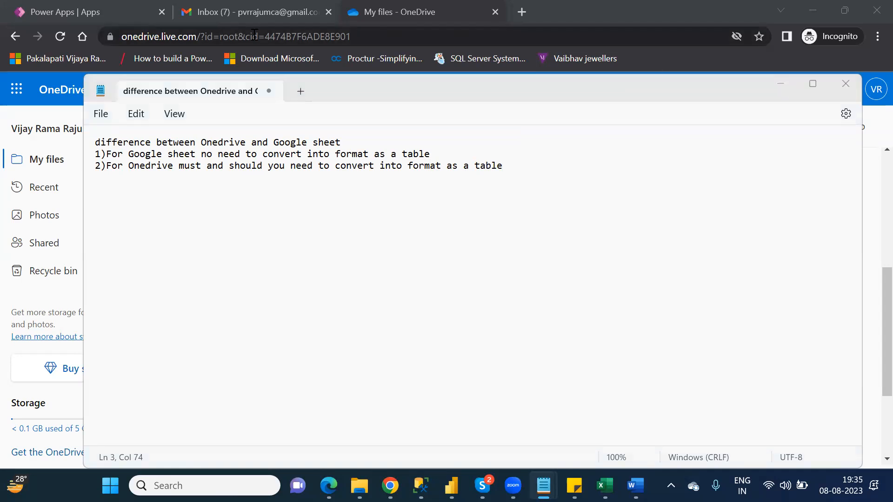
In Power Apps, start a new canvas app from existing data via Create.
click(90, 14)
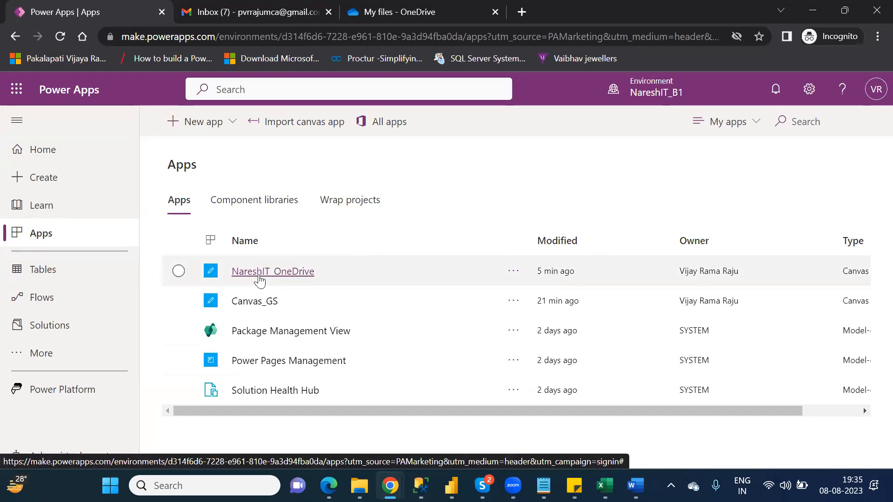
click(55, 185)
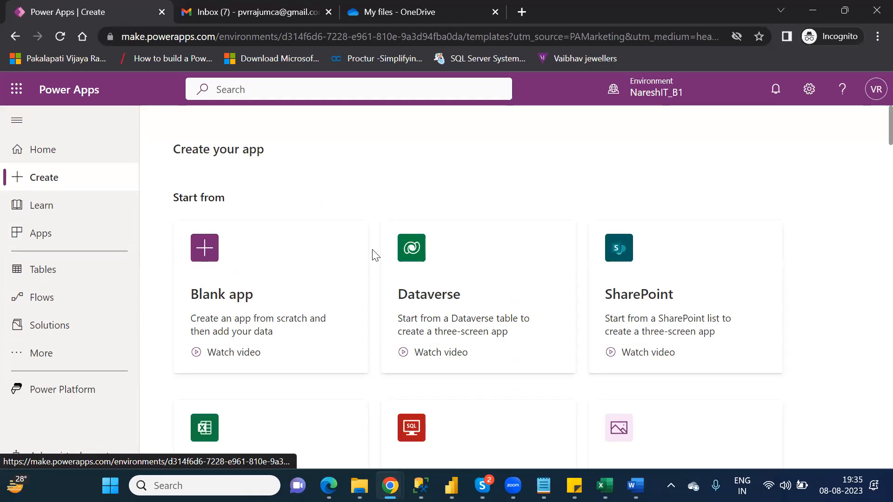
click(698, 285)
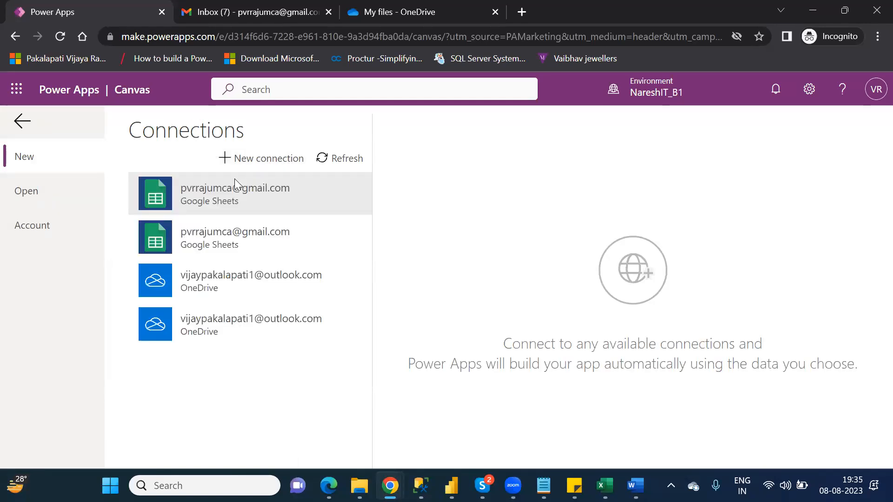
Generate the app from Table1 in OneDrive's Customers.xlsx and skip the welcome dialog.
click(260, 285)
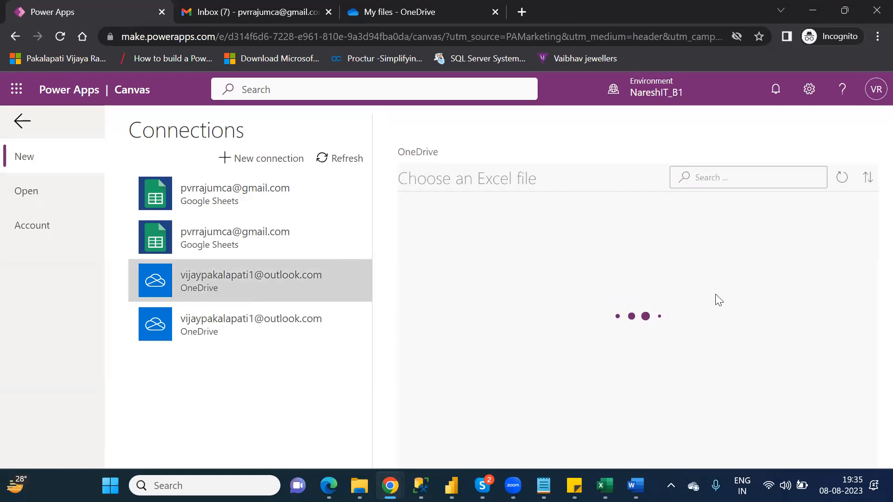
mouse_move(870, 301)
mouse_down()
mouse_move(870, 285)
mouse_move(870, 313)
mouse_up()
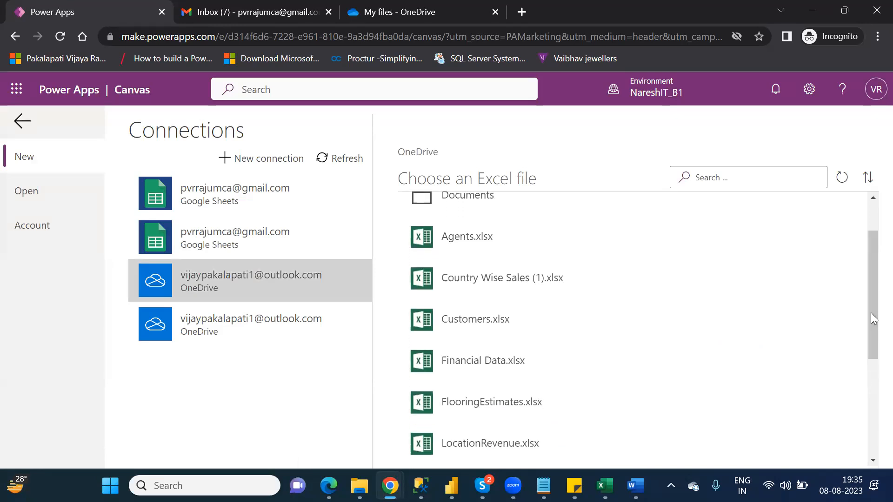
click(465, 322)
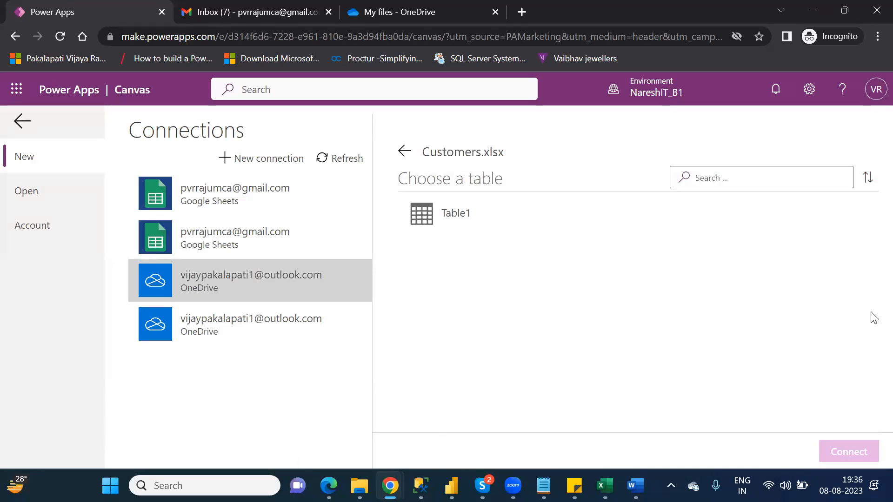
click(456, 213)
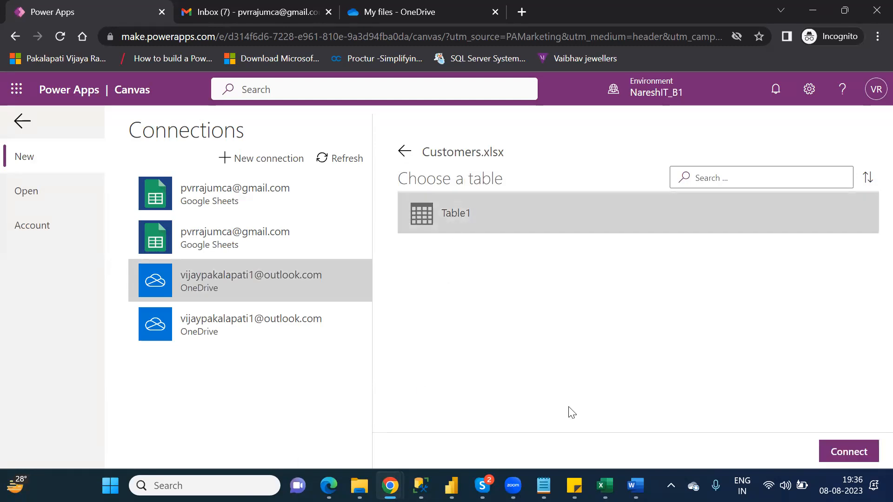
click(847, 454)
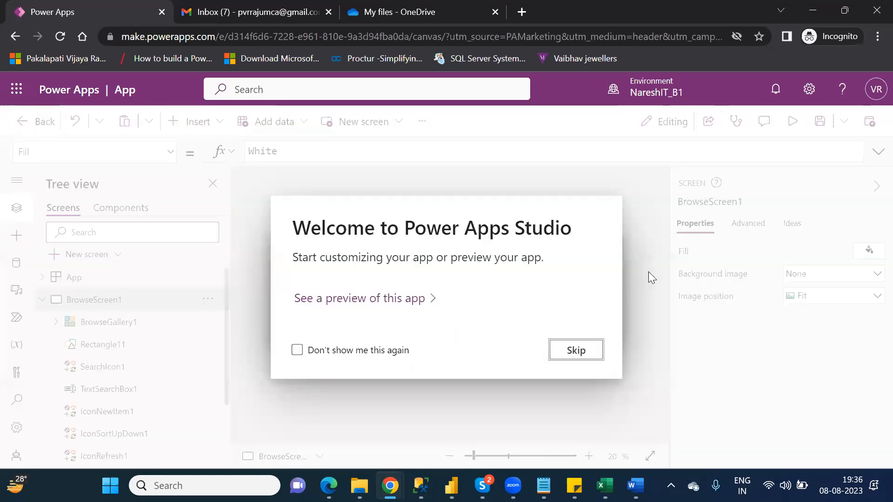
click(576, 350)
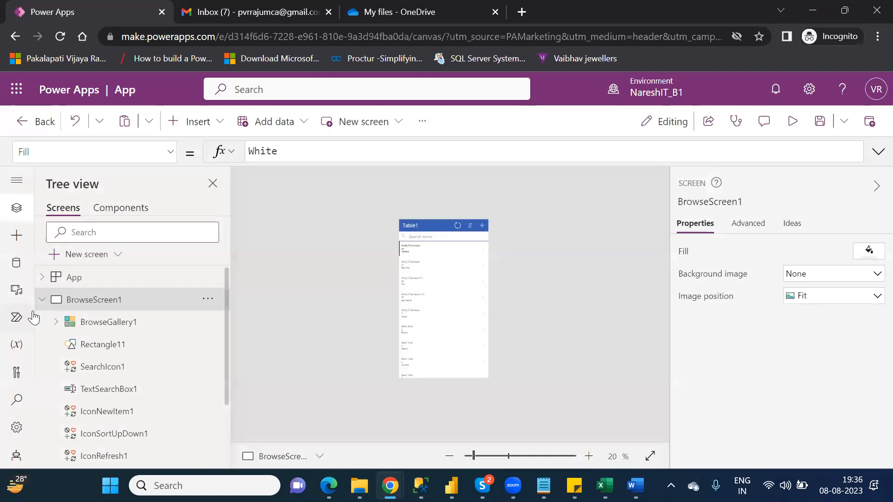
Collapse BrowseScreen1 to list all screens, zoom the canvas to 59%, and launch preview.
click(42, 301)
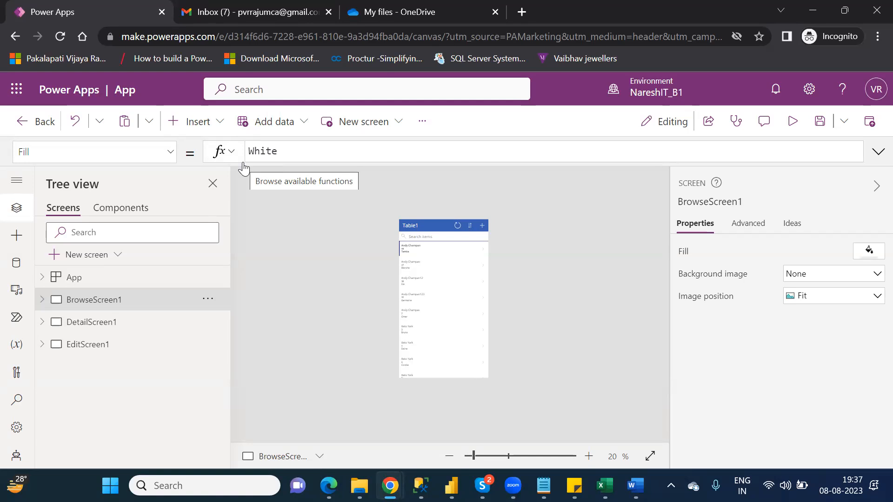
click(484, 456)
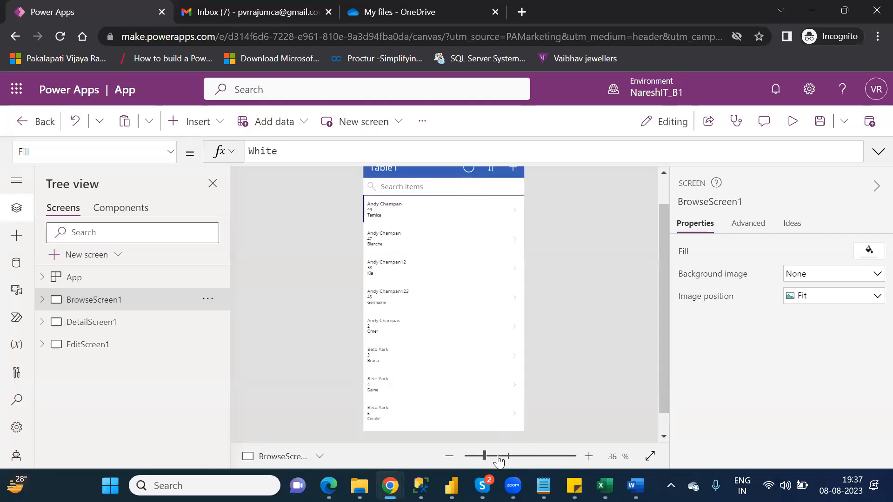
drag(485, 457, 498, 457)
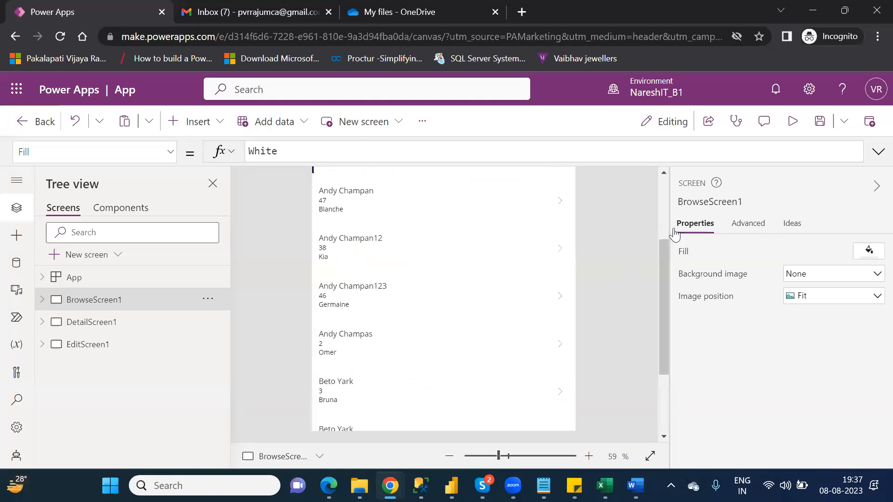
click(665, 204)
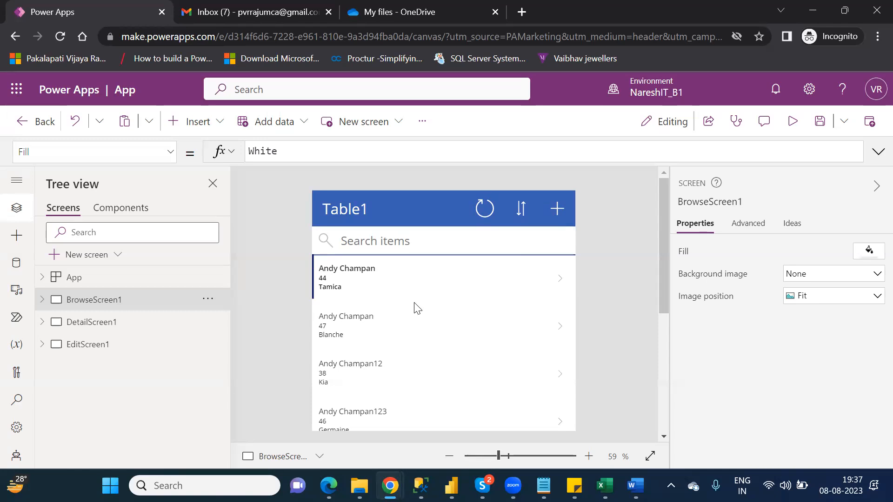
click(794, 122)
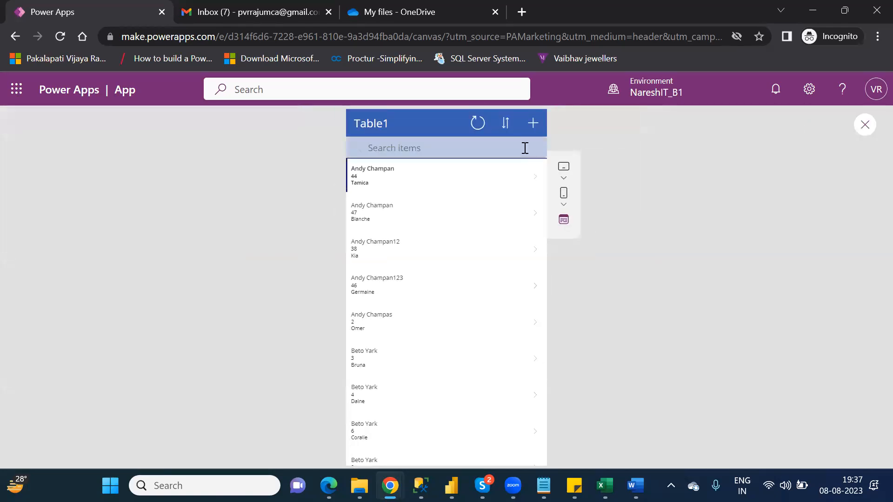
Edit customer 44's record, appending 12 to its AgentName, then bring up File Explorer.
click(534, 180)
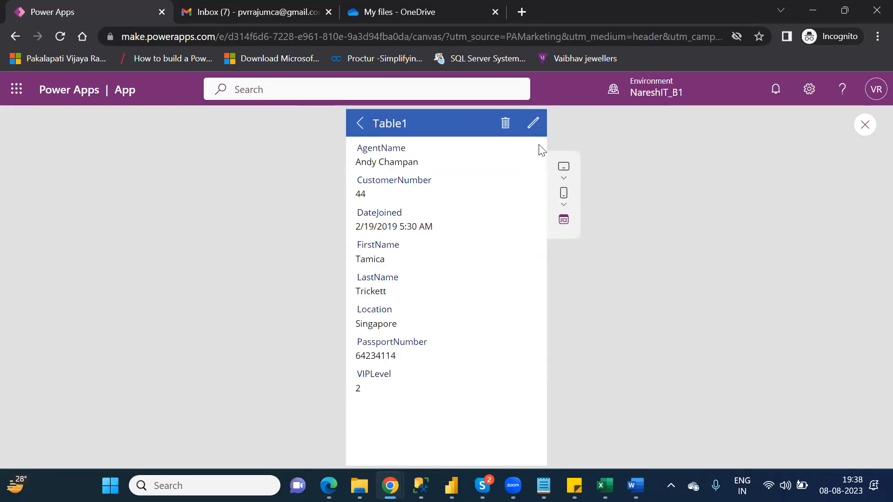
click(533, 130)
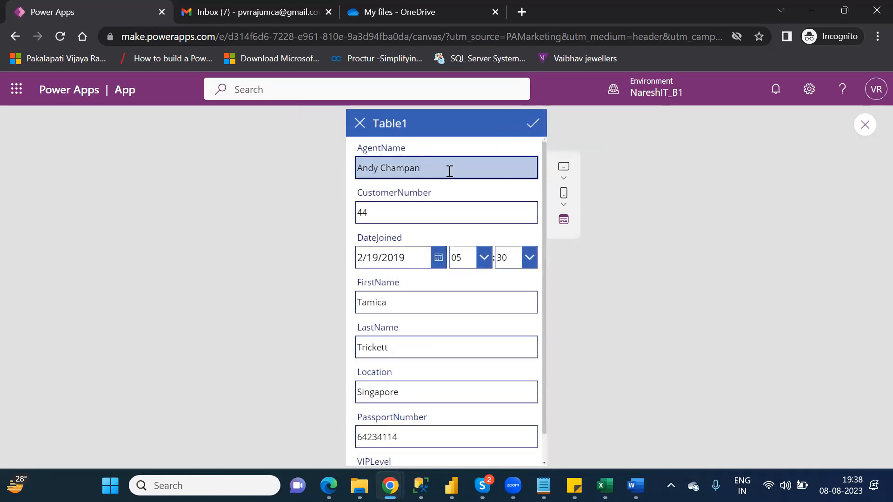
text(12)
mouse_move(360, 483)
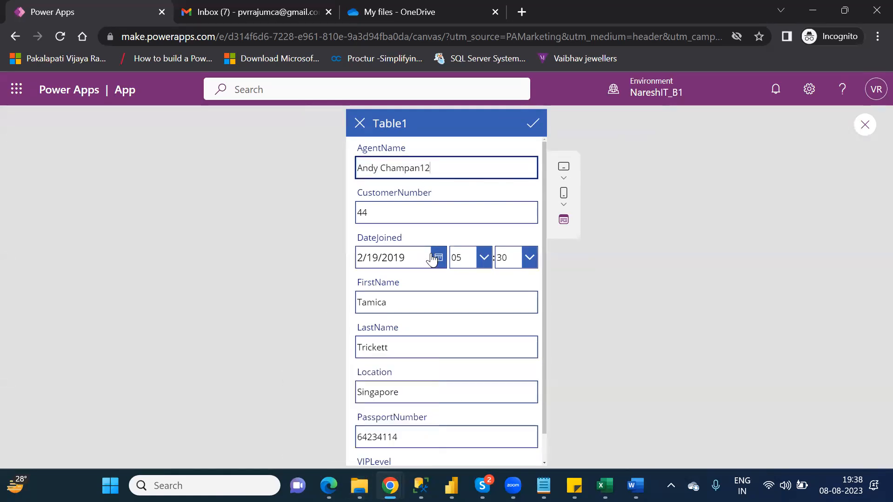
click(459, 172)
click(359, 485)
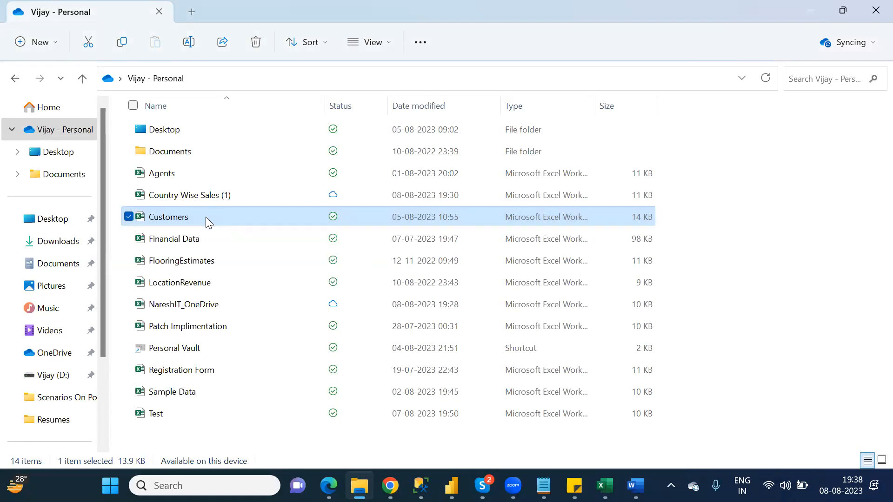
key(alt+Tab)
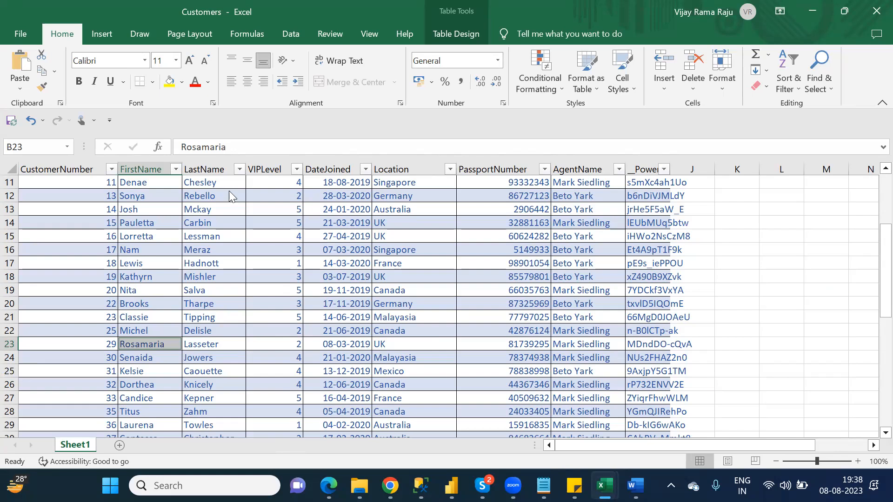
key(alt+Tab)
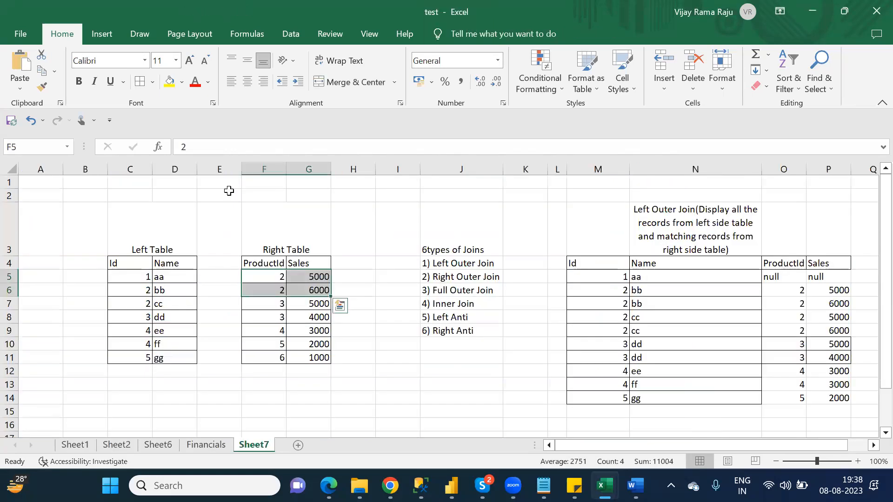
key(alt+Tab)
key(alt+Tab)
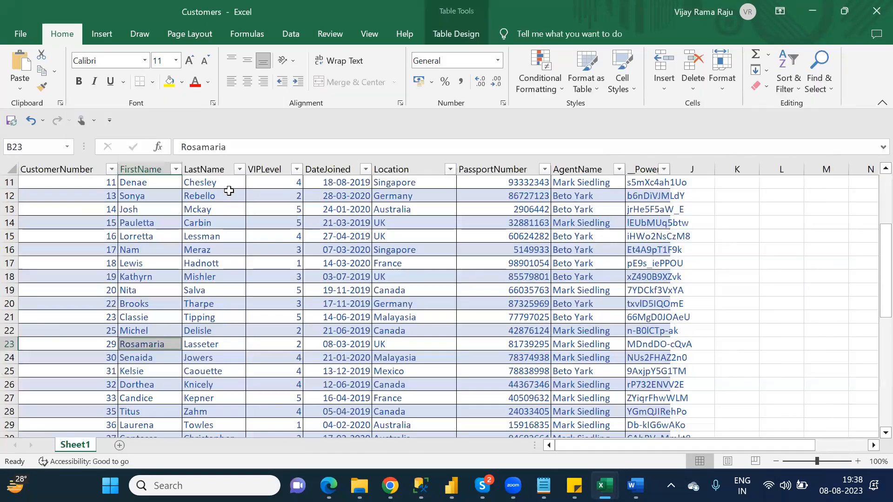
key(alt+Tab)
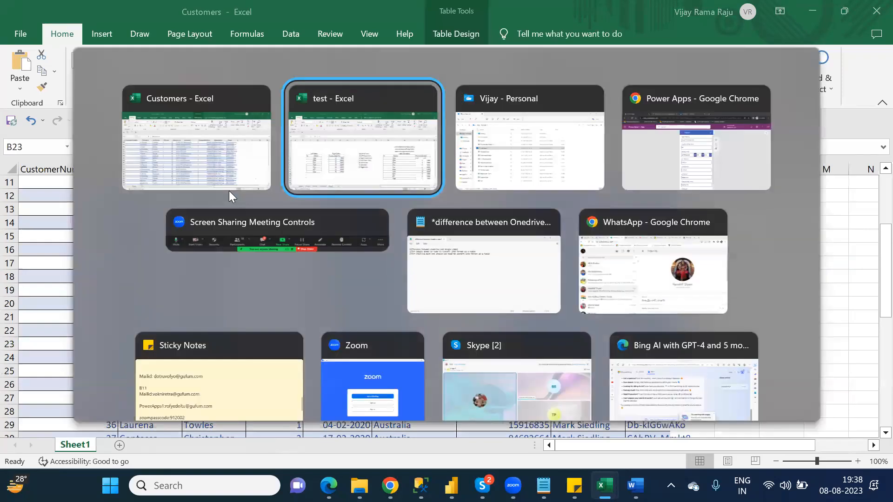
key(Tab)
key(alt+Tab)
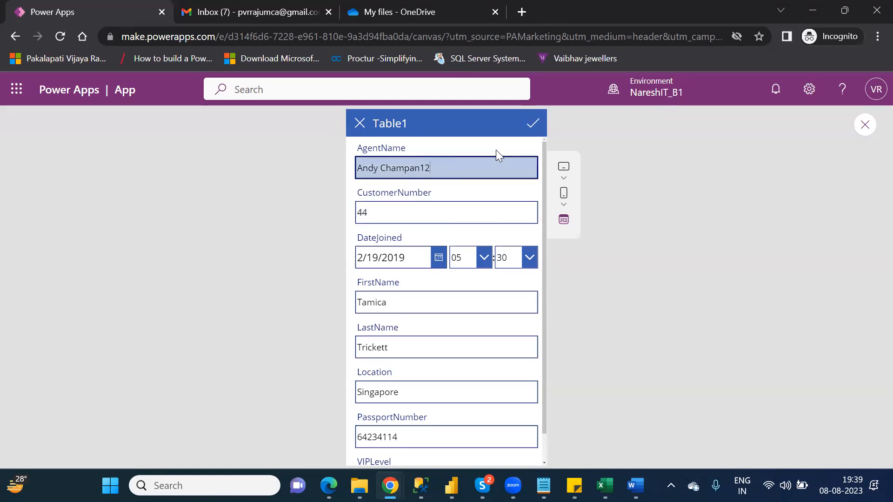
Submit the edited AgentName and switch to the My files - OneDrive tab.
click(533, 125)
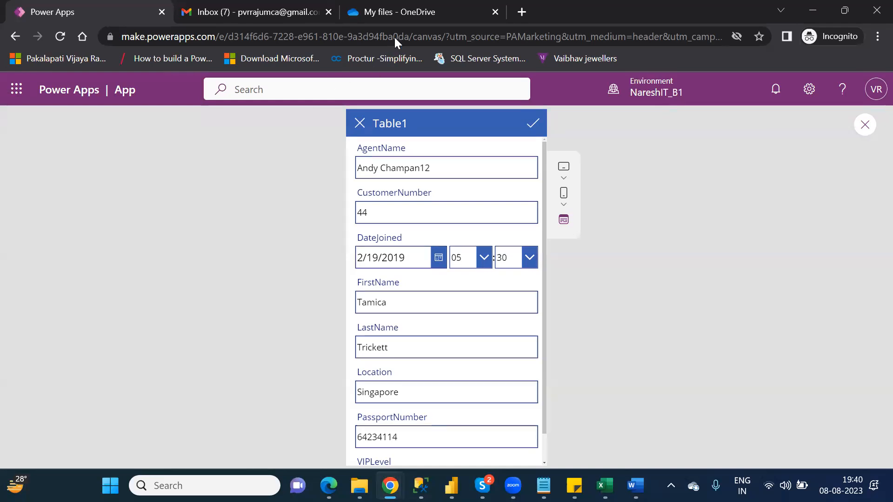
click(376, 15)
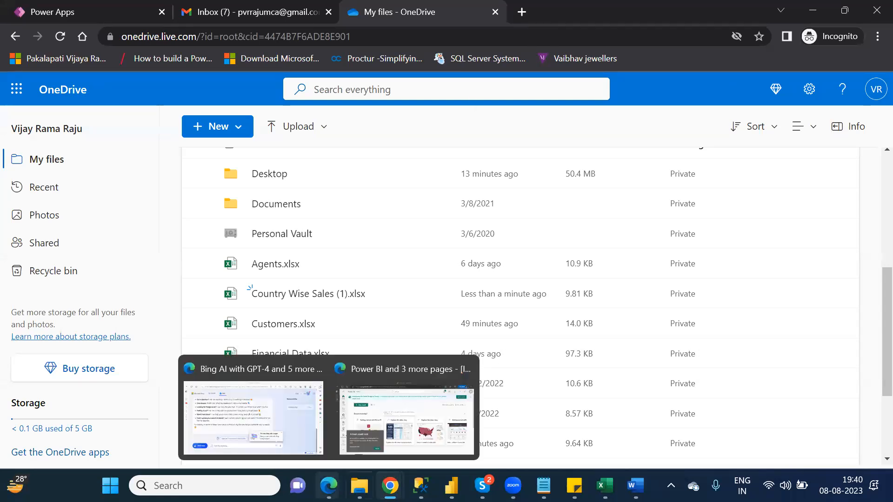
Close the Customers Excel workbook and return through Chrome to the Power Apps tab.
mouse_move(604, 486)
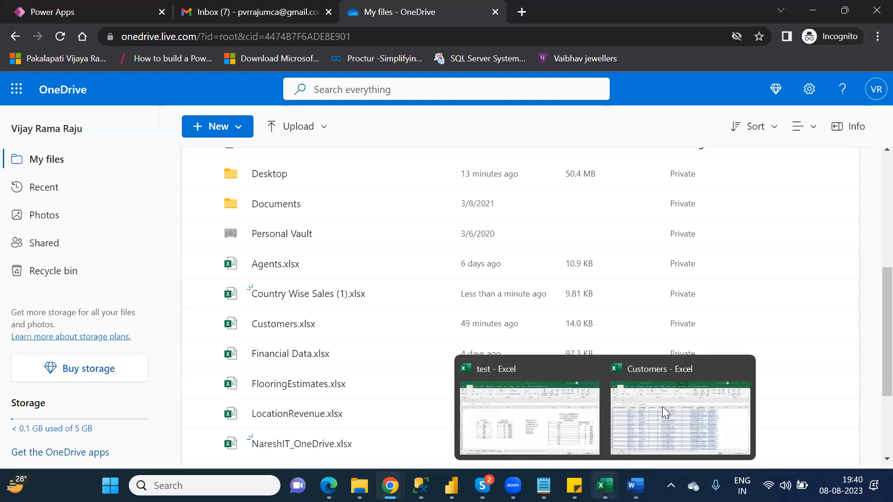
click(662, 407)
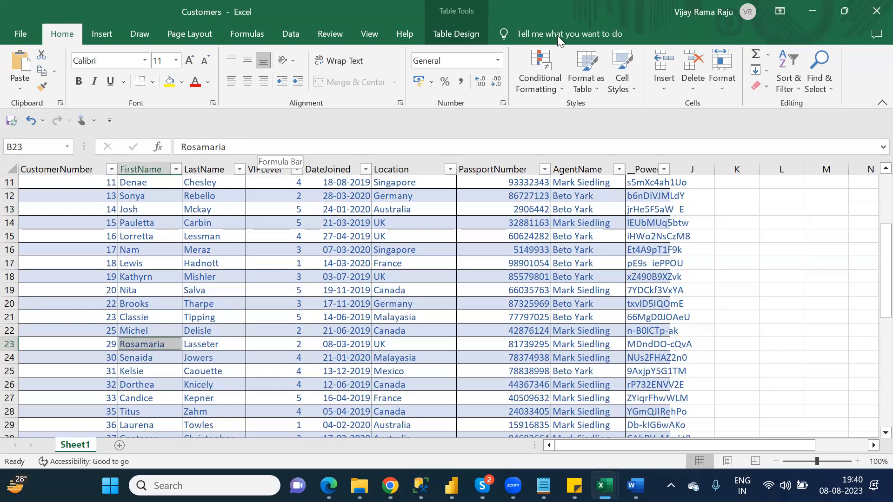
click(874, 13)
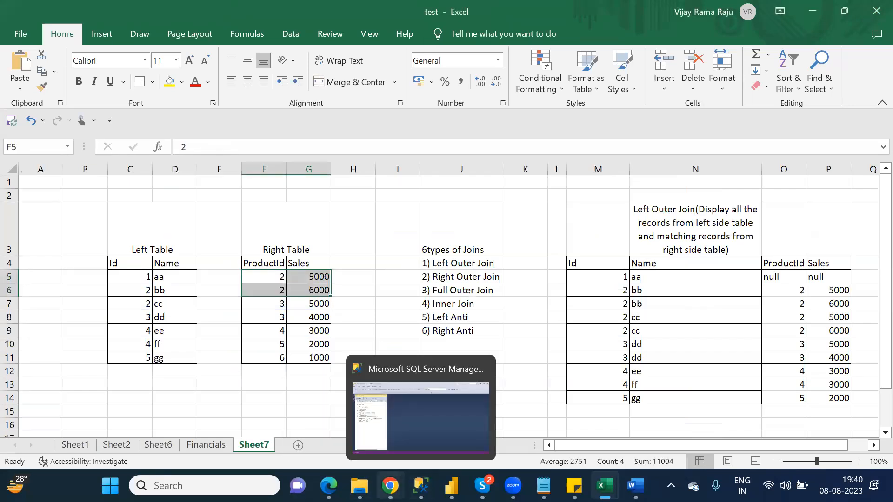
click(391, 486)
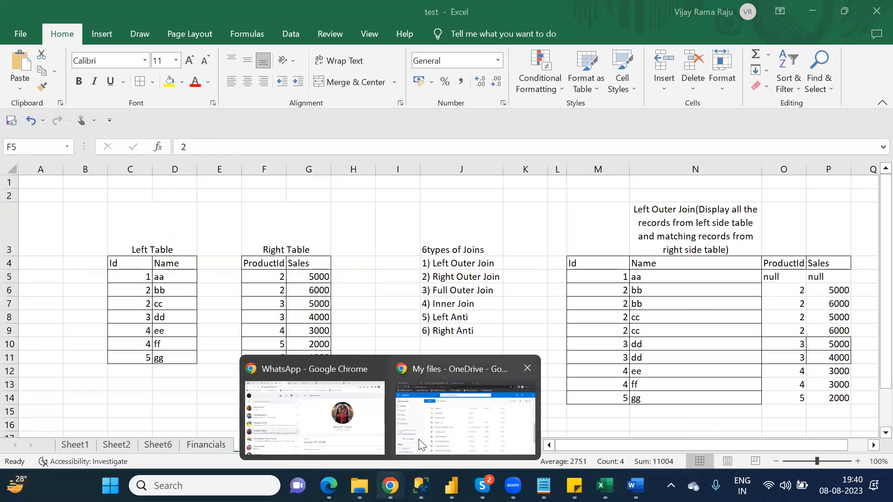
click(422, 444)
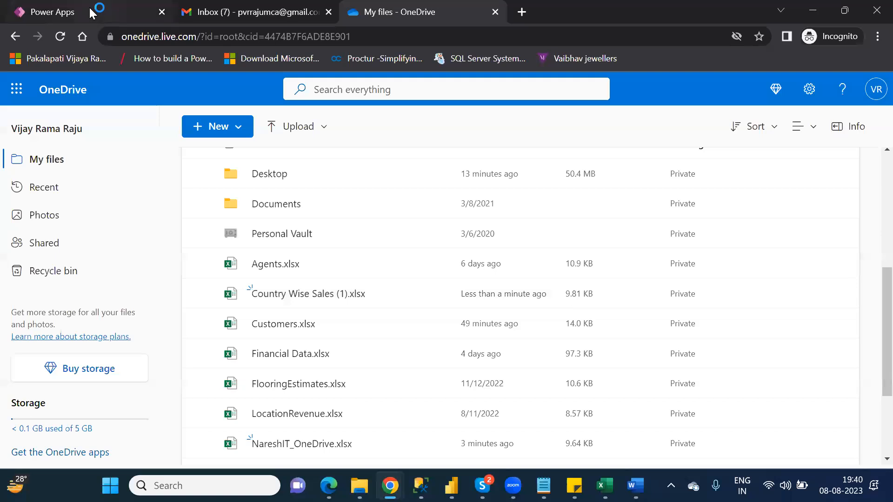
click(90, 12)
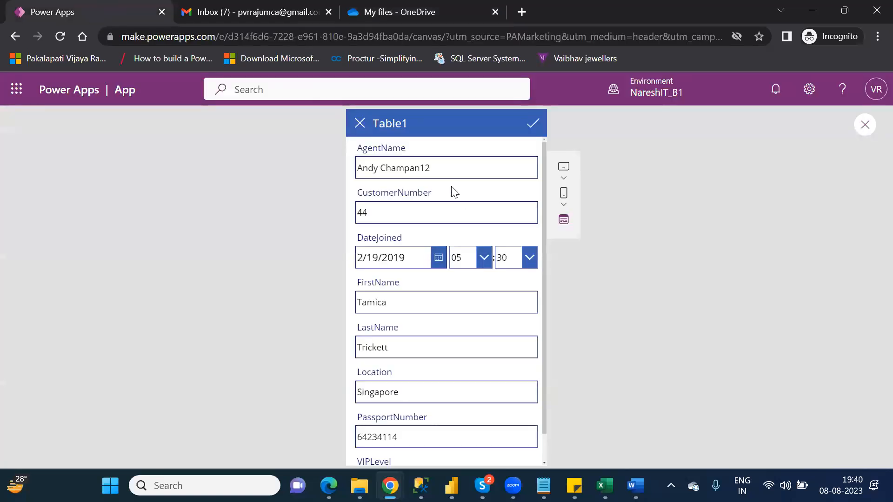
Save customer 44's record with the updated AgentName and exit the preview.
click(534, 124)
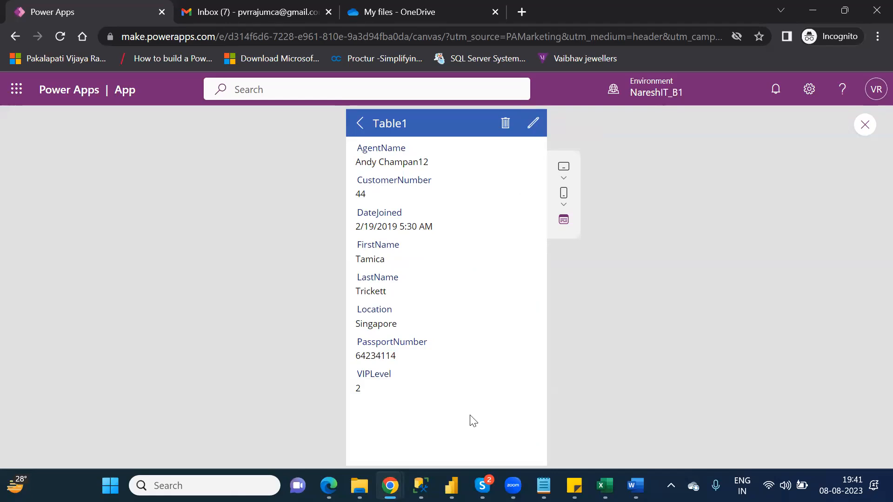
mouse_move(359, 486)
click(865, 126)
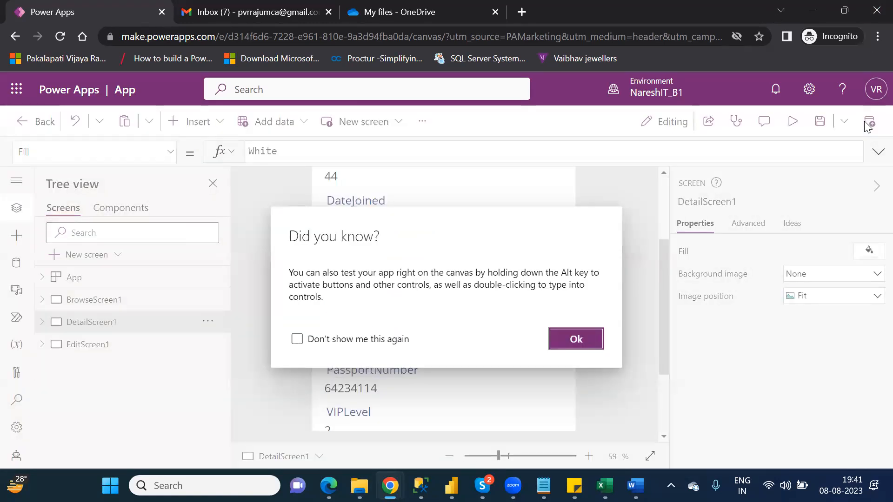
Dismiss the tip, inspect the back arrow's OnSelect, and display BrowseScreen1 with DetailScreen1 collapsed.
click(577, 339)
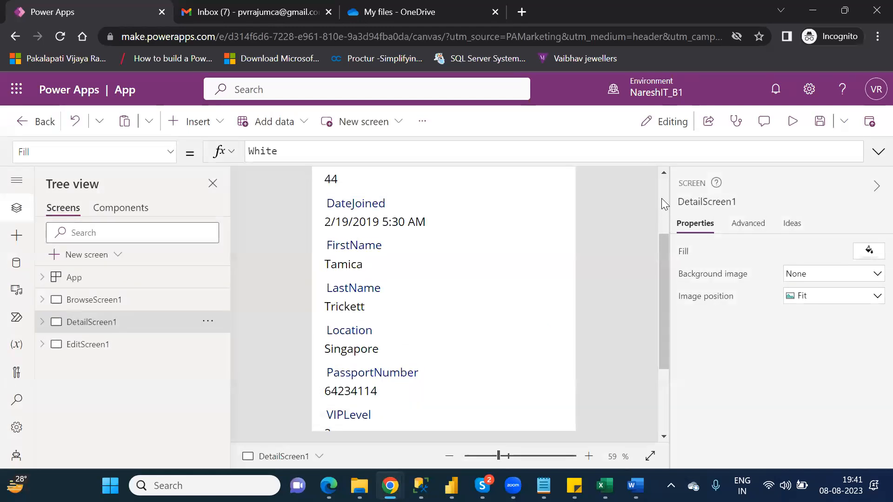
scroll(661, 198, up, 3)
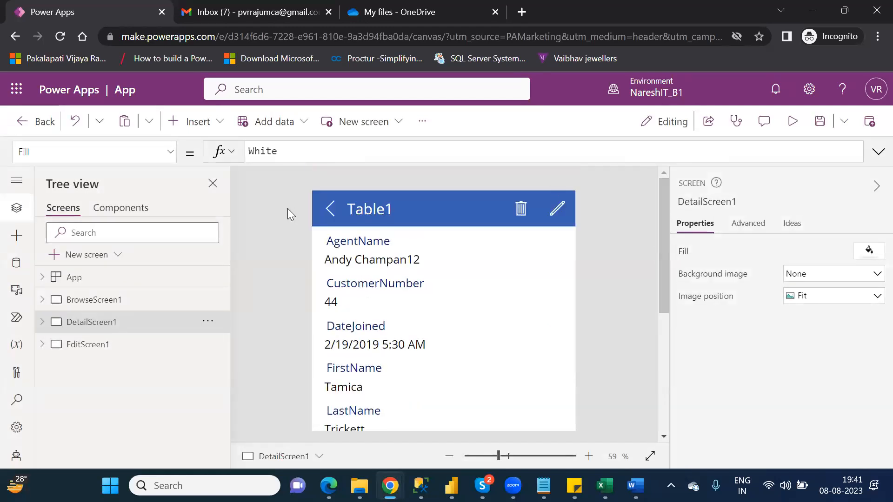
click(332, 210)
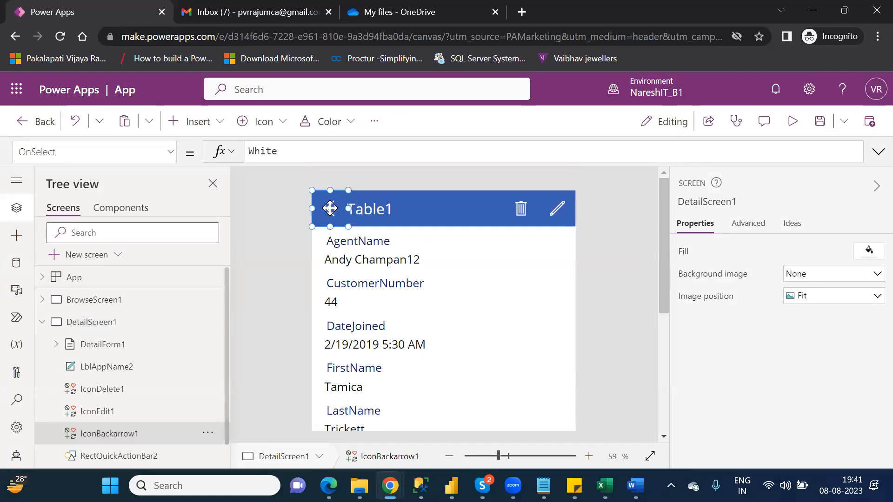
click(80, 301)
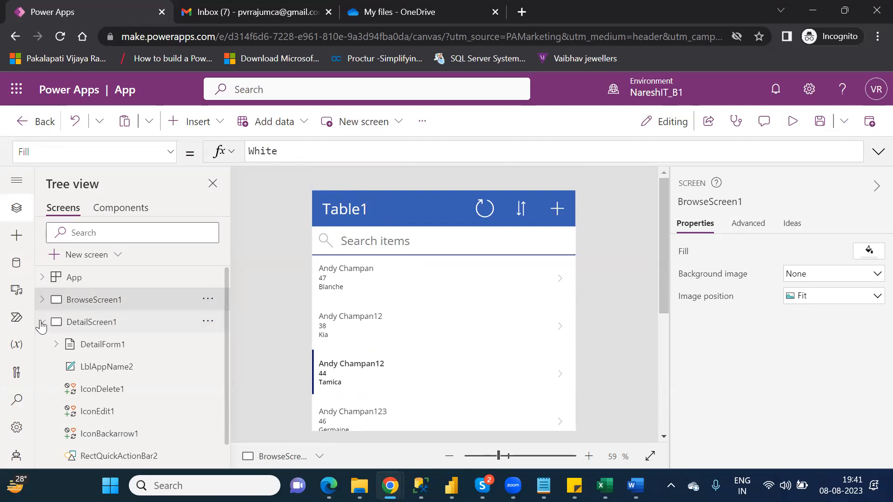
click(42, 323)
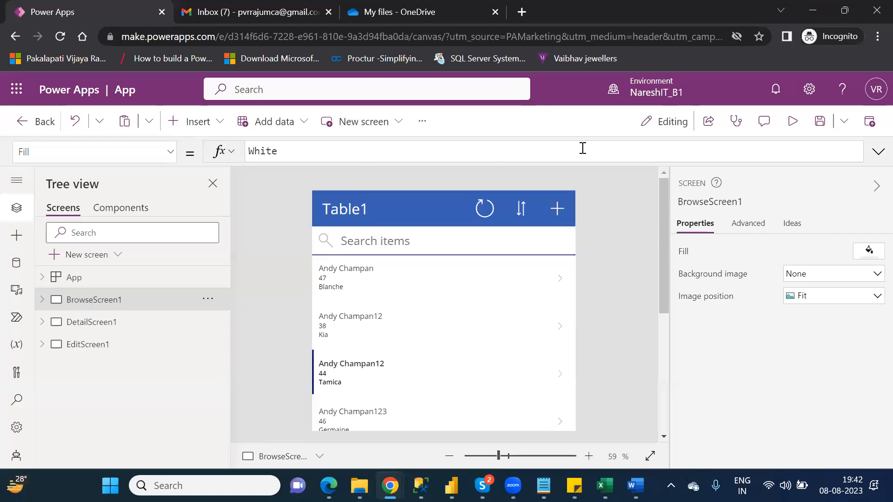
click(791, 130)
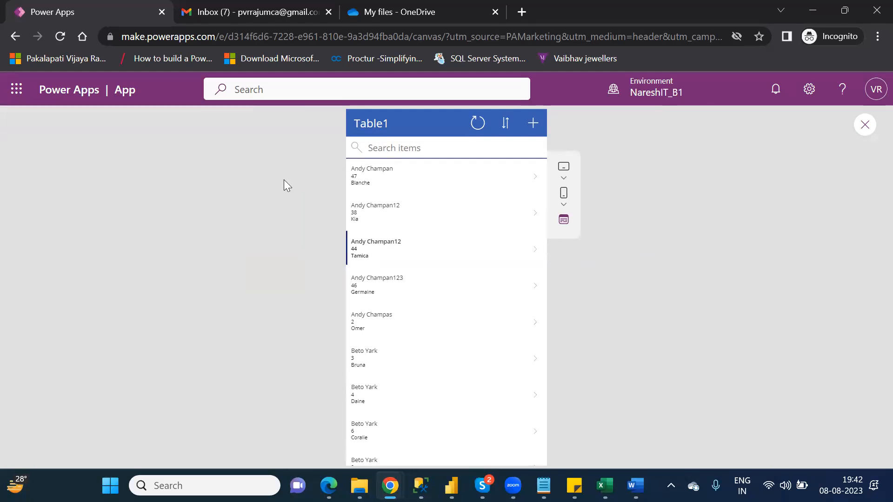
click(866, 125)
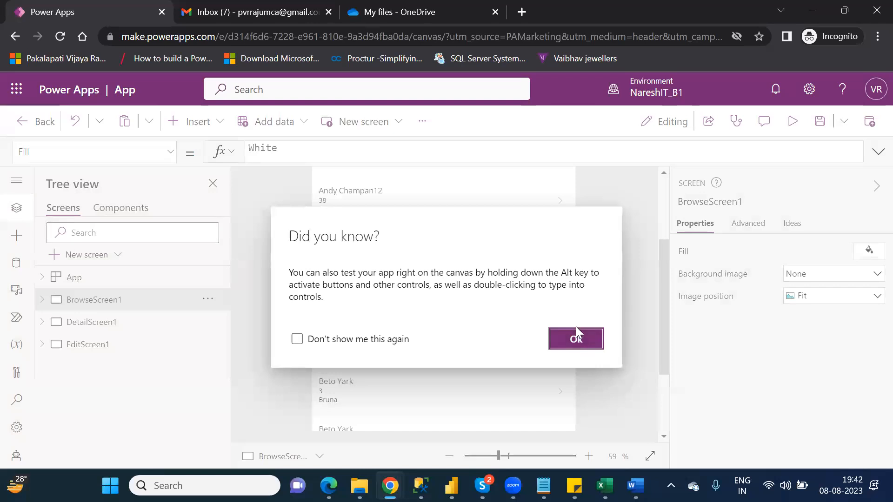
click(576, 330)
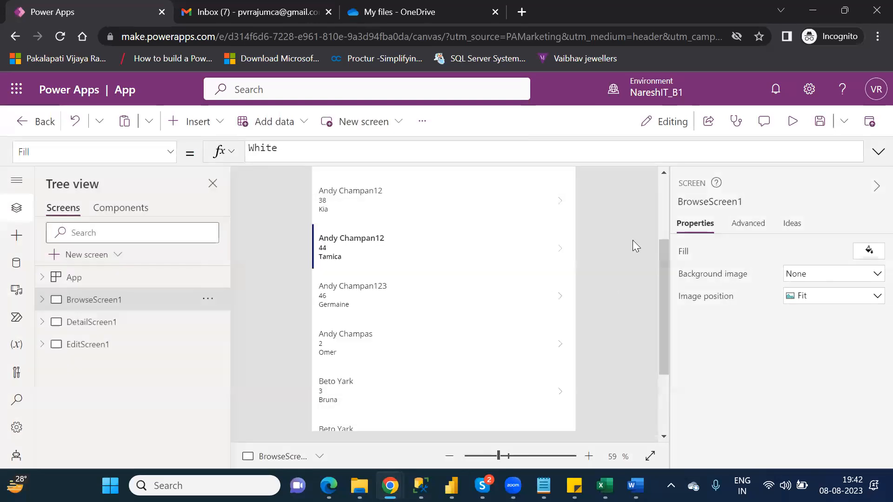
click(661, 198)
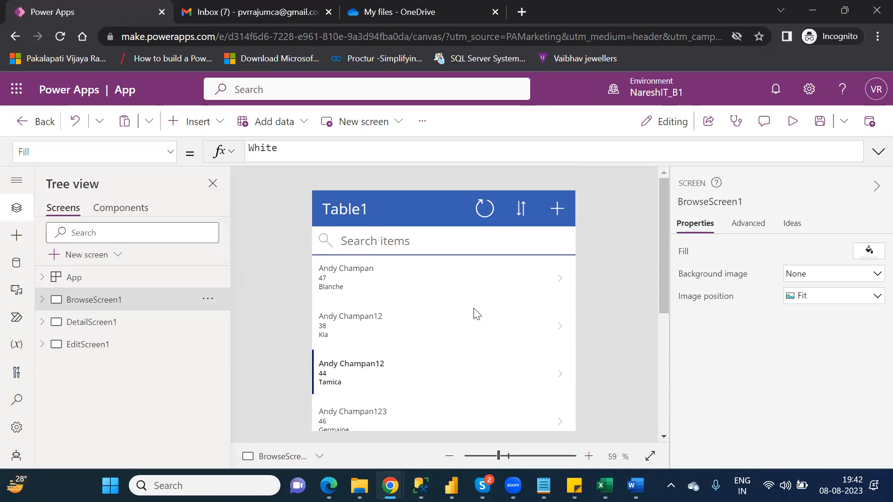
Collapse BrowseScreen1, inspect IconRefresh1's OnSelect refresh formula, and launch the app preview.
click(340, 215)
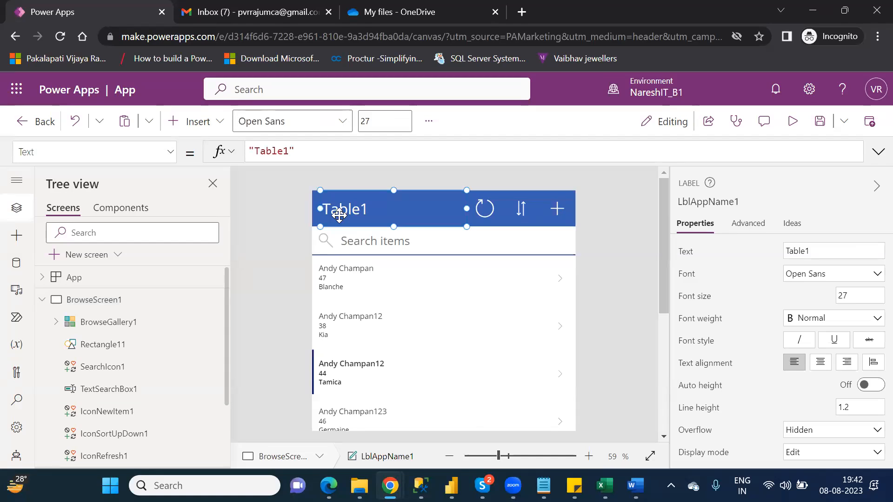
click(45, 300)
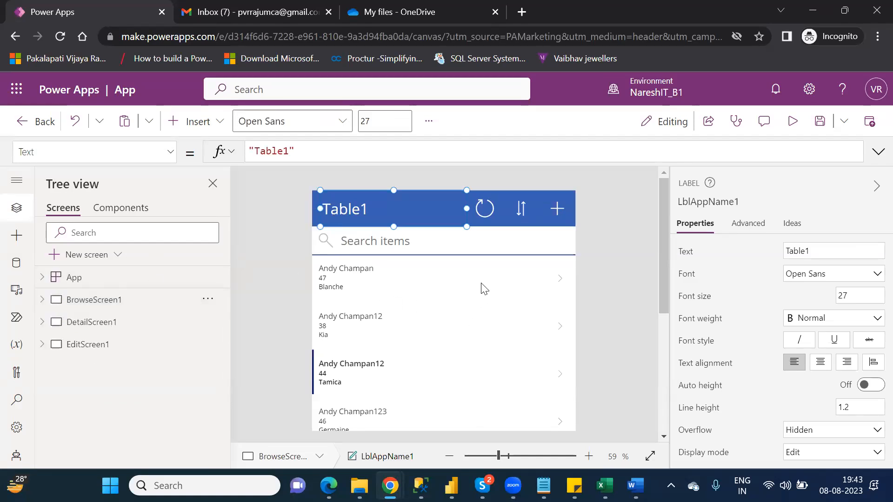
click(486, 208)
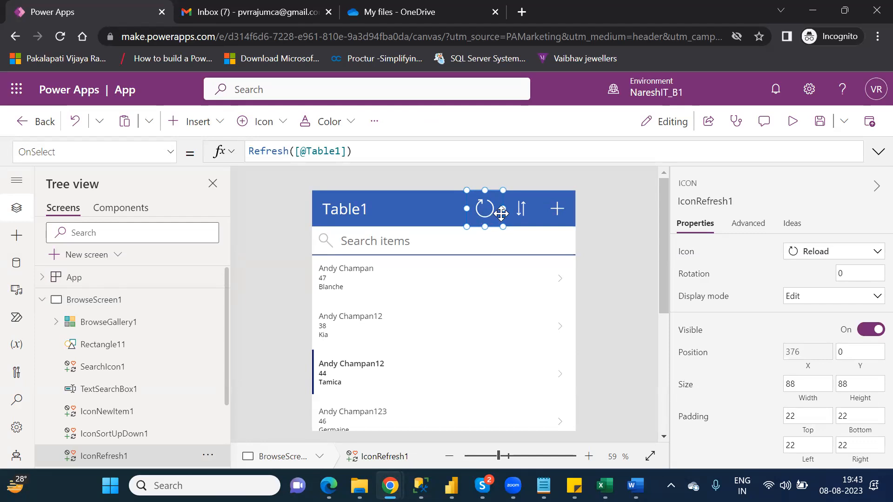
click(793, 122)
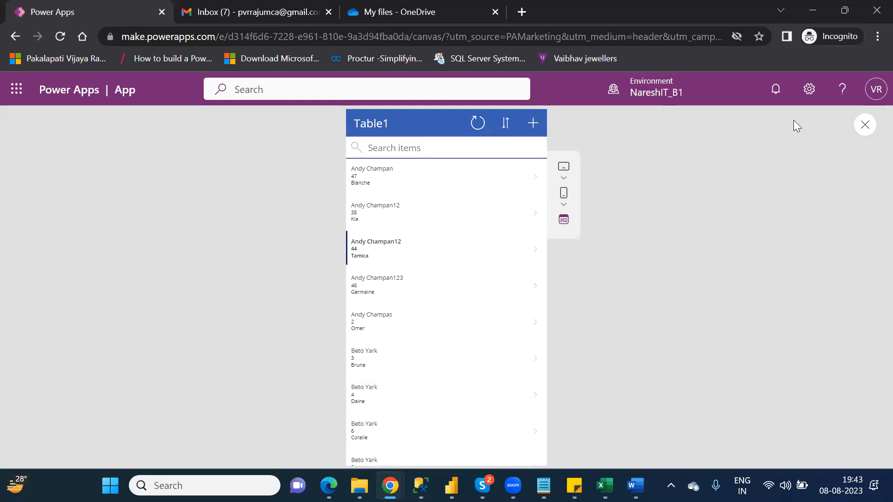
Refresh the Table1 list, reverse the sort, then restore alphabetical order and select the search box.
click(478, 134)
click(507, 126)
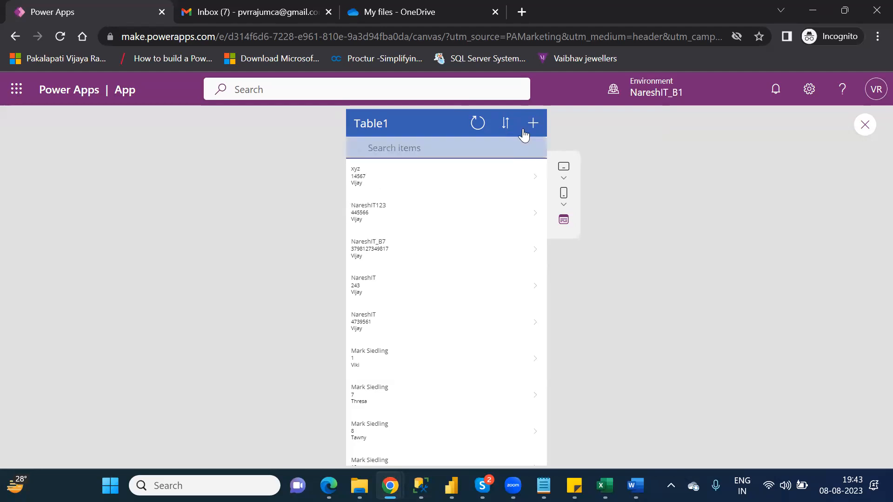
click(506, 125)
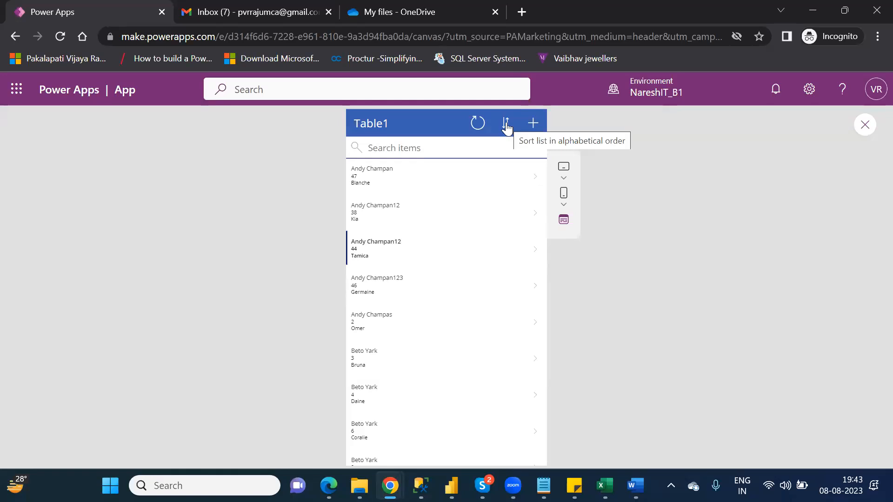
click(460, 151)
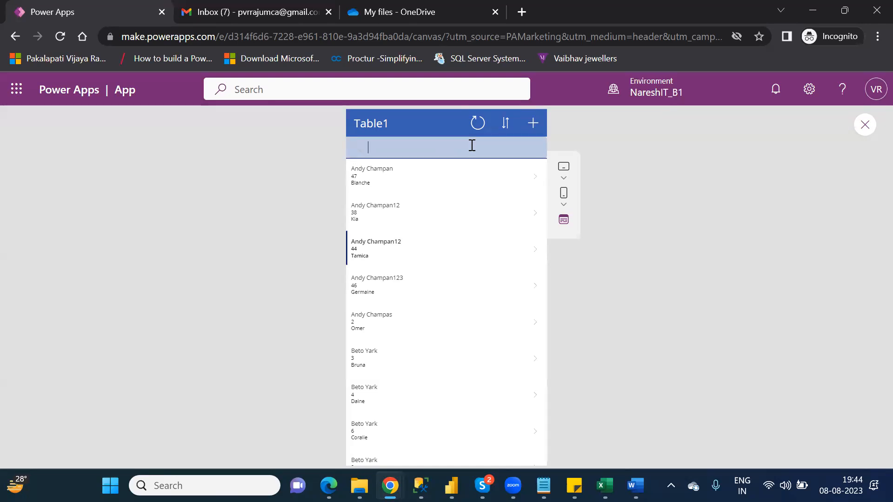
text(Tamic)
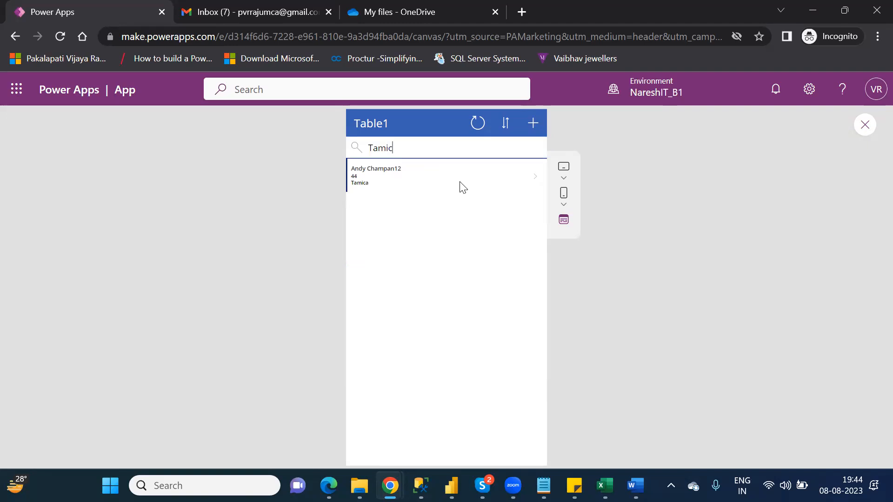
key(BackSpace)
key(BackSpace)
key(BackSpace)
key(BackSpace)
key(BackSpace)
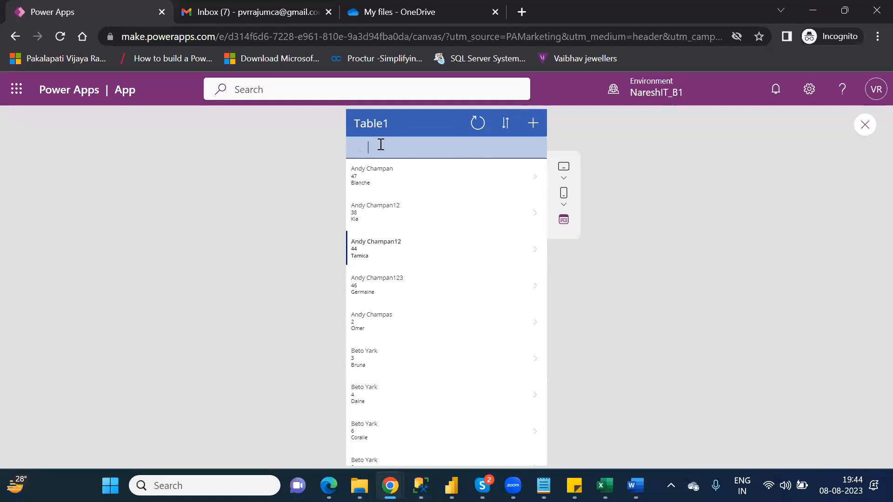
text(3)
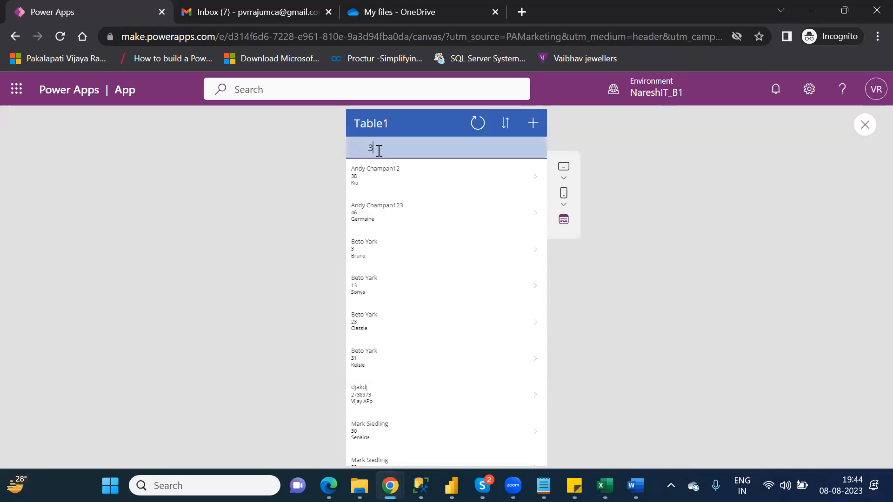
key(BackSpace)
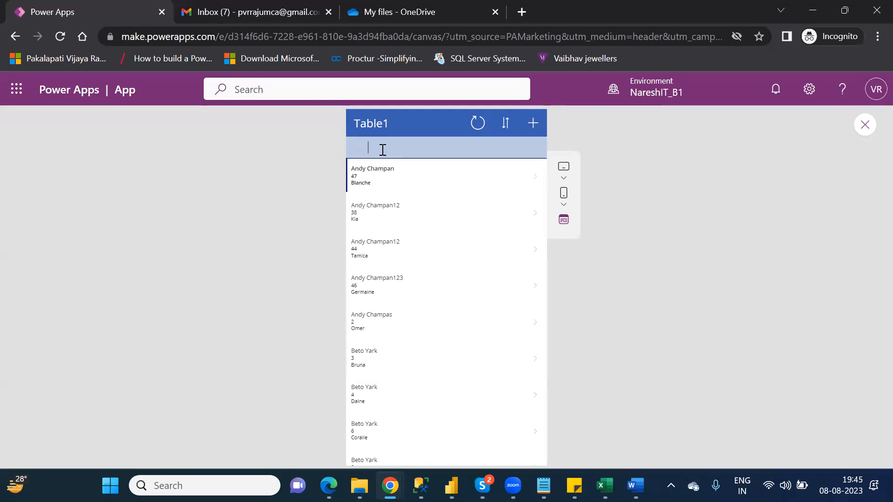
text(andy)
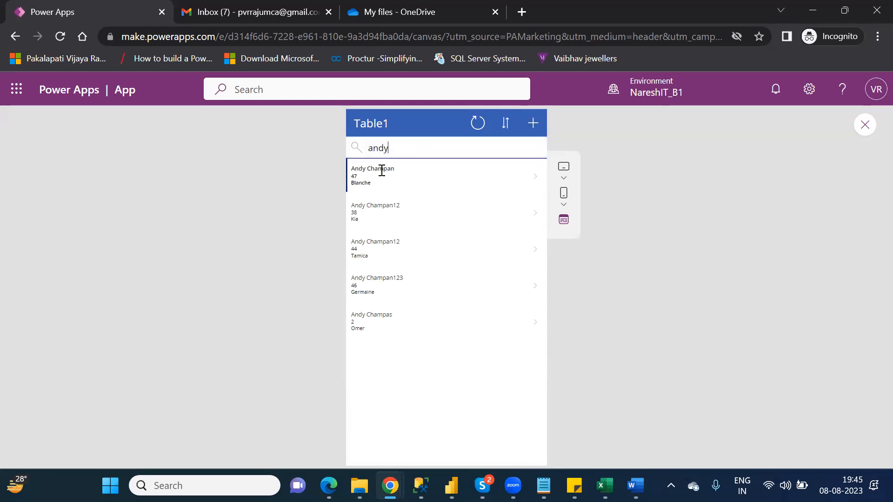
key(BackSpace)
key(BackSpace)
key(BackSpace)
key(BackSpace)
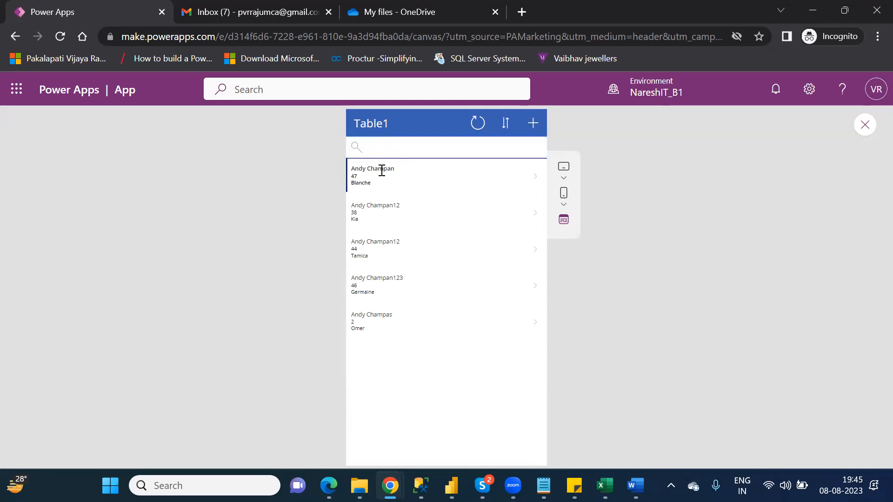
text(kia)
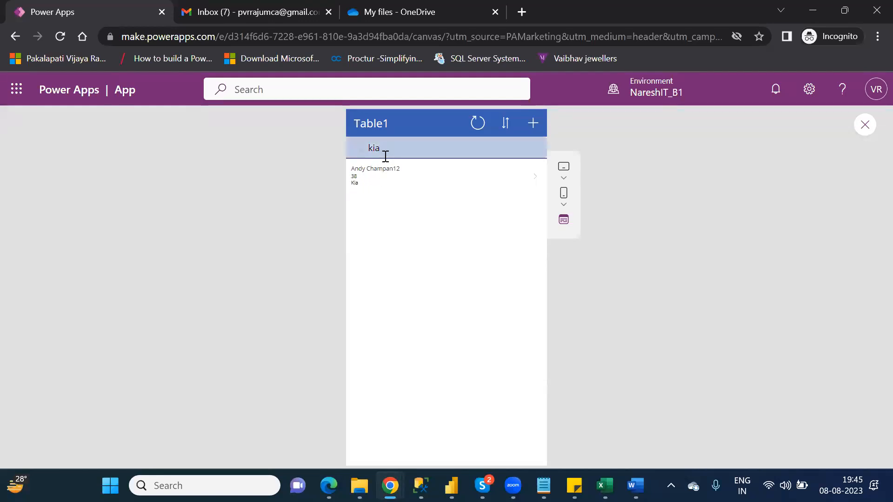
key(BackSpace)
key(BackSpace)
key(BackSpace)
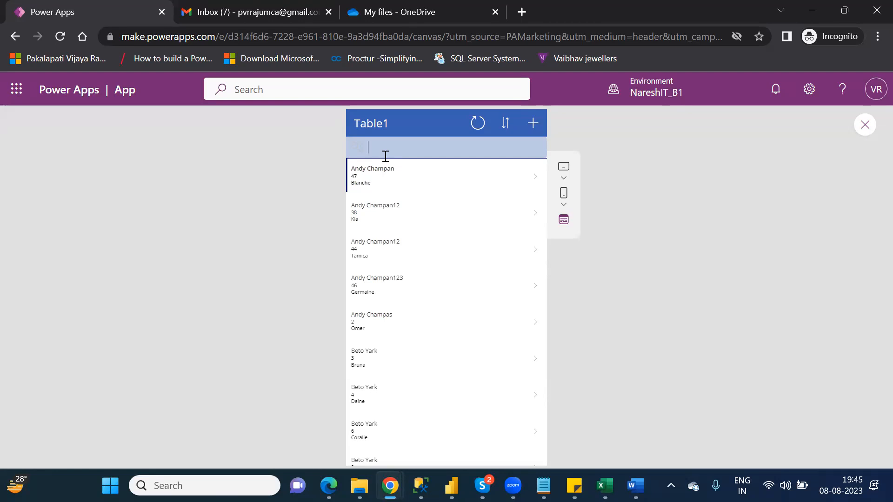
text(andy)
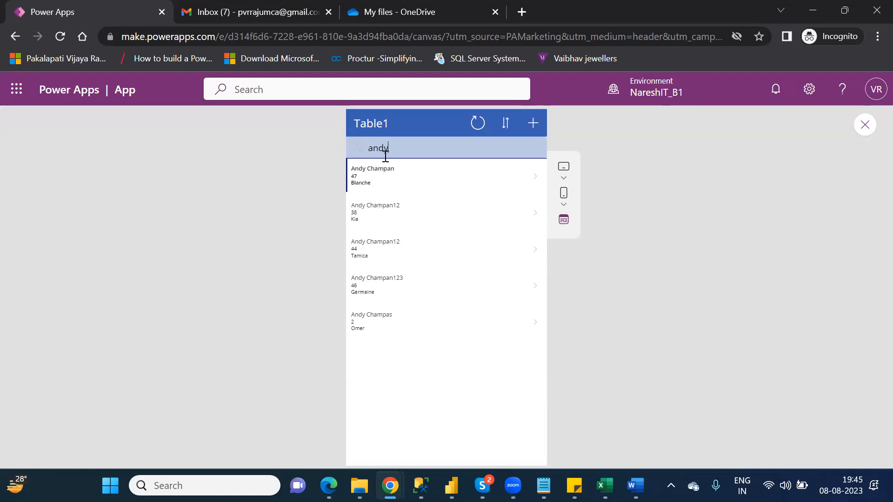
text(,)
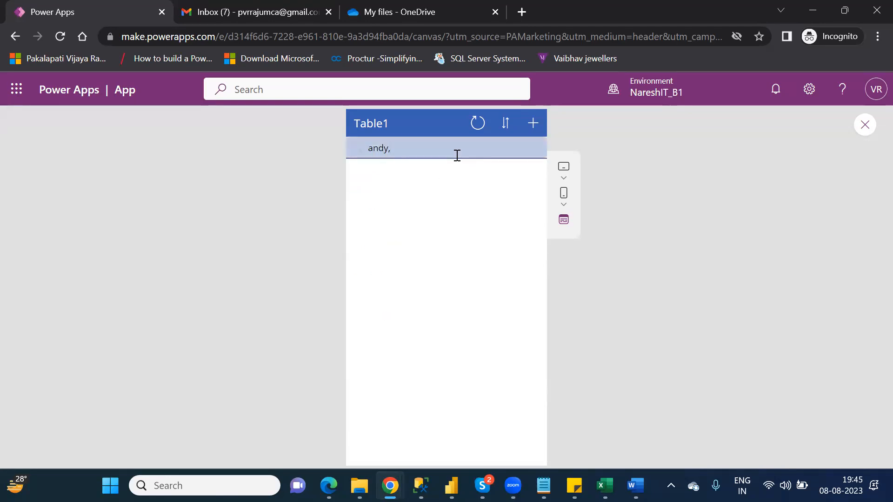
key(BackSpace)
key(BackSpace)
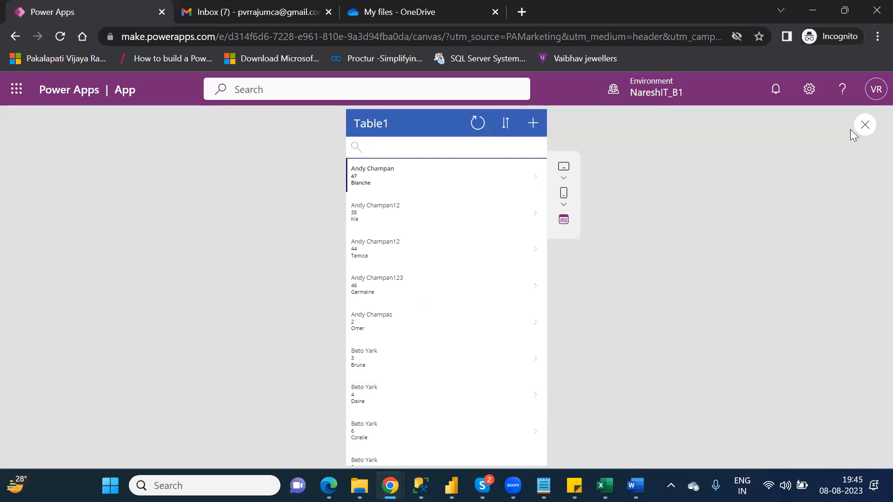
Close the preview and dismiss the 'Did you know?' tip.
click(872, 130)
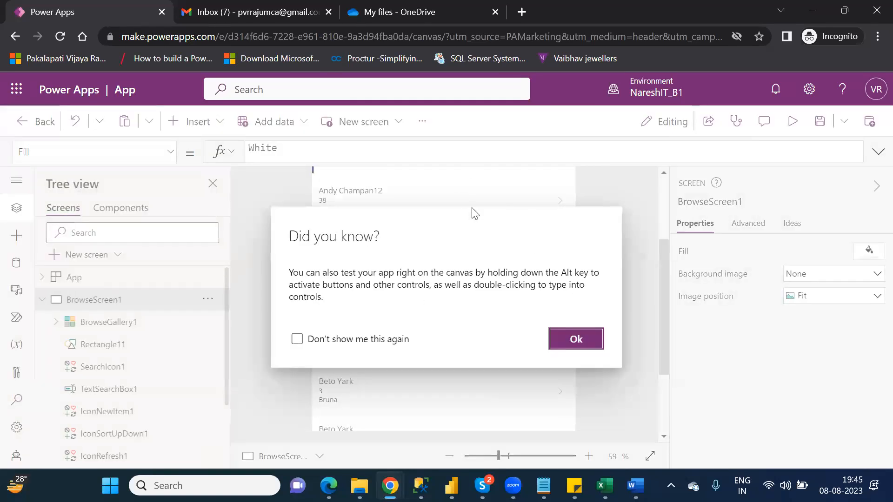
click(575, 339)
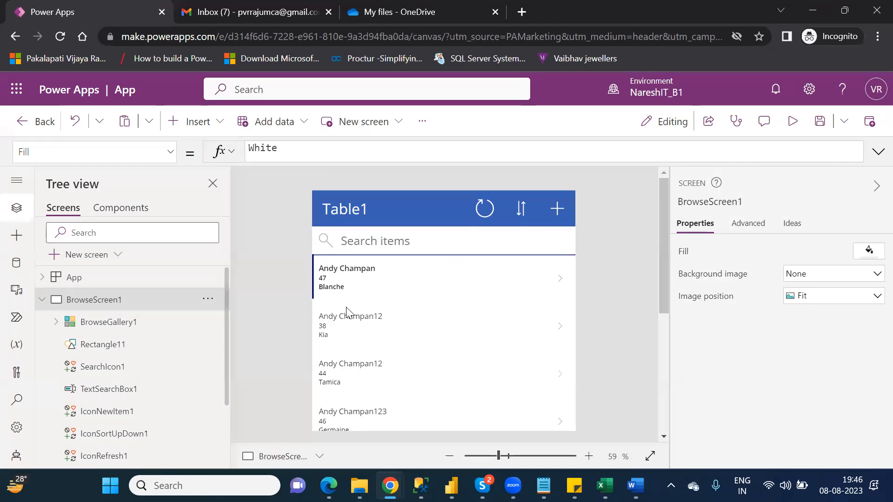
Inspect BrowseGallery1's Items formula, then bring up the OneDrive folder in File Explorer.
click(373, 327)
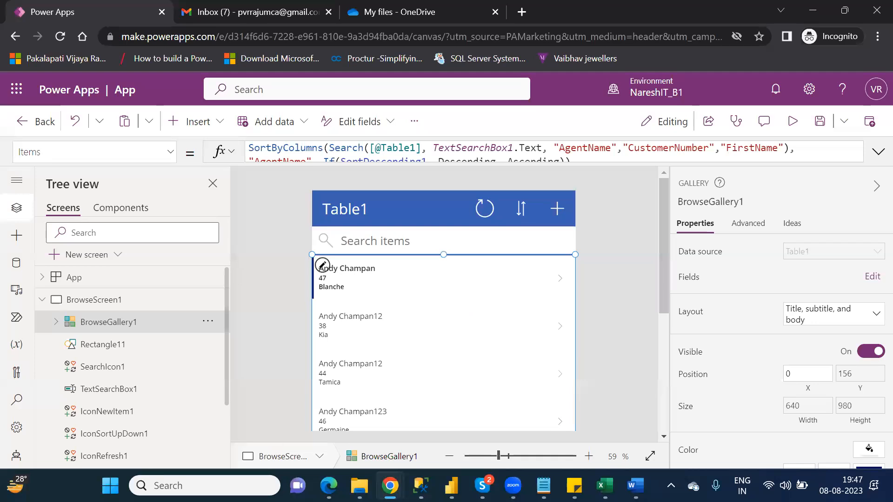
click(359, 485)
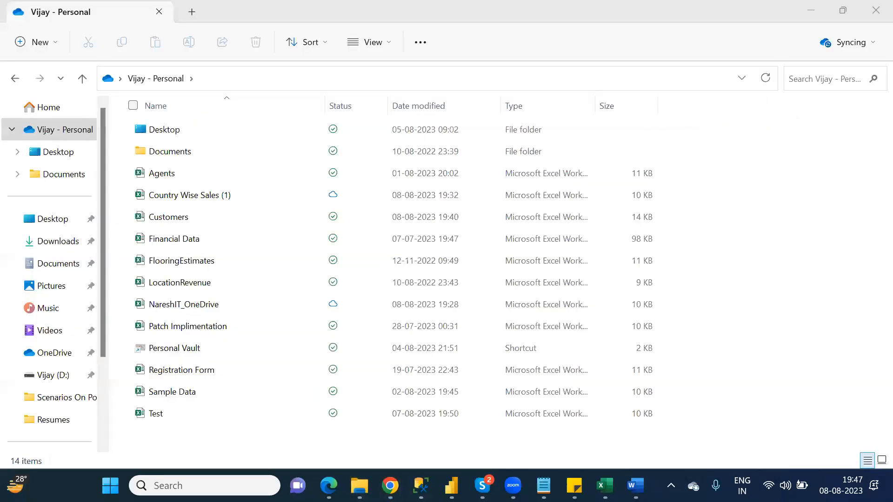
Select the Customers workbook in the OneDrive folder and open it in Excel.
click(194, 218)
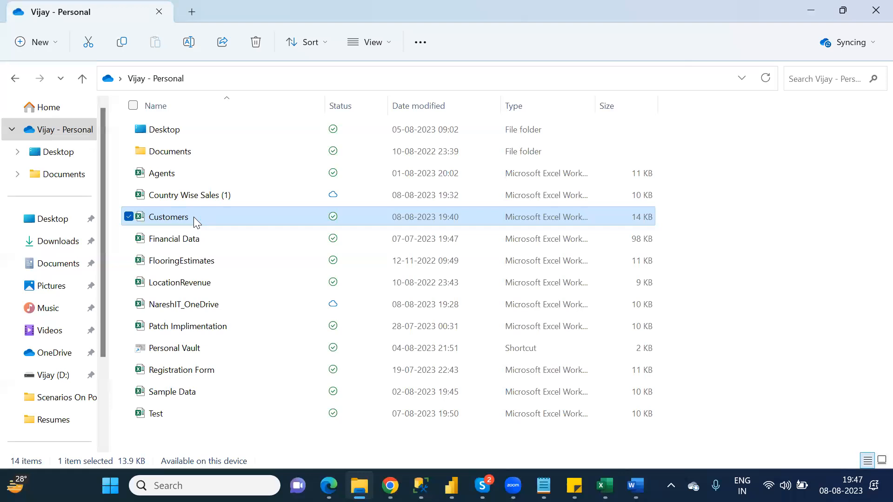
key(alt+Tab)
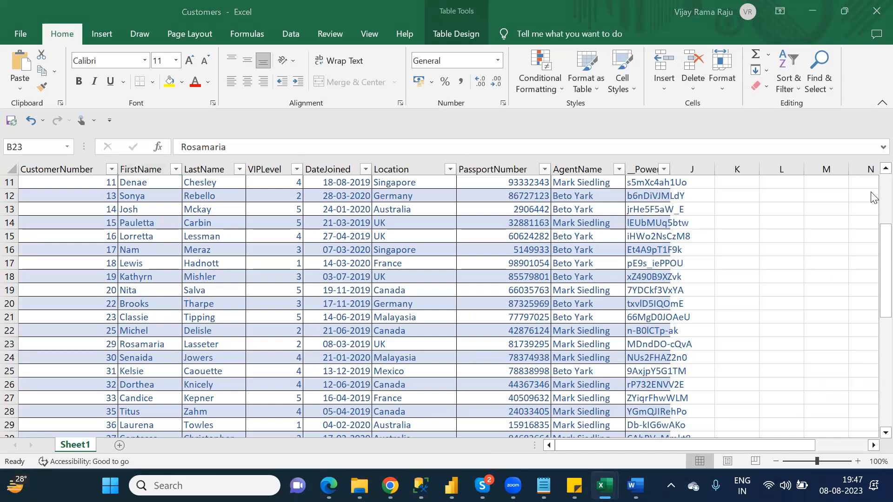
Scroll Sheet1 back to its header row, then return to the Power Apps editor in Chrome.
scroll(873, 198, up, 4)
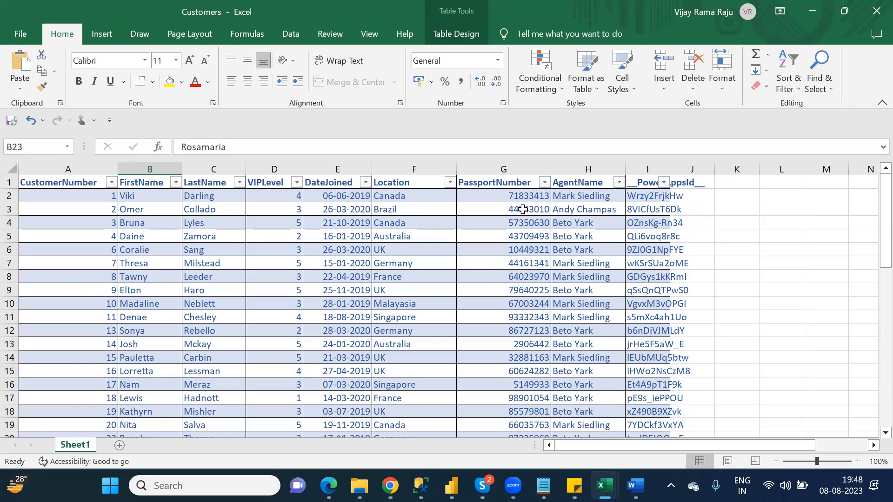
key(alt+Tab)
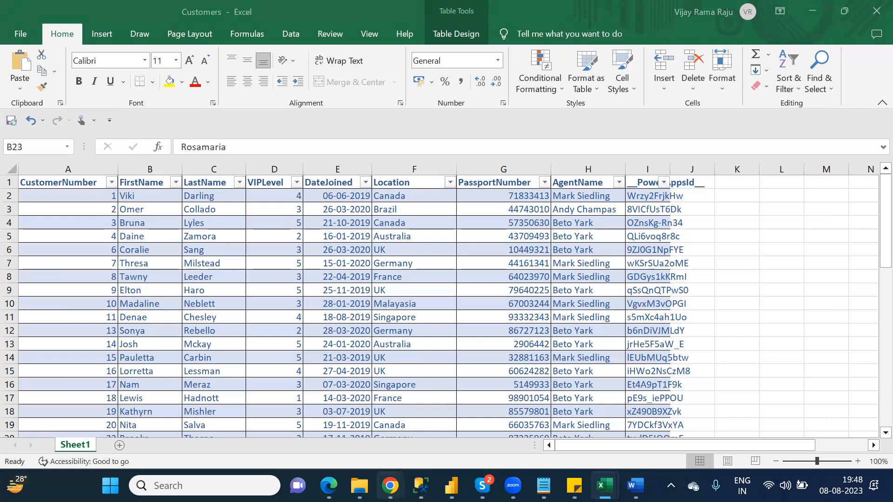
mouse_move(391, 486)
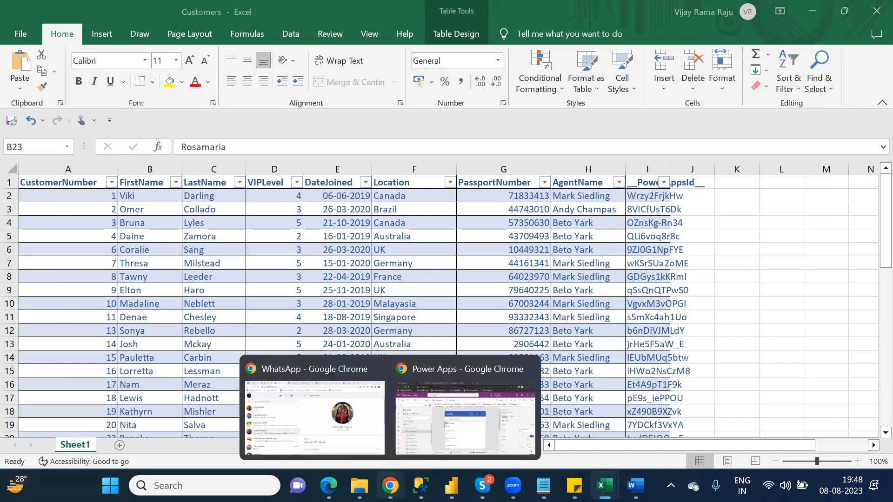
click(423, 439)
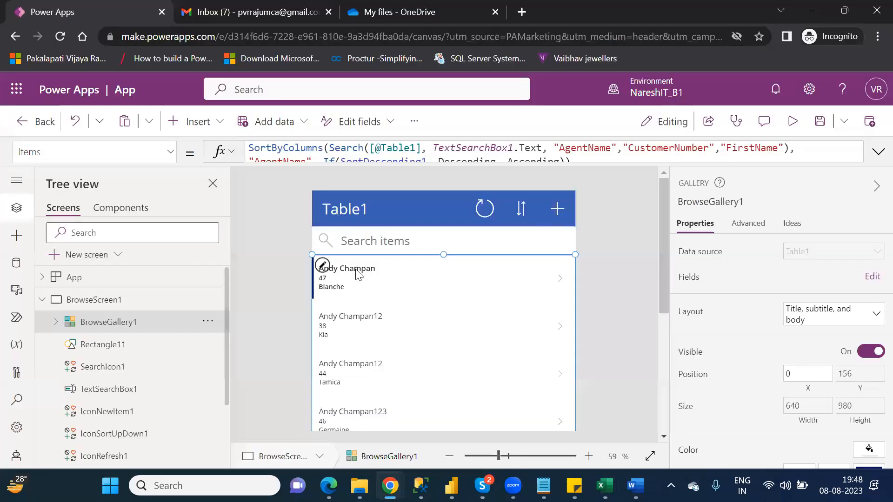
Check the gallery Title1 label's agent name field, then switch to the Customers workbook in Excel.
click(357, 269)
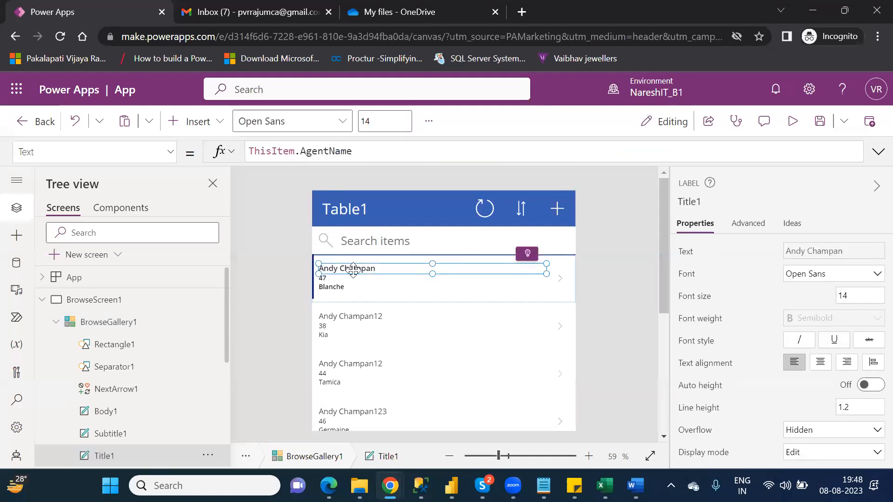
double_click(354, 268)
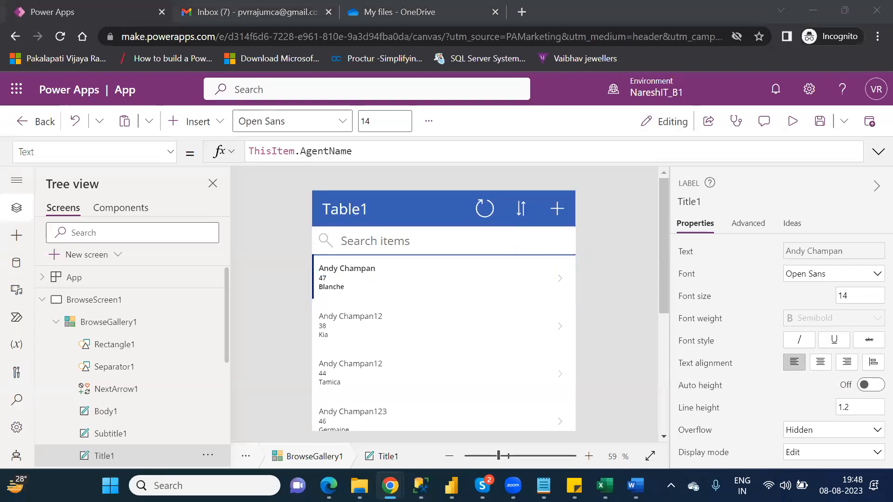
mouse_move(601, 485)
click(634, 423)
Compare the agent names around cell H3 in Excel, then return to Power Apps.
click(586, 205)
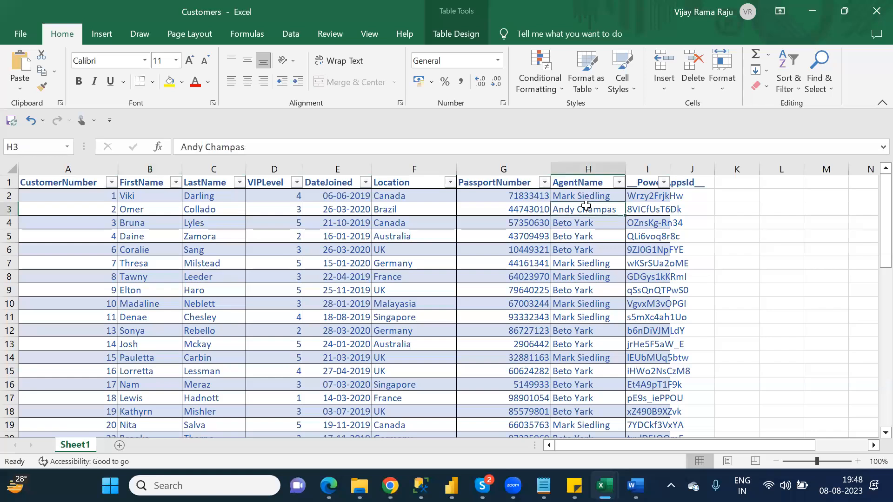
key(Down)
key(Up)
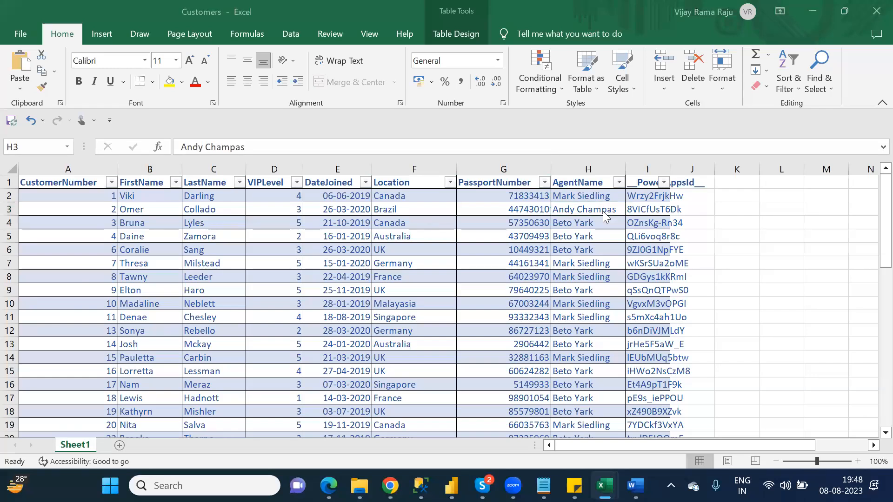
key(alt+Tab)
key(alt+Tab)
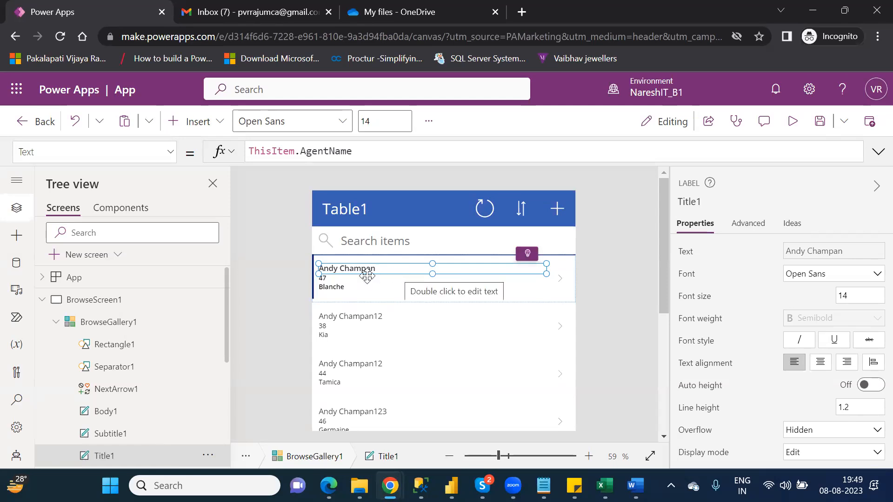
click(339, 282)
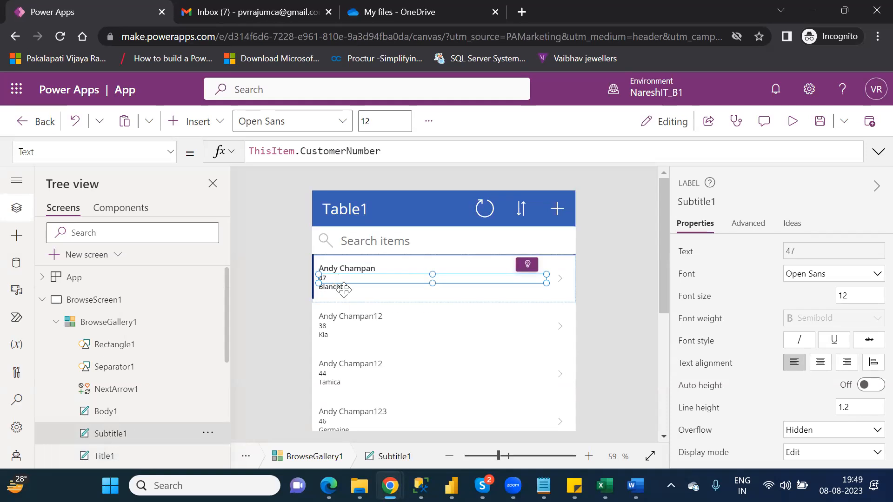
click(344, 287)
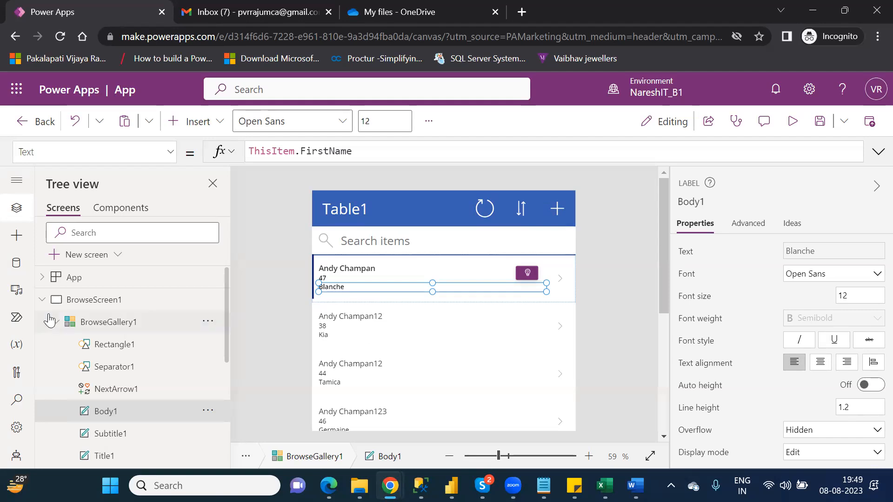
click(45, 300)
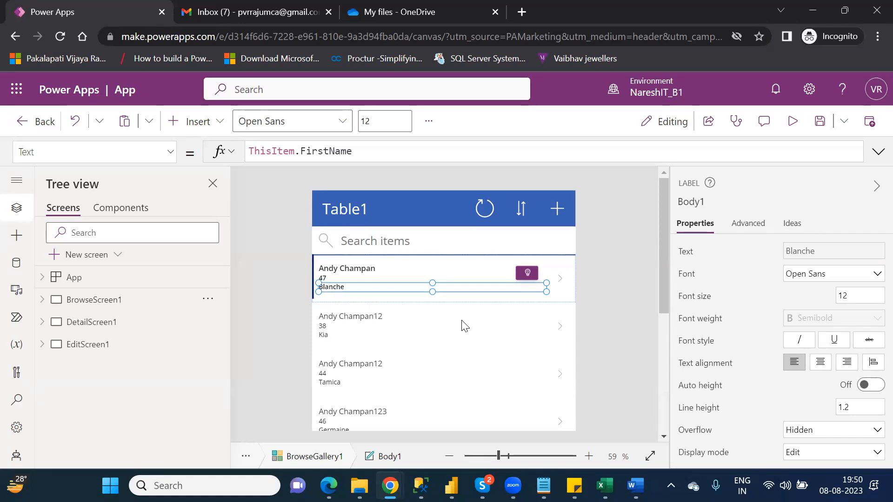
click(562, 332)
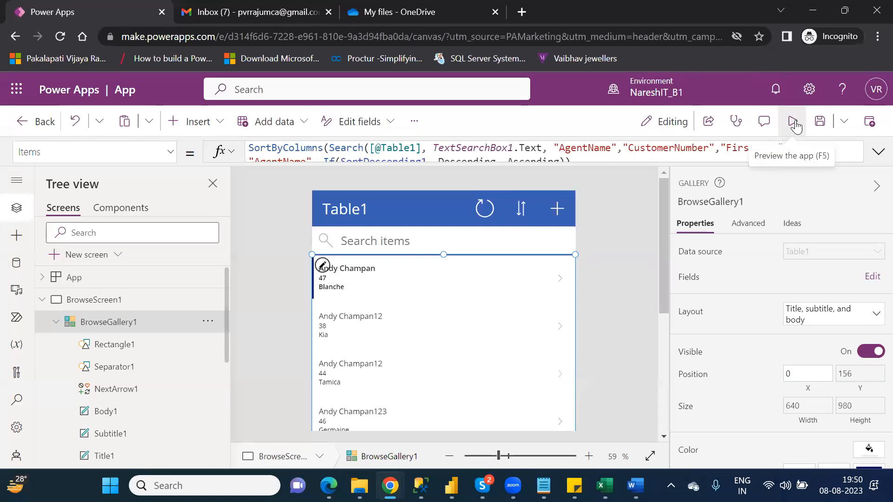
Preview the app, open the second record's details, go back to the list, and close preview.
click(793, 123)
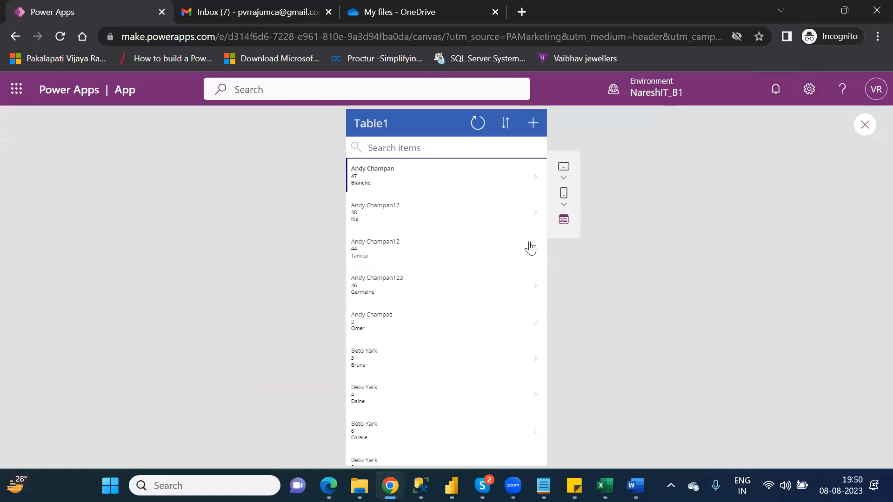
click(536, 216)
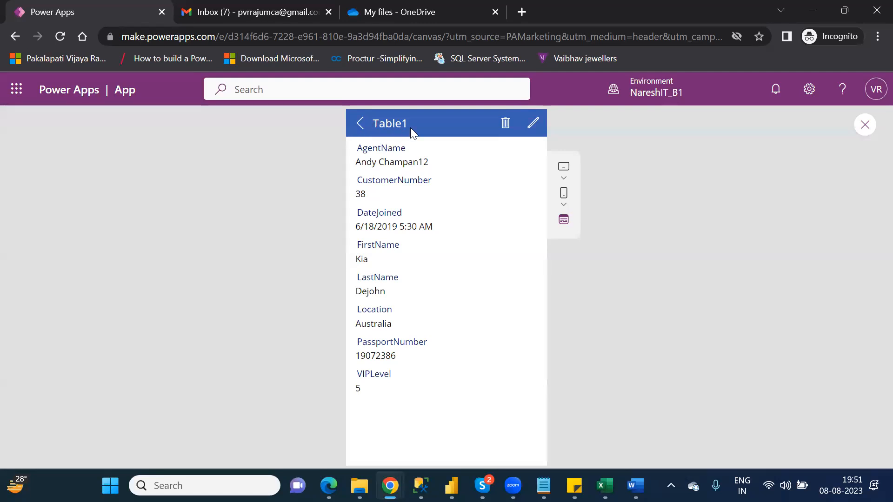
click(358, 125)
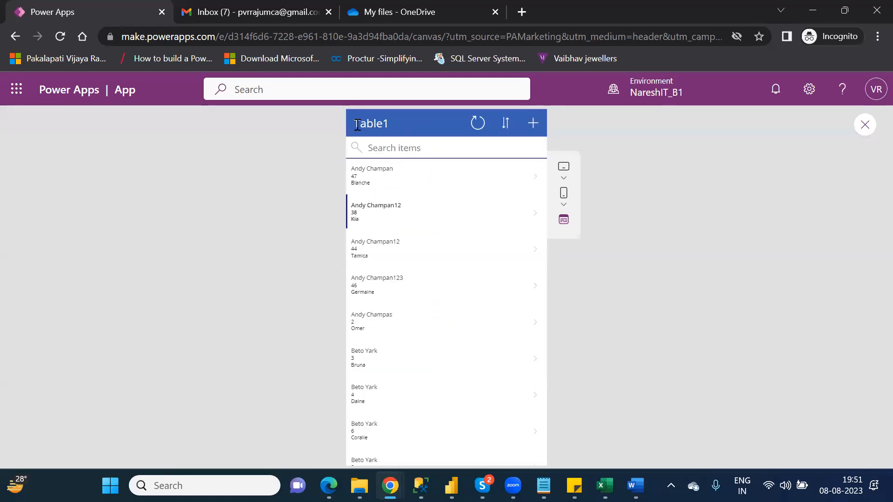
click(865, 127)
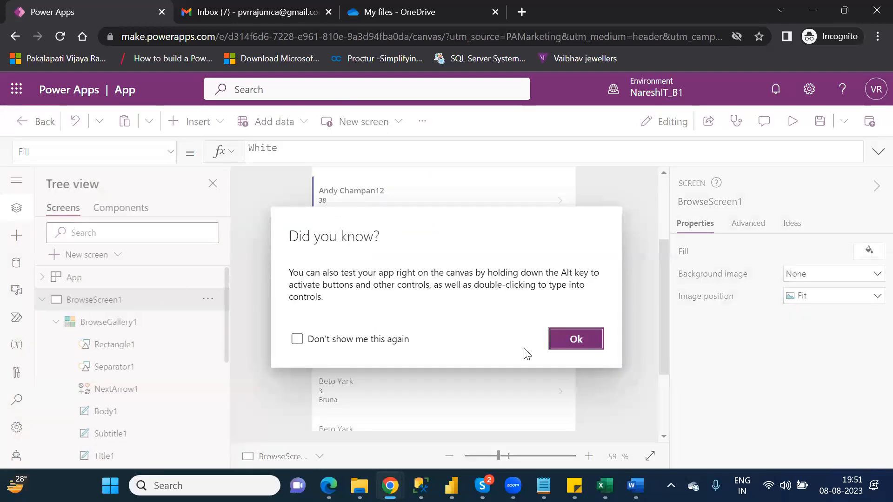
Dismiss the testing tip, collapse BrowseScreen1 in Tree view, and select the gallery on the canvas.
click(573, 341)
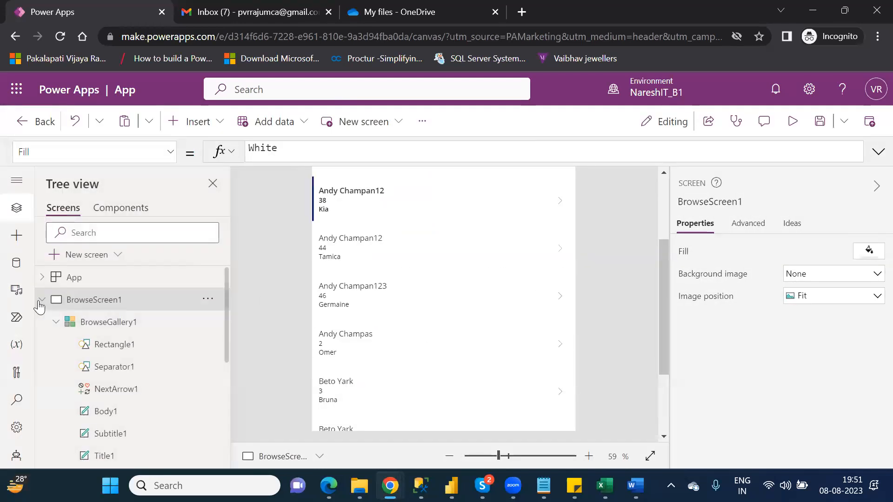
click(39, 306)
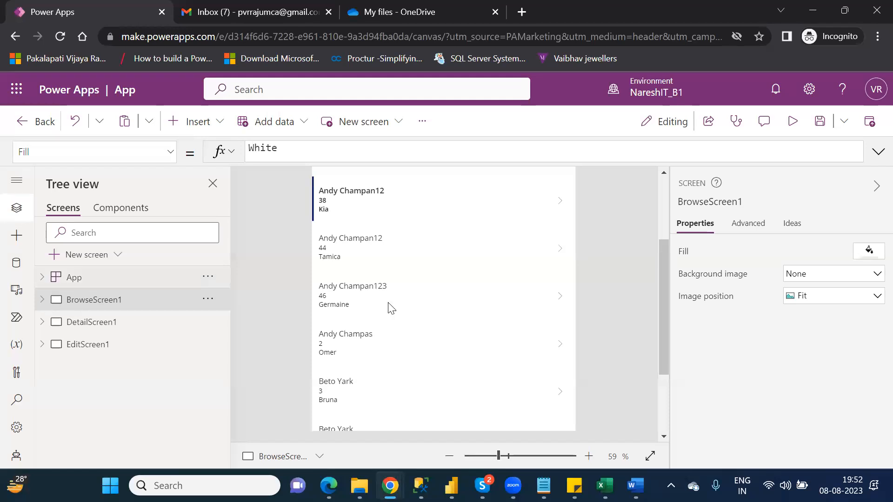
scroll(665, 215, up, 3)
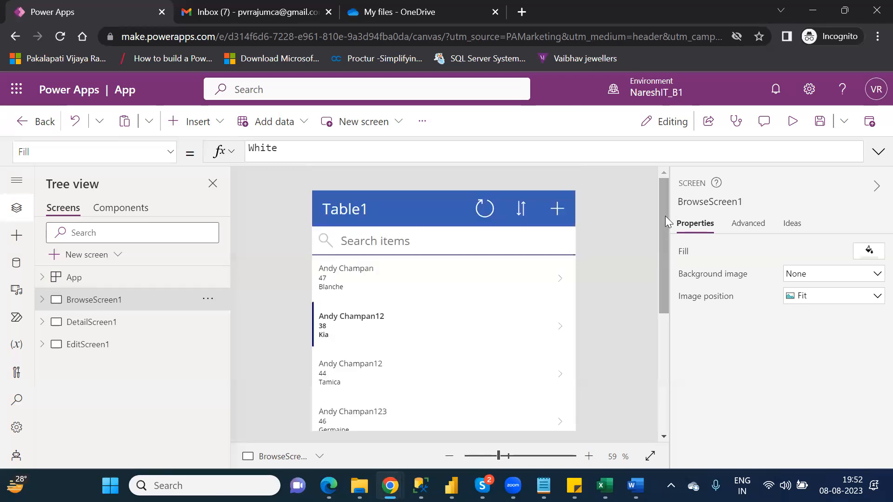
drag(665, 220, 664, 261)
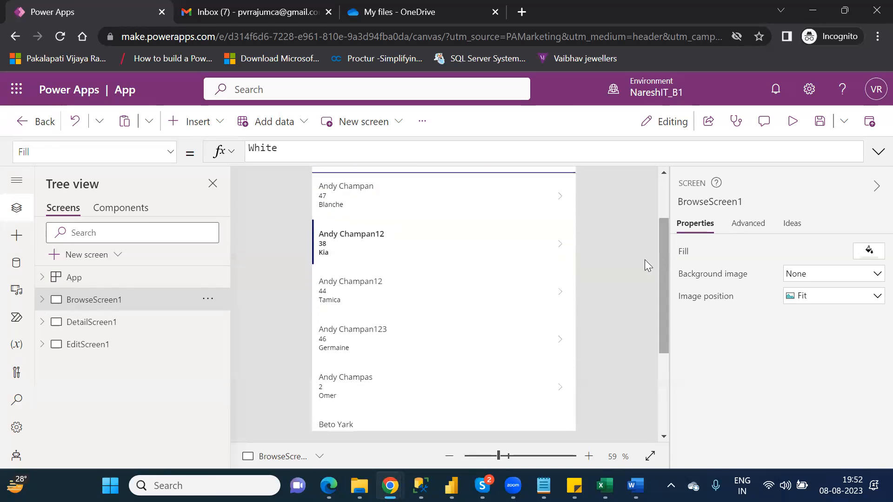
click(560, 245)
Preview the app, open customer 38's record in the edit form, then exit preview.
click(792, 121)
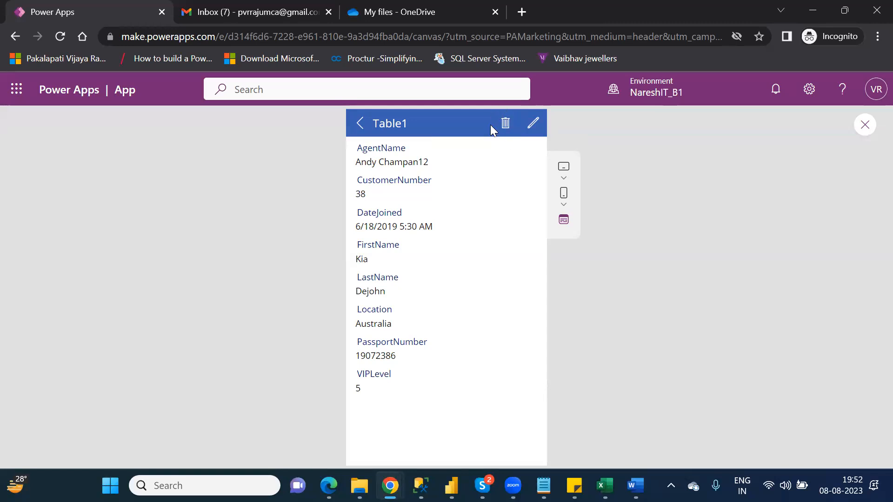
click(534, 127)
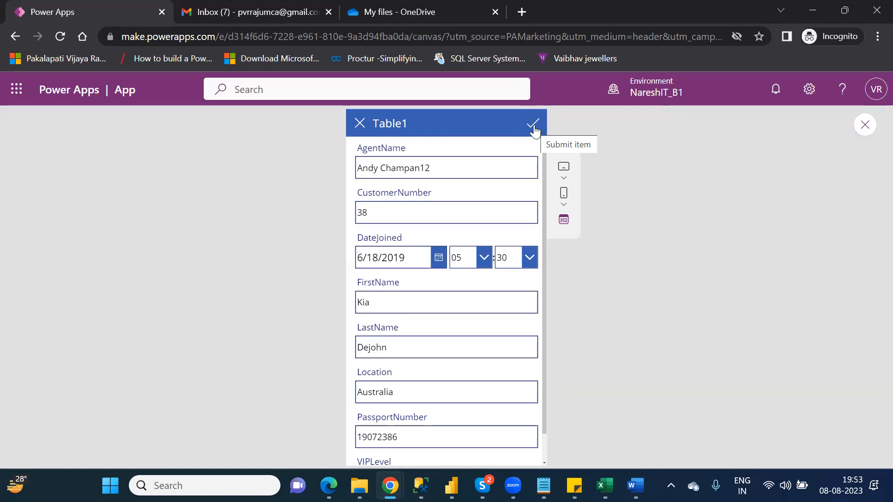
click(866, 130)
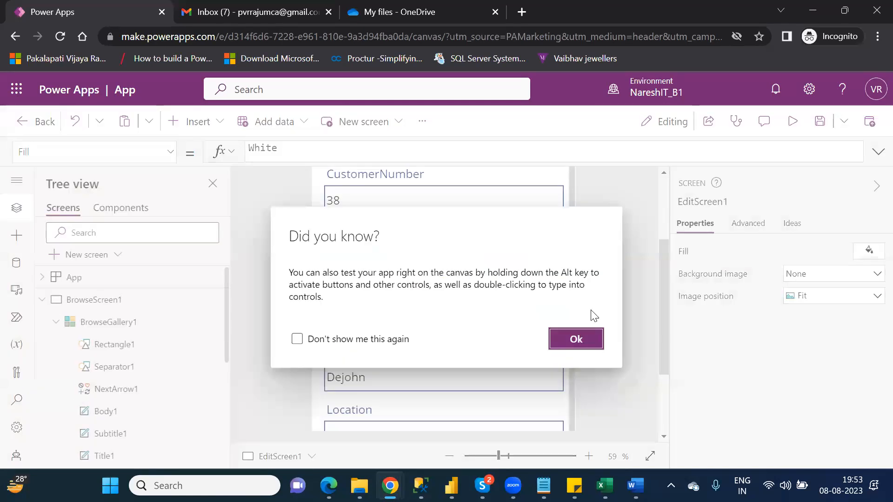
Dismiss the tip, compare DetailScreen1 with EditScreen1, and select the AgentName card.
click(576, 339)
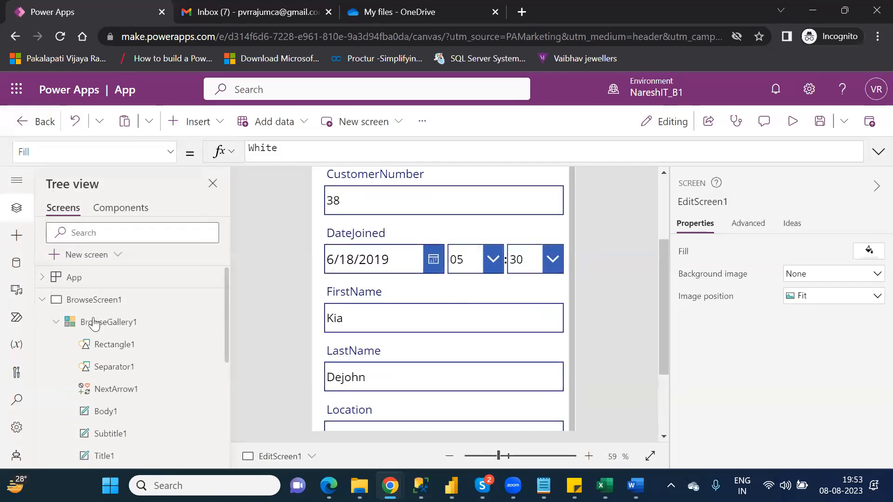
click(45, 301)
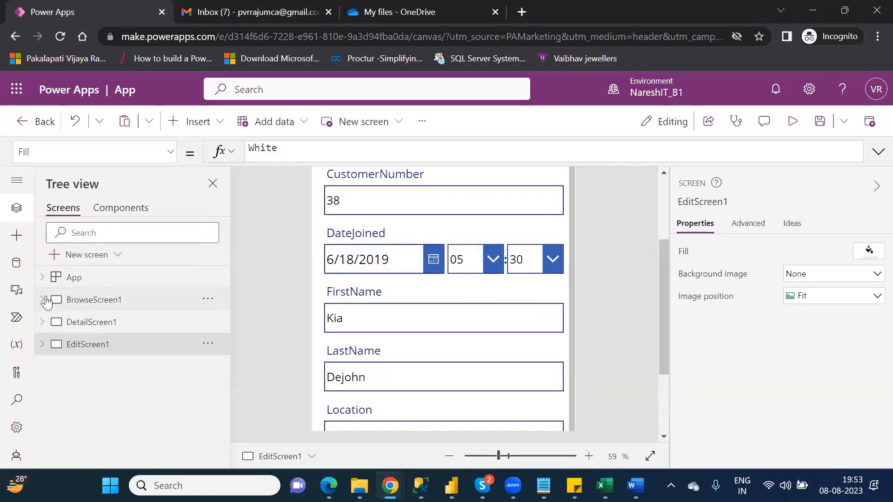
click(88, 321)
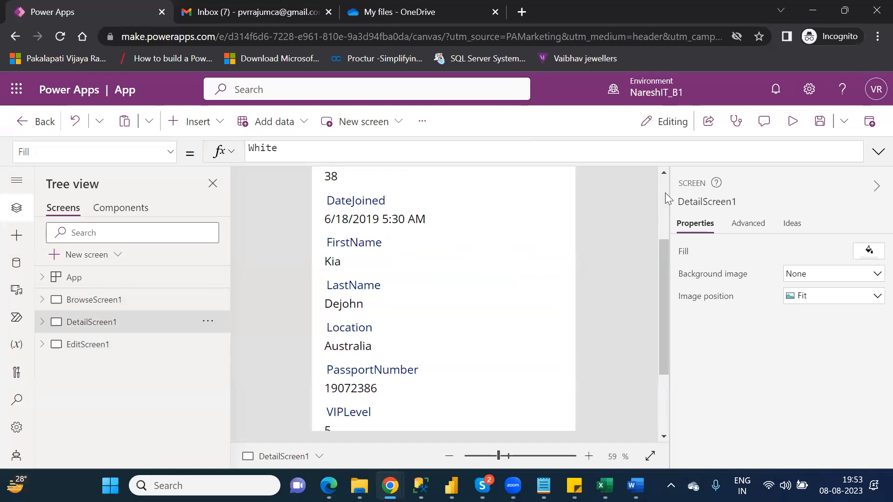
scroll(665, 193, up, 3)
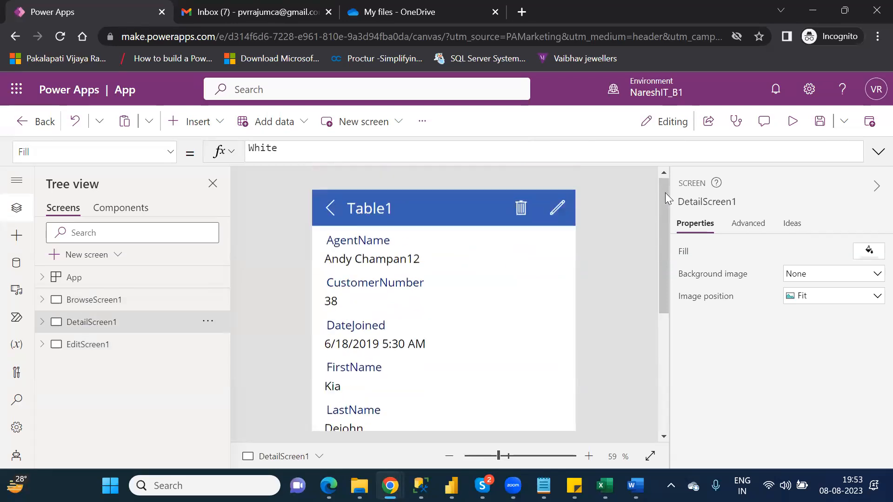
click(101, 346)
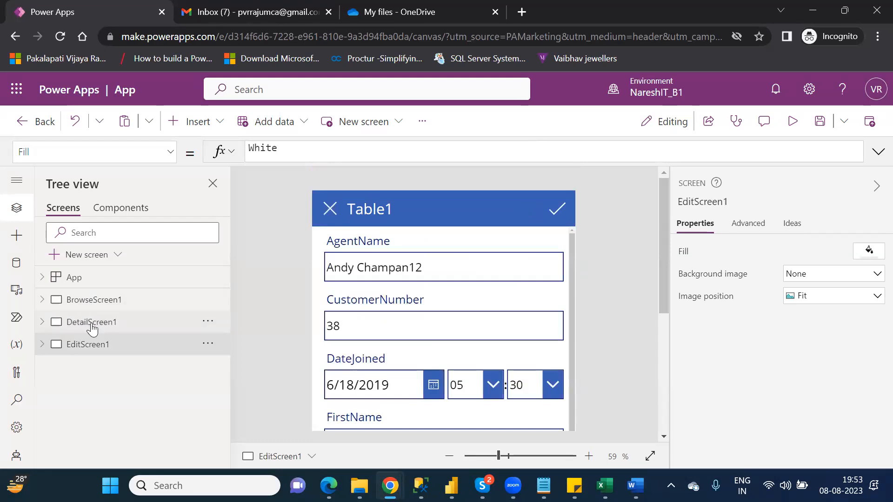
click(93, 328)
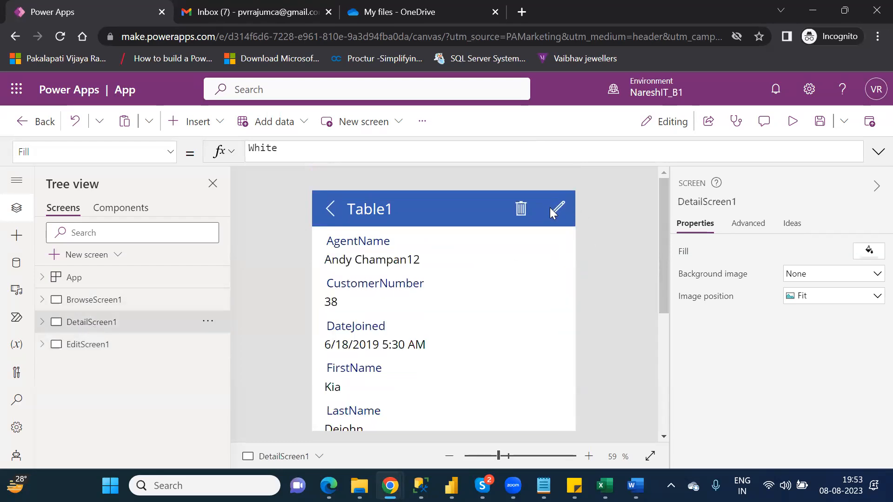
click(71, 356)
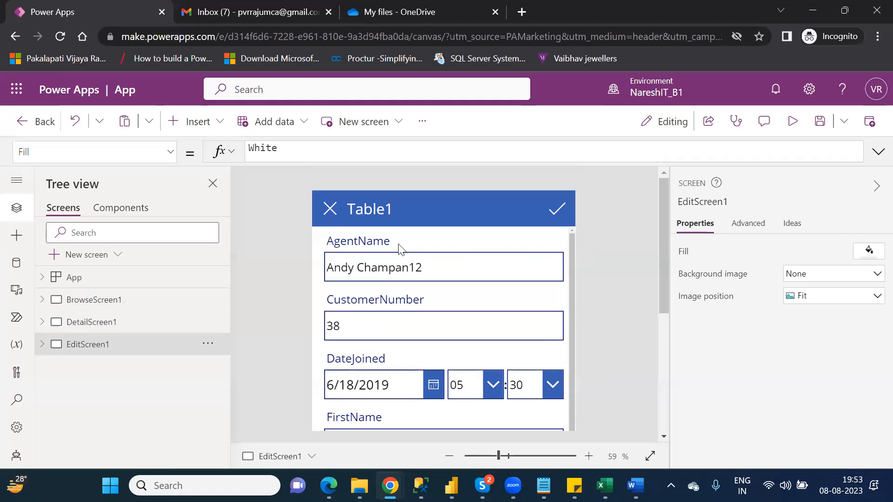
click(444, 274)
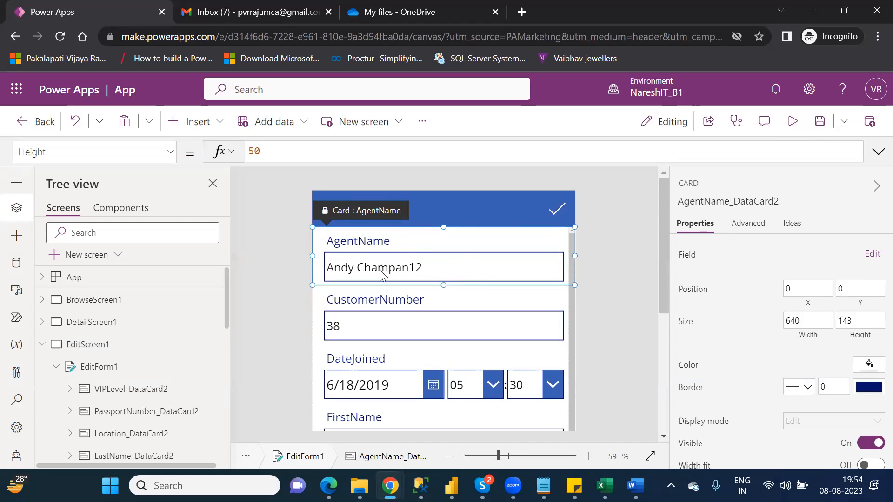
click(794, 122)
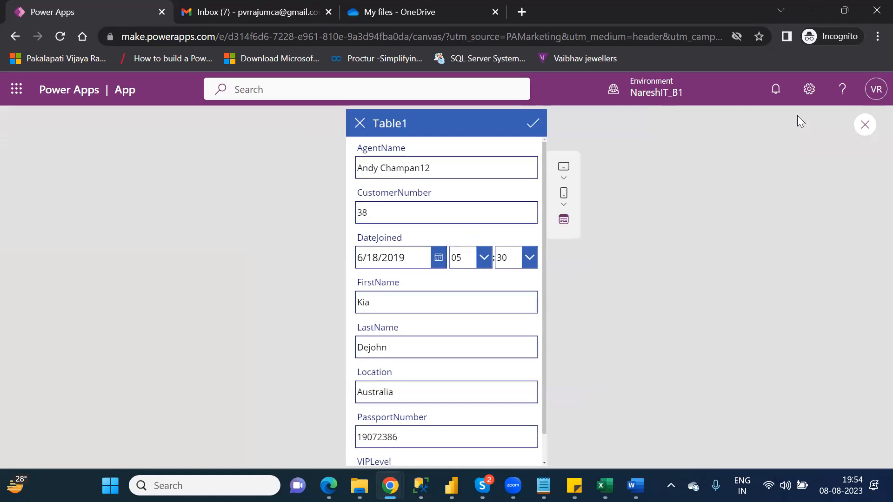
click(866, 126)
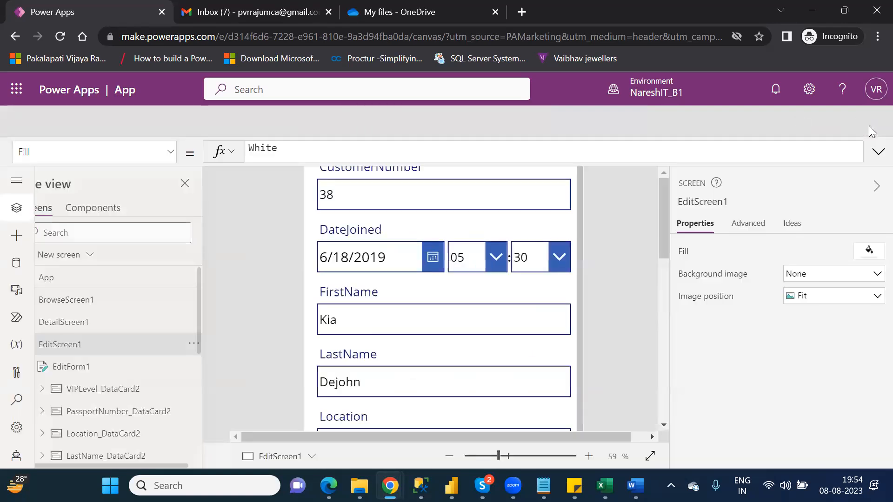
click(577, 339)
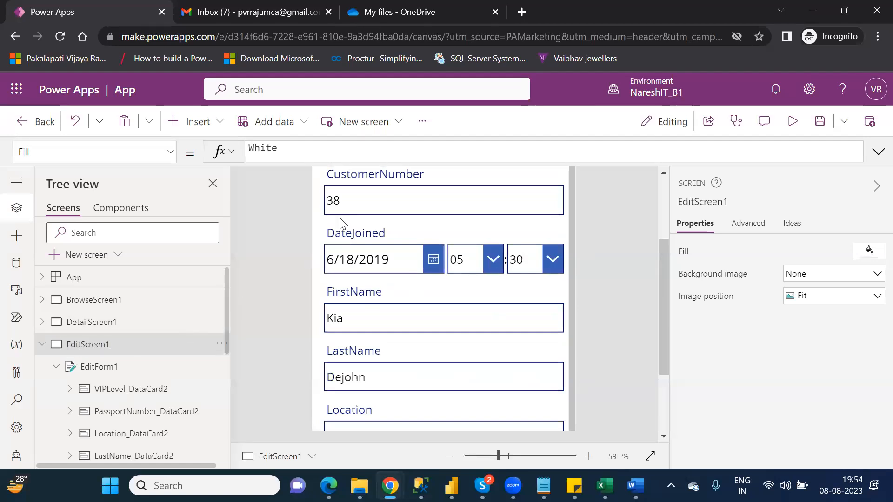
click(339, 196)
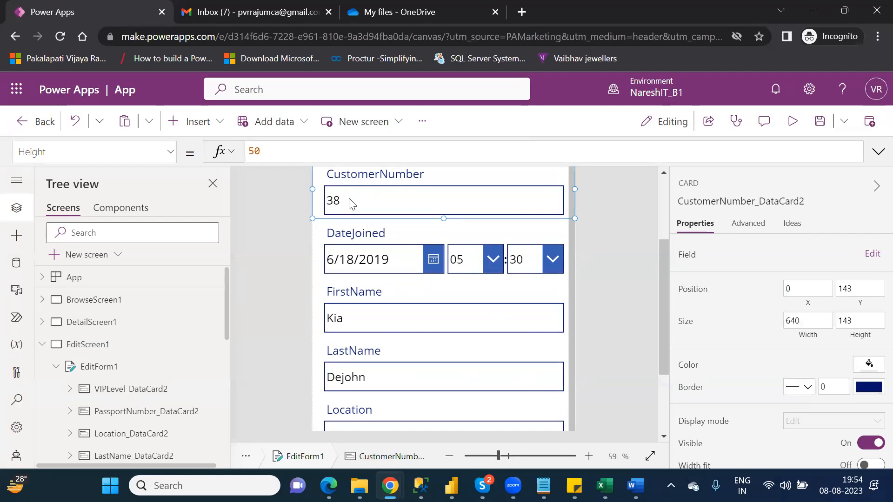
click(792, 123)
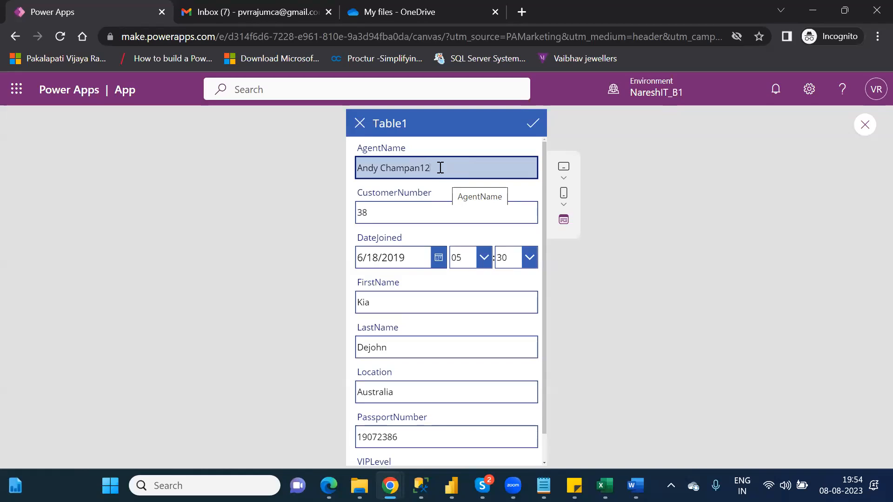
text(34)
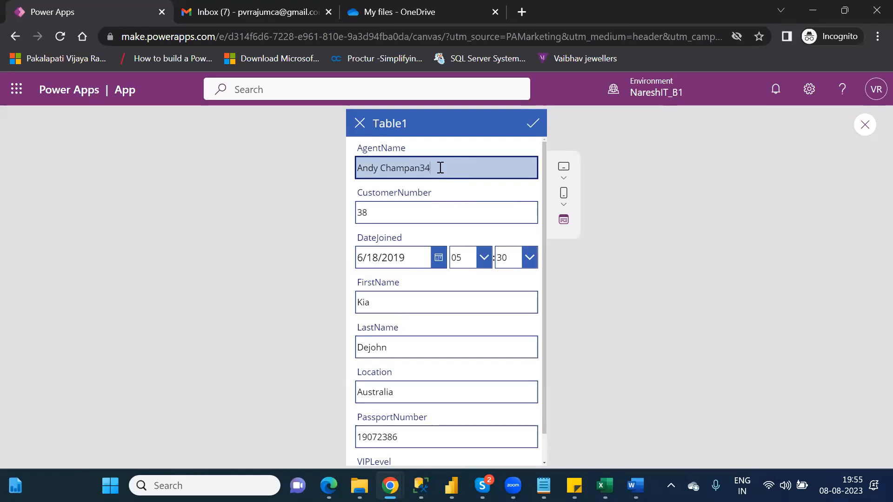
click(532, 124)
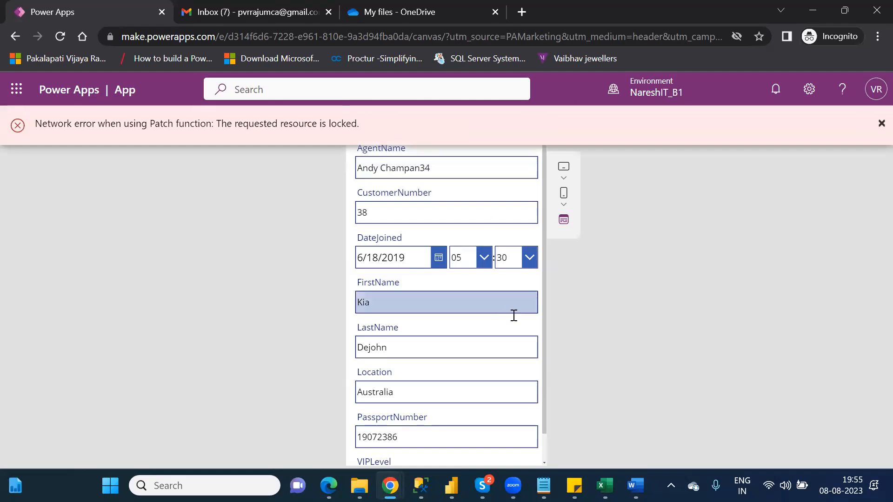
Resubmit the record after the lock error and bring the OneDrive folder window forward.
mouse_move(605, 483)
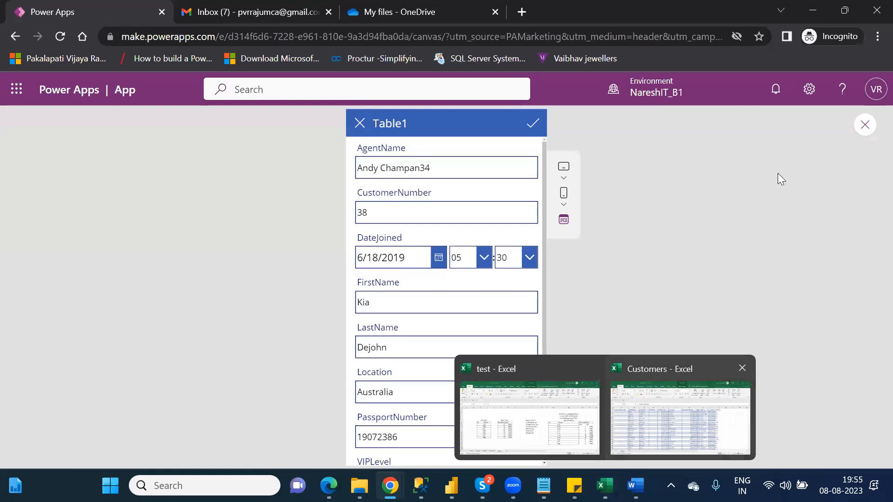
key(alt+Tab)
key(alt+Tab)
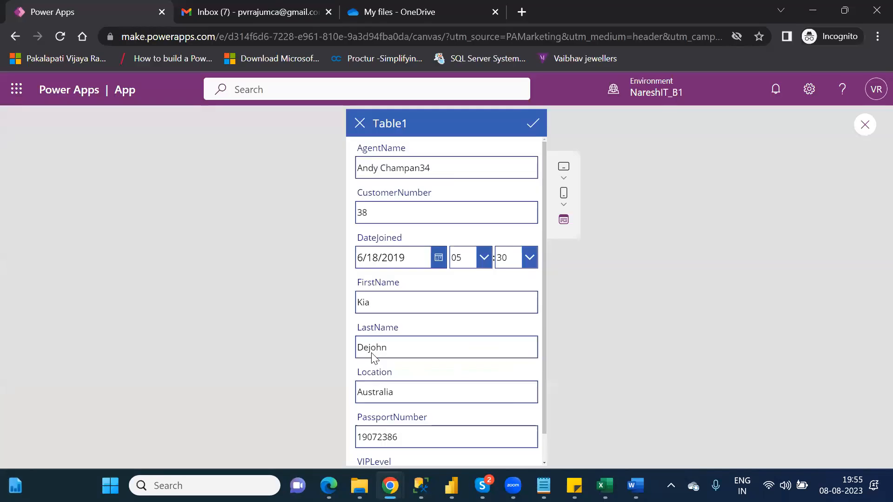
click(530, 125)
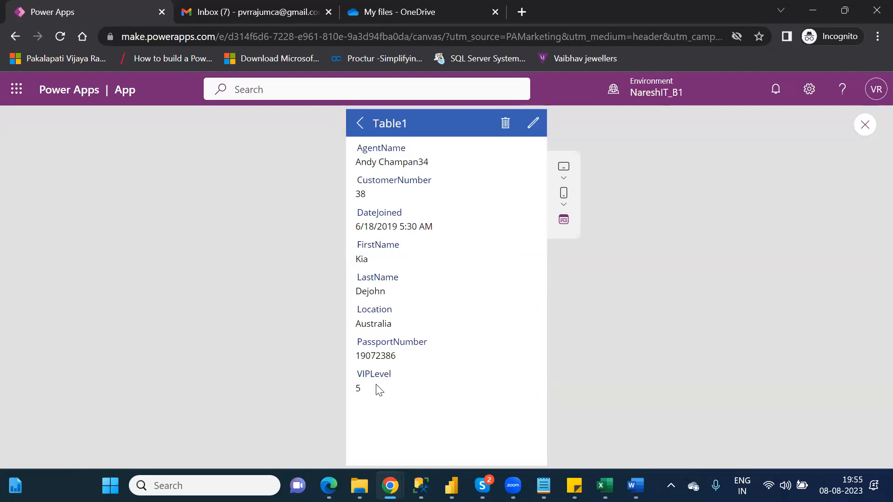
mouse_move(359, 486)
click(359, 409)
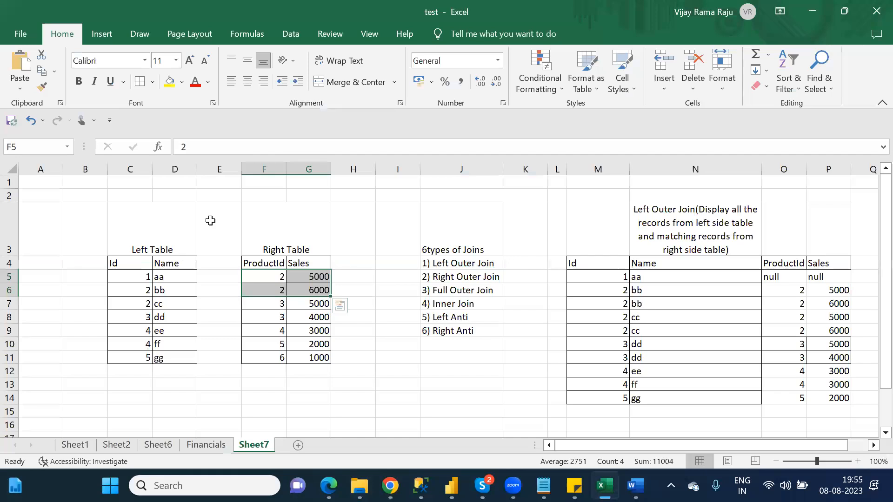
Save in Excel, dismiss the 'Customers.xlsx not found' warning, and return to the OneDrive folder.
key(ctrl+s)
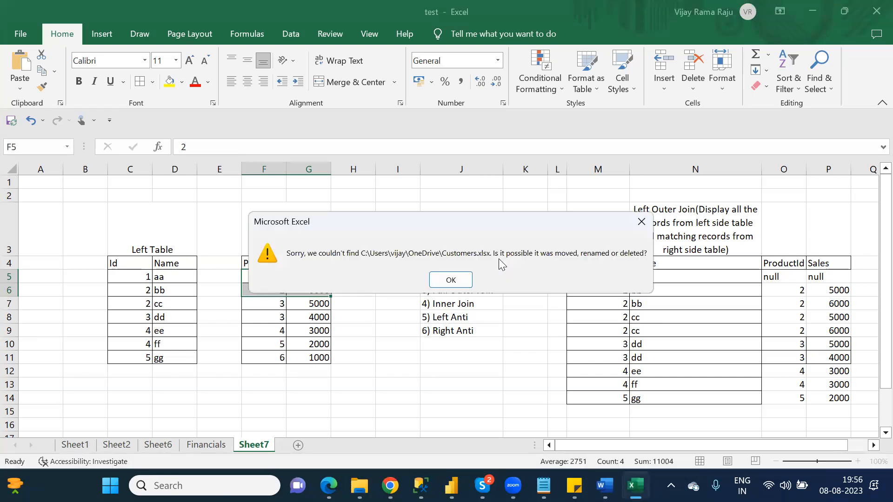
click(443, 277)
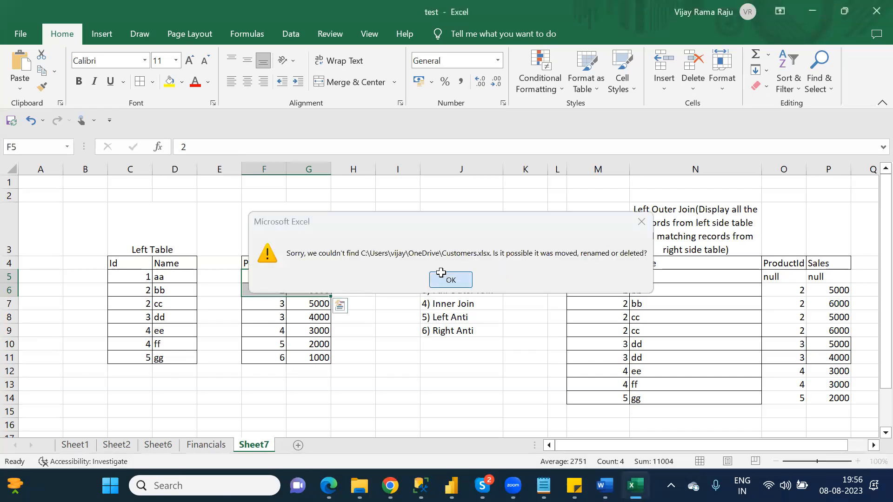
mouse_move(359, 485)
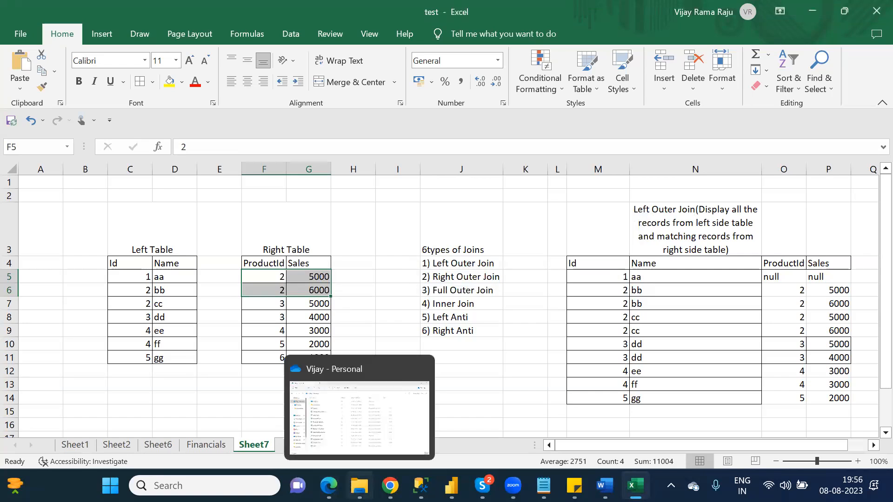
click(333, 429)
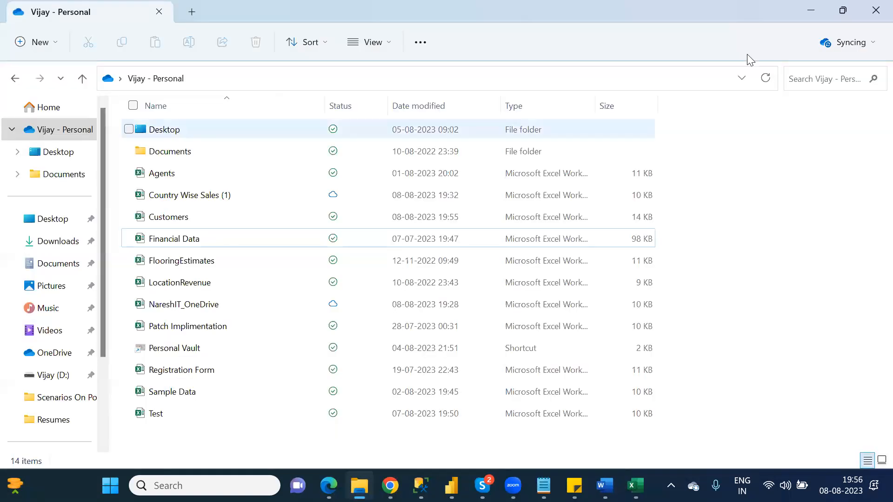
Refresh the OneDrive folder listing and open the Customers workbook in Excel.
click(766, 79)
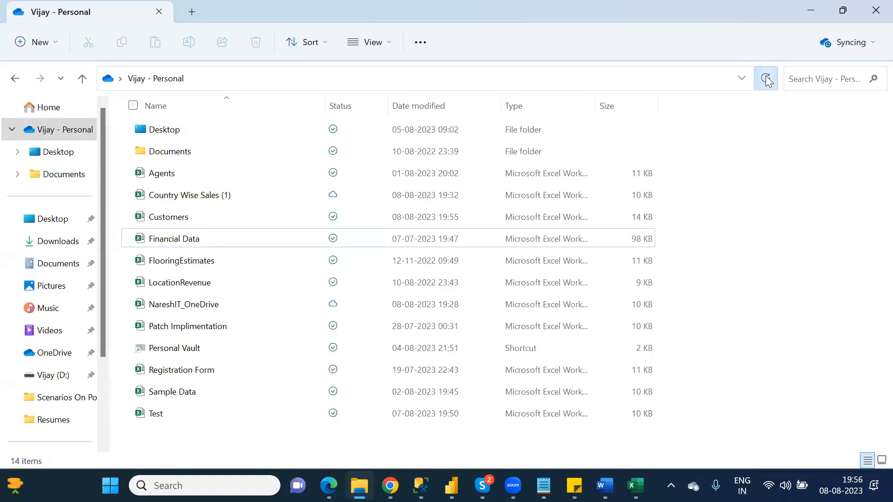
click(189, 219)
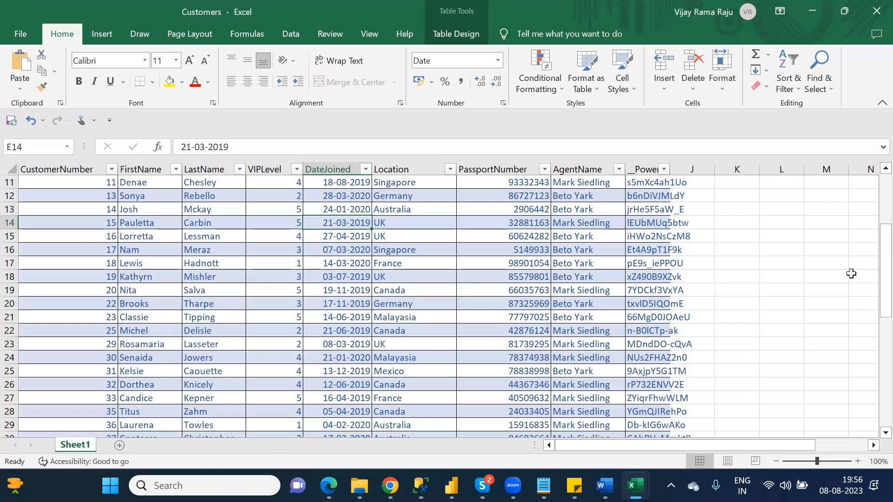
drag(880, 256, 871, 286)
click(581, 382)
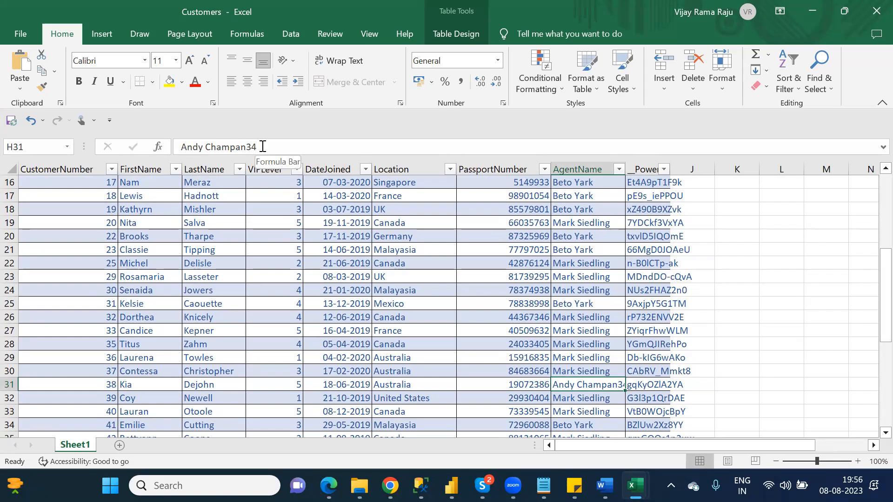
click(874, 10)
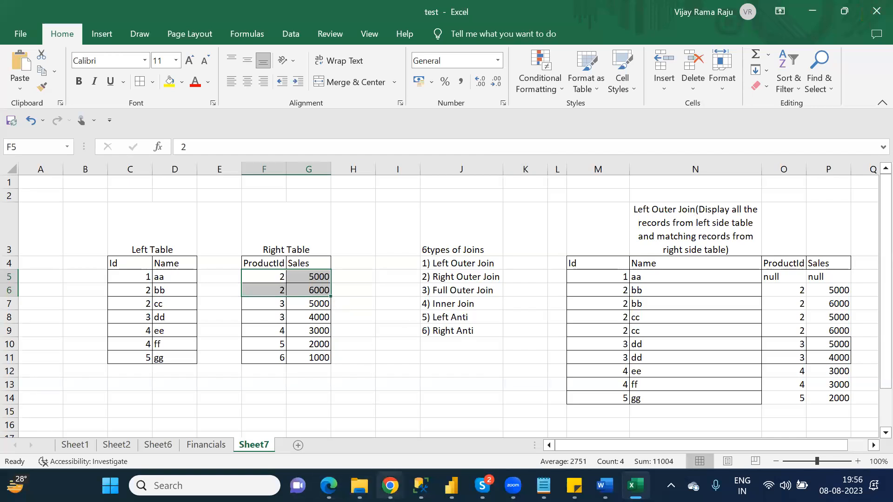
Back in the preview, trial-edit customer 38's AgentName and FirstName, typing 12.
mouse_move(390, 486)
click(439, 411)
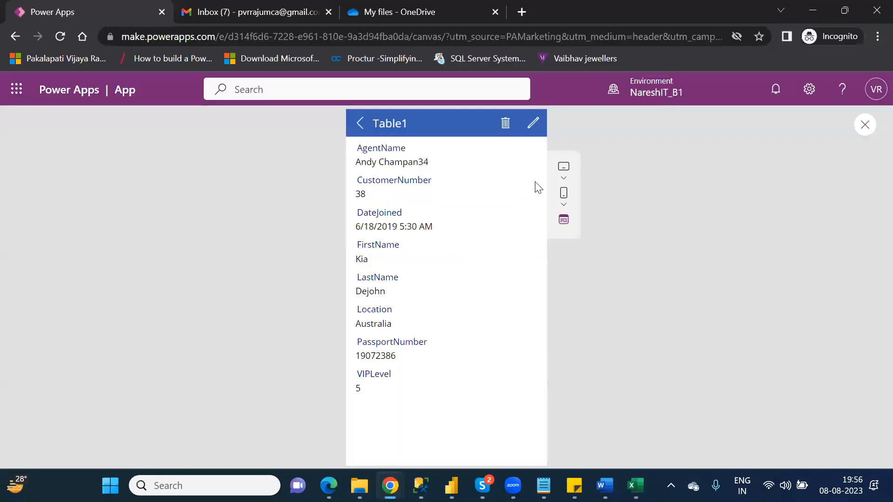
click(530, 128)
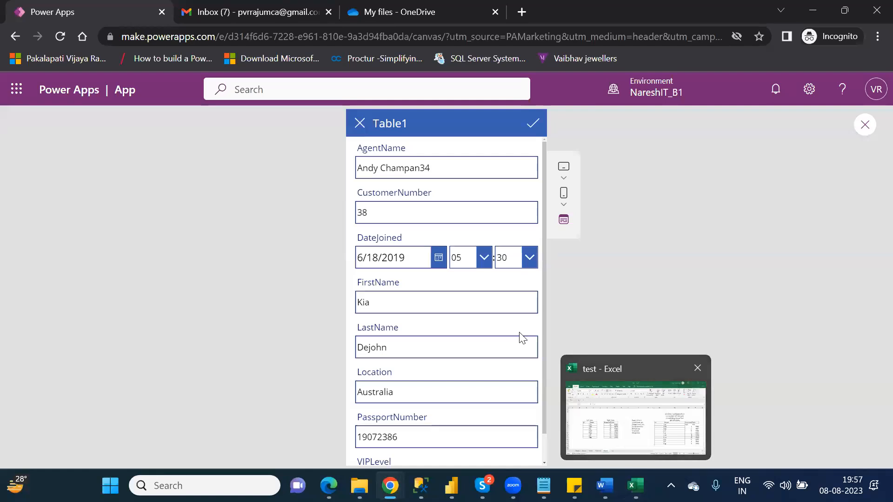
click(457, 173)
key(BackSpace)
key(BackSpace)
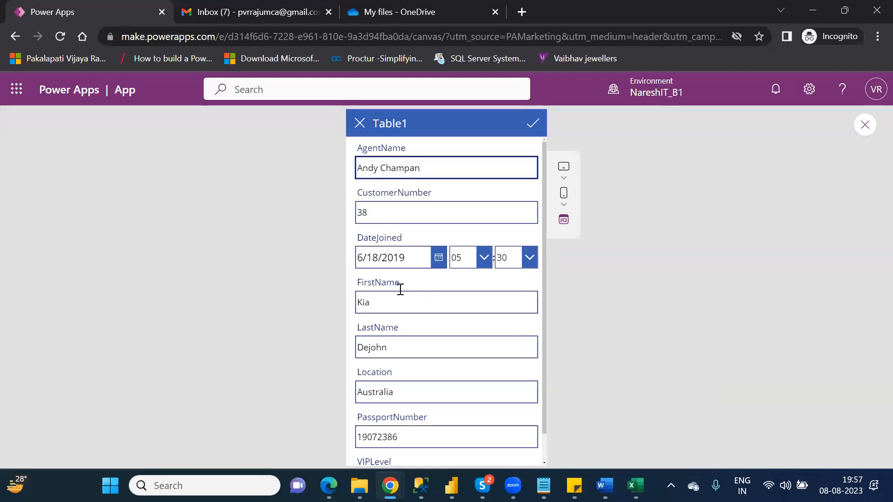
click(392, 301)
text(12)
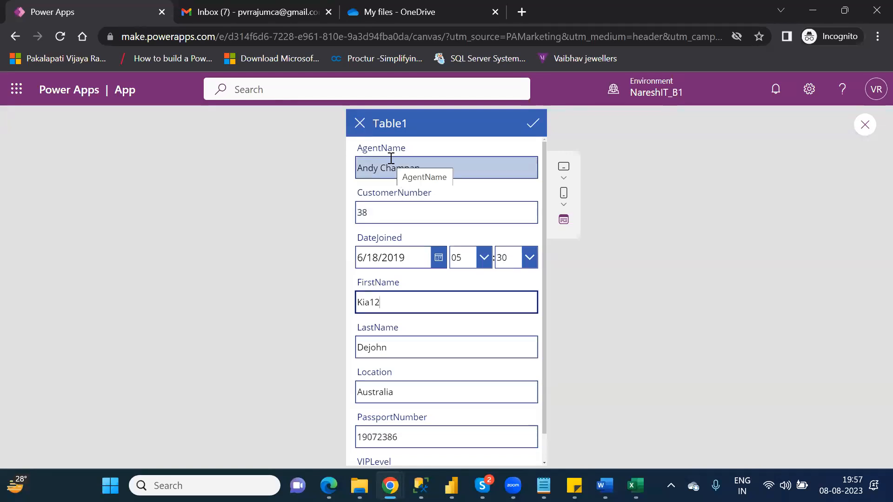
Discard the edits, then reopen the edit form and cancel again without saving.
click(360, 125)
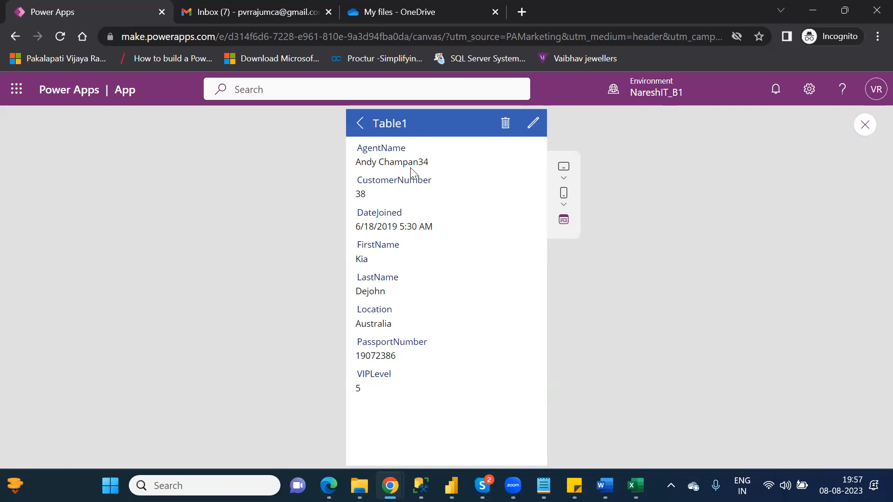
click(534, 123)
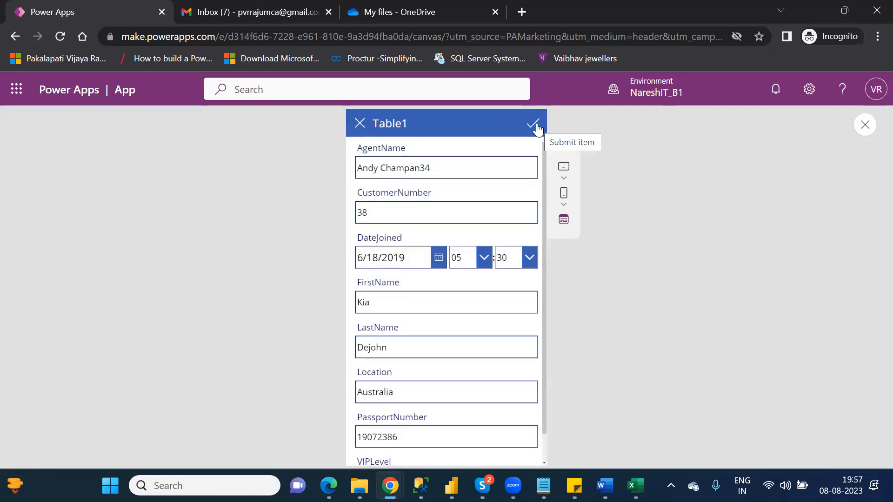
click(360, 124)
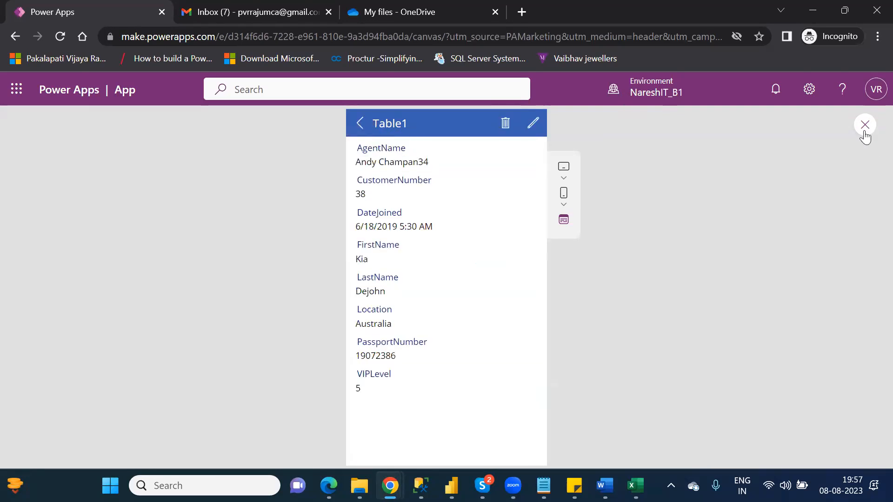
Exit preview, dismiss the tip, and scroll BrowseScreen1 up to its Table1 header and search box.
click(864, 131)
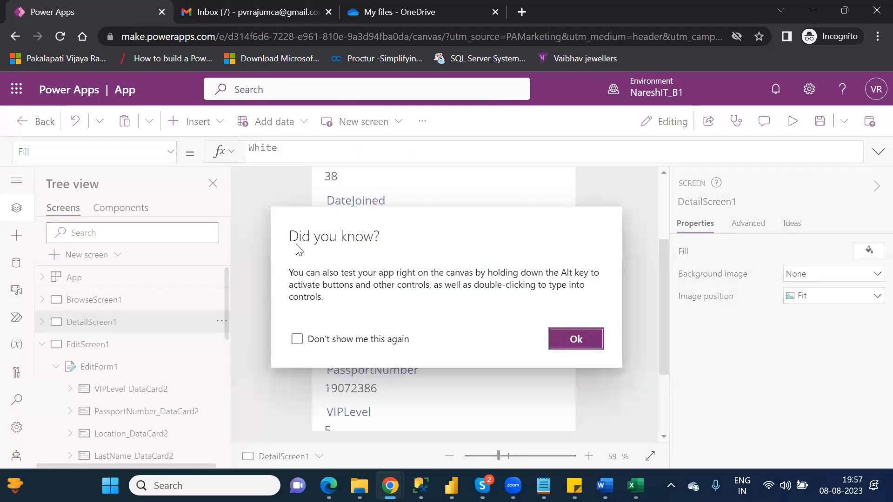
click(564, 340)
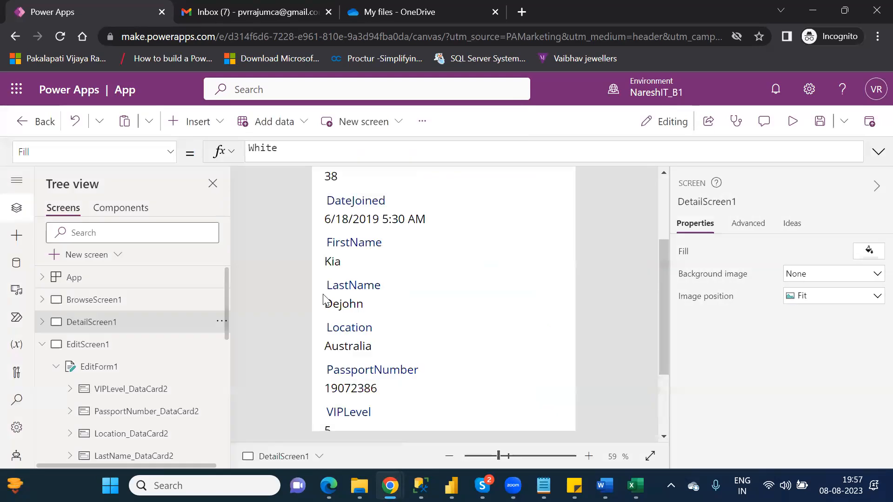
click(94, 302)
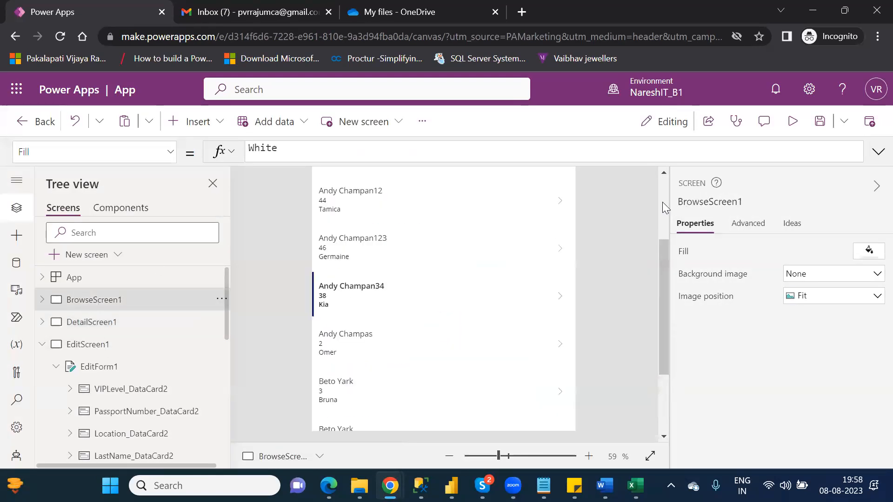
scroll(662, 202, up, 3)
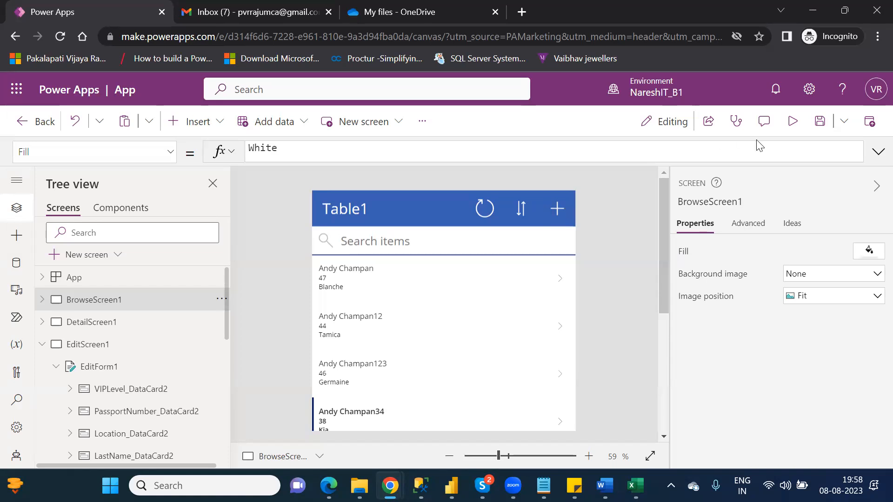
In preview, open a blank new-item form, cancel it without adding a record, and exit.
click(796, 122)
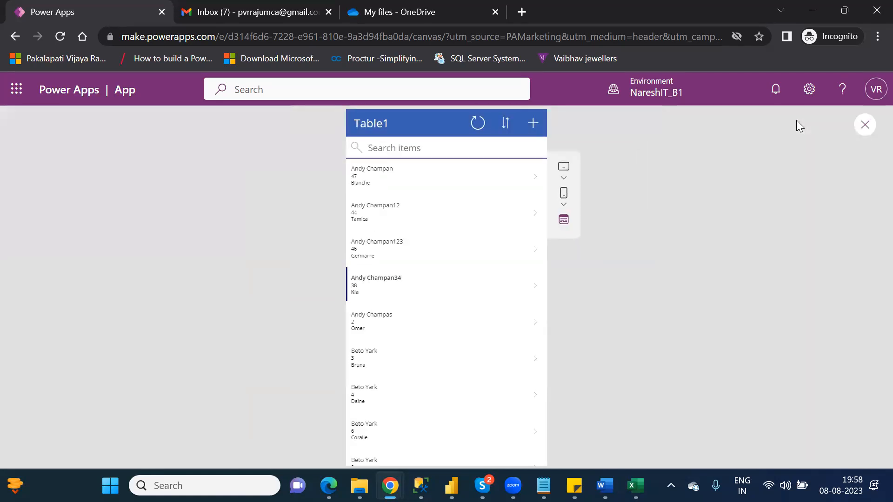
click(536, 131)
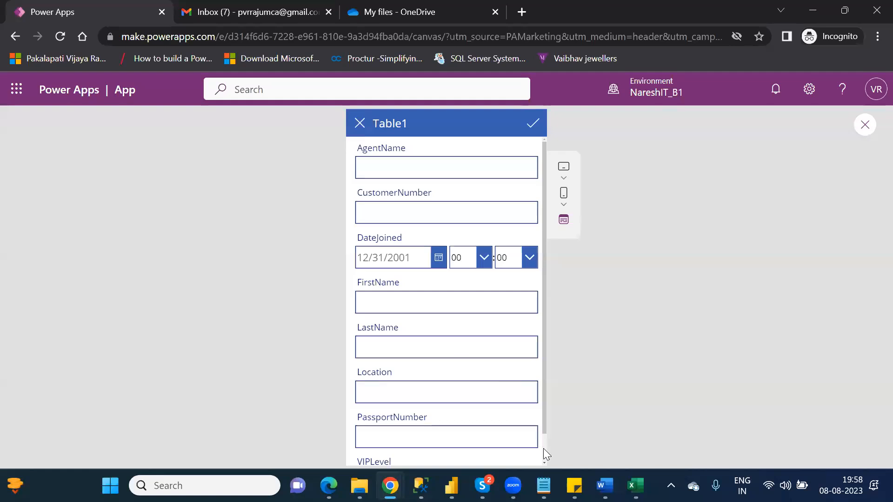
scroll(543, 449, down, 1)
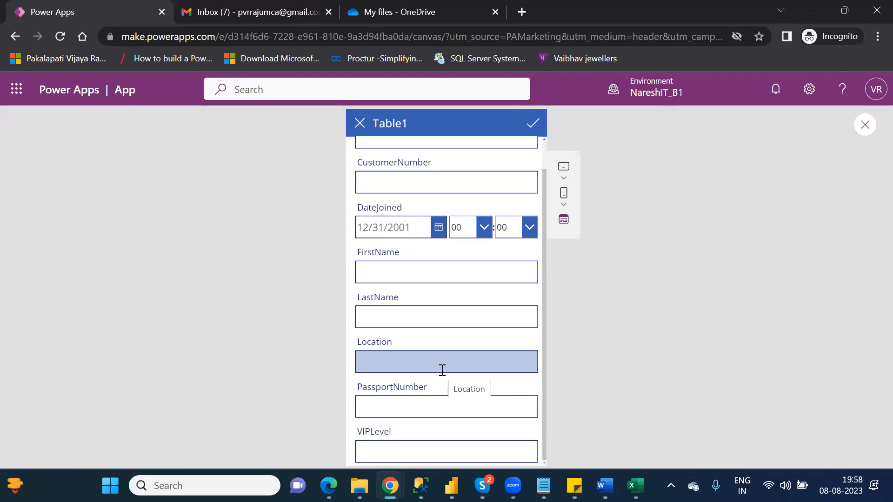
click(360, 123)
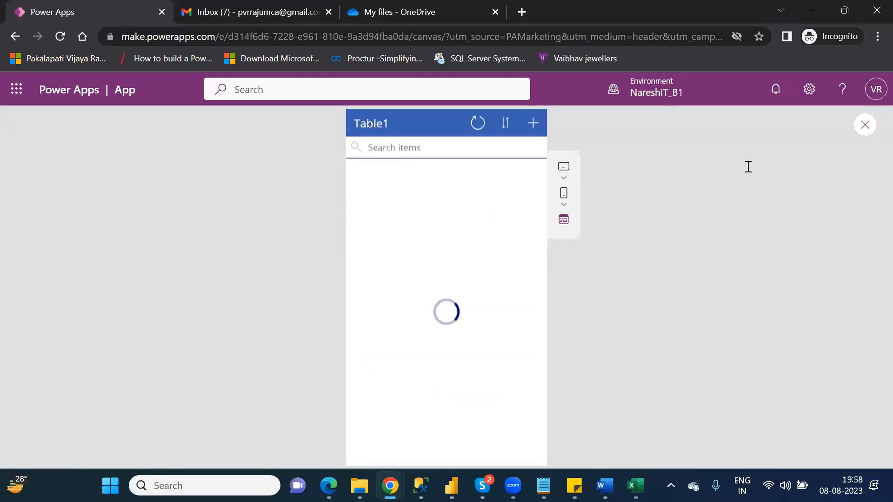
click(871, 125)
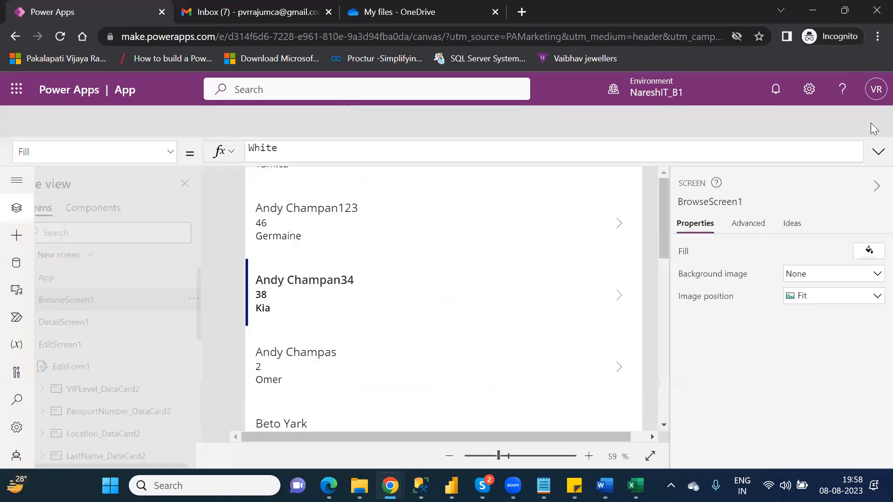
Dismiss the 'Did you know?' tip and click into the BrowseScreen1 gallery.
click(577, 339)
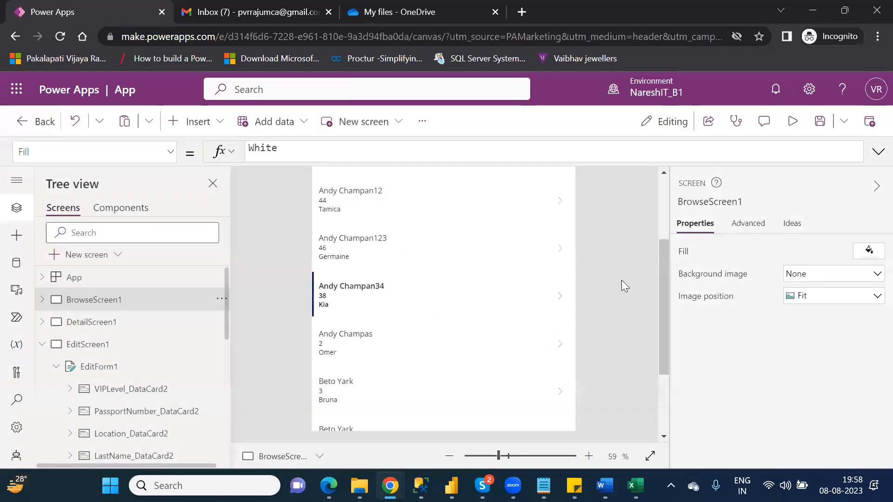
click(666, 204)
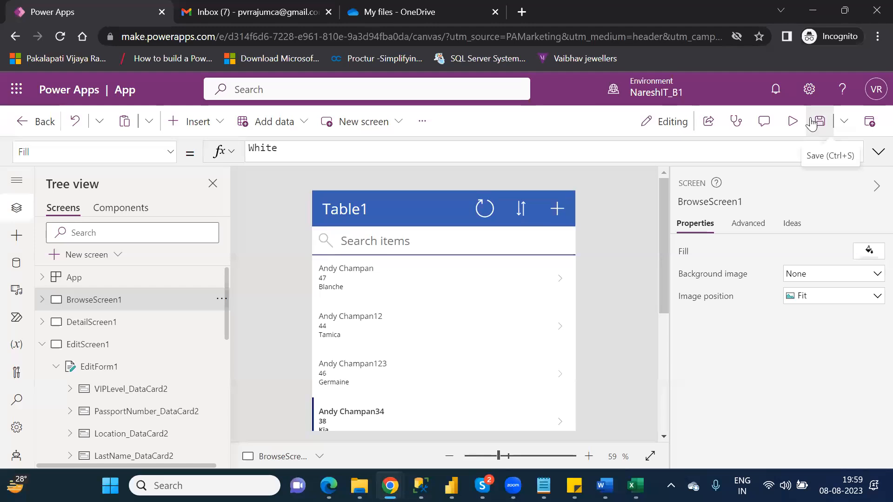
Review the app's General settings (icon, colours, auto save, data row limit 500), then show Display settings.
click(17, 428)
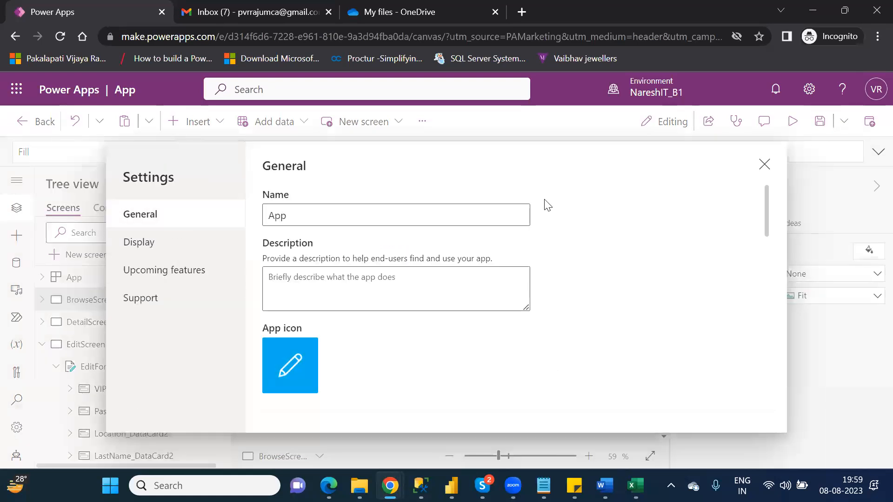
drag(767, 220, 776, 238)
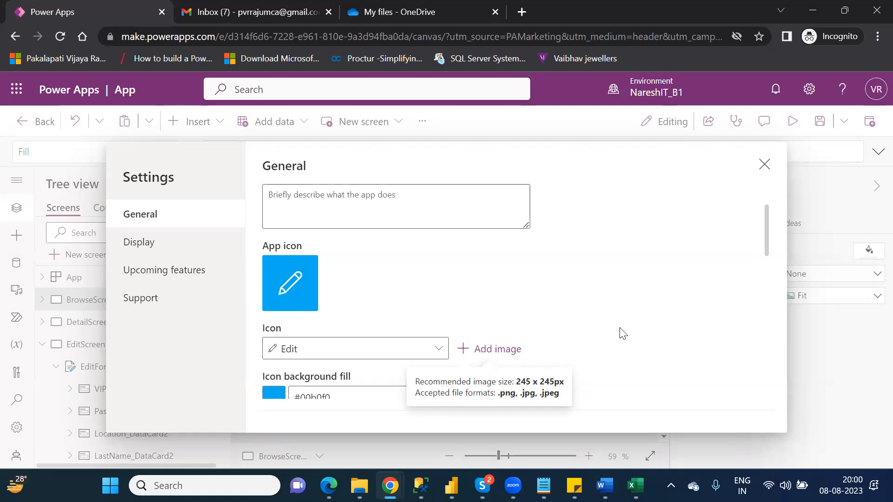
drag(767, 242, 778, 268)
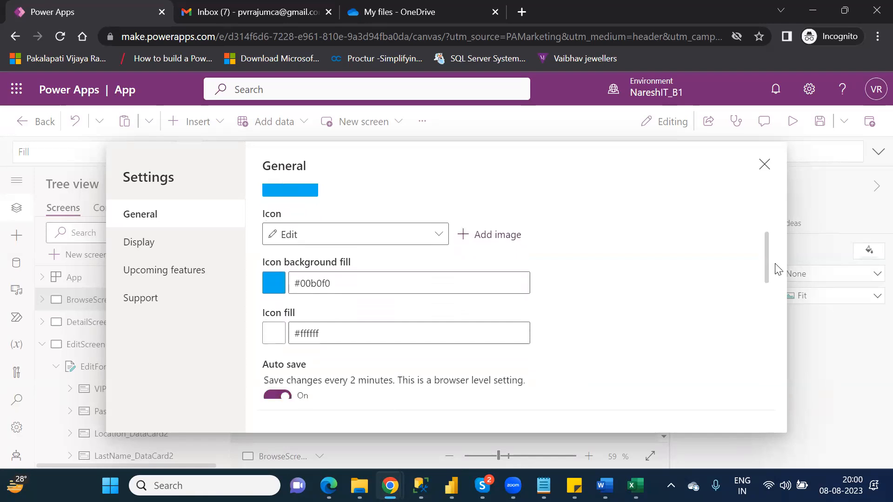
double_click(312, 283)
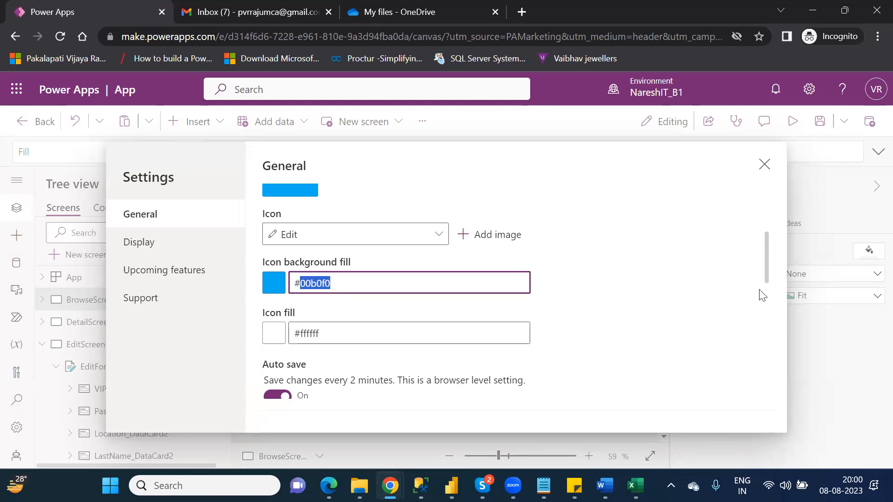
drag(765, 275, 776, 302)
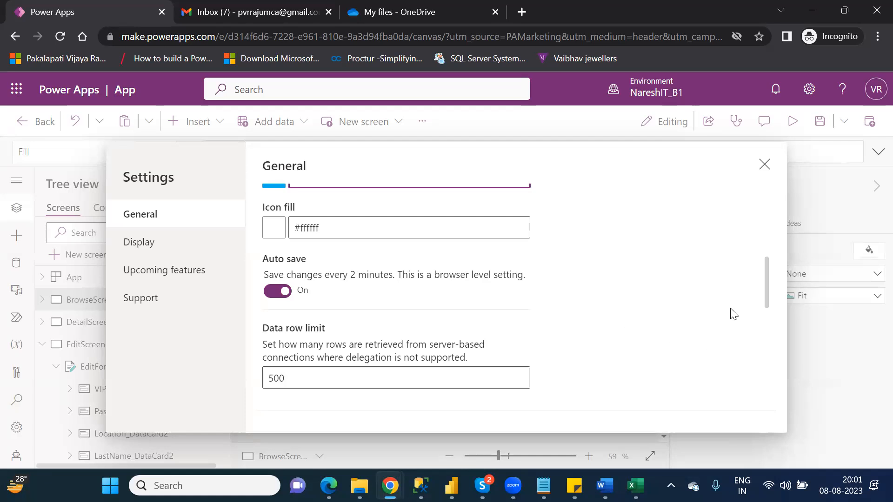
drag(766, 300, 777, 344)
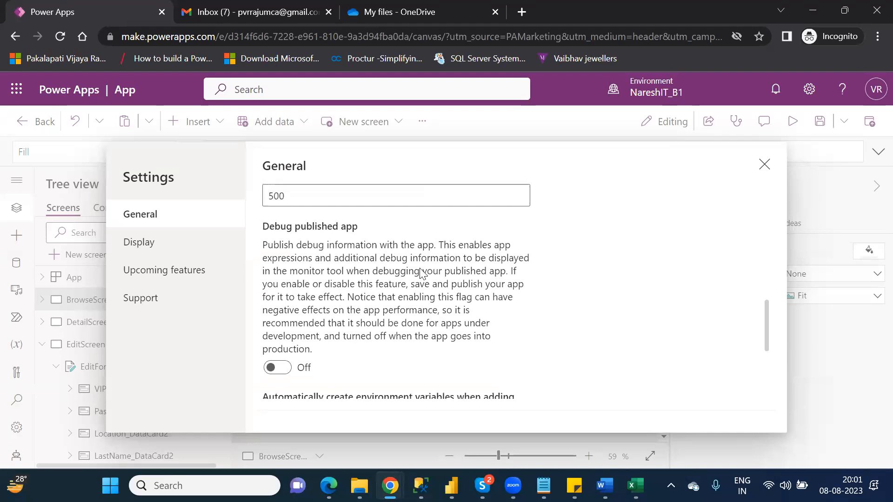
click(153, 248)
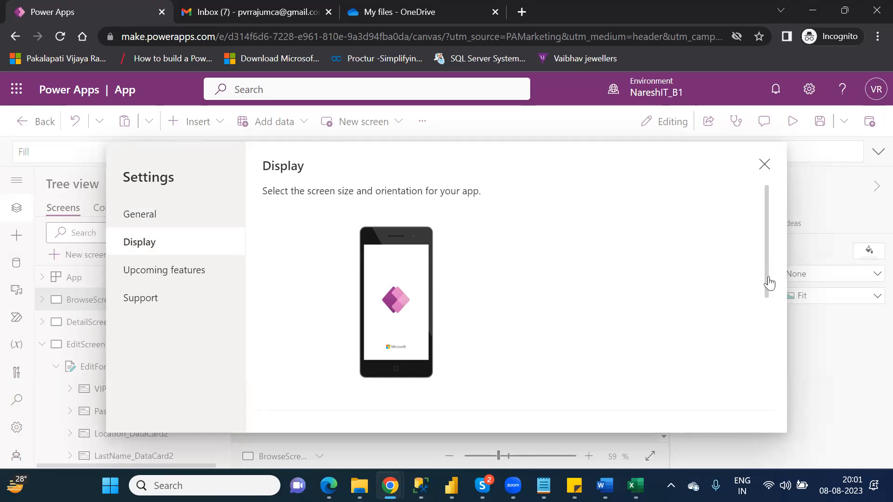
Check the Orientation choices, keep Portrait with scale to fit on, and close Settings.
scroll(772, 288, down, 3)
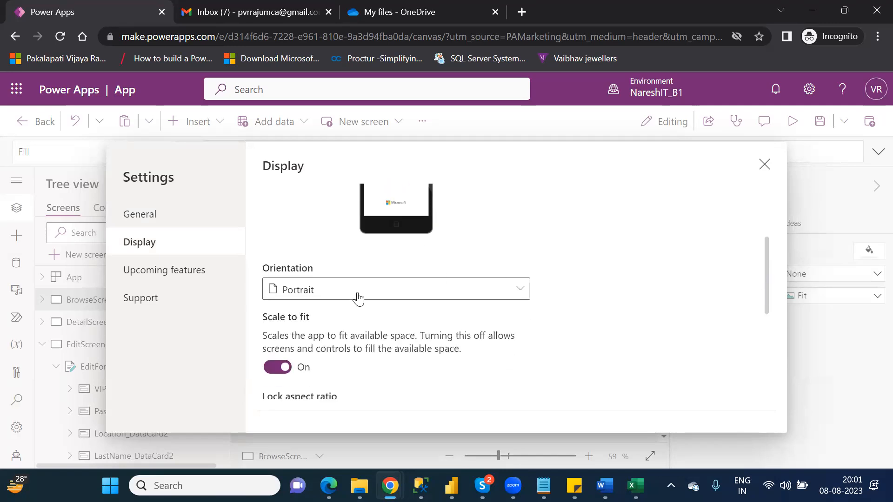
click(316, 296)
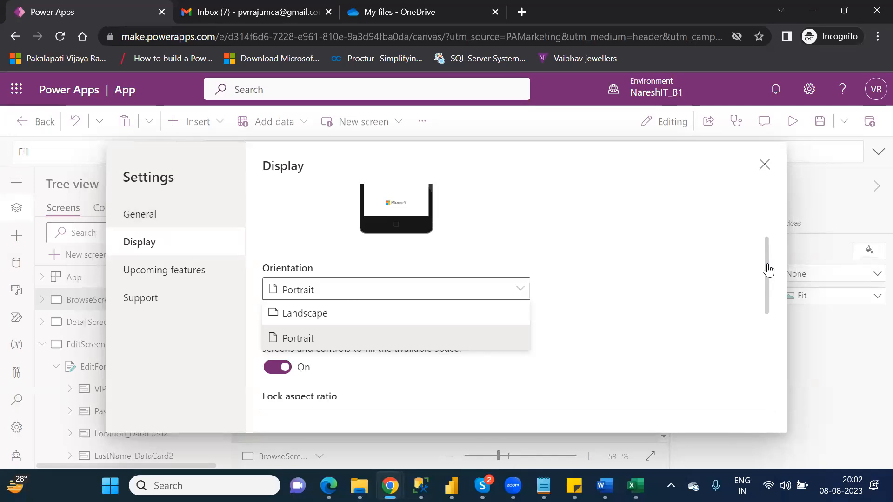
scroll(774, 241, up, 1)
scroll(773, 232, up, 1)
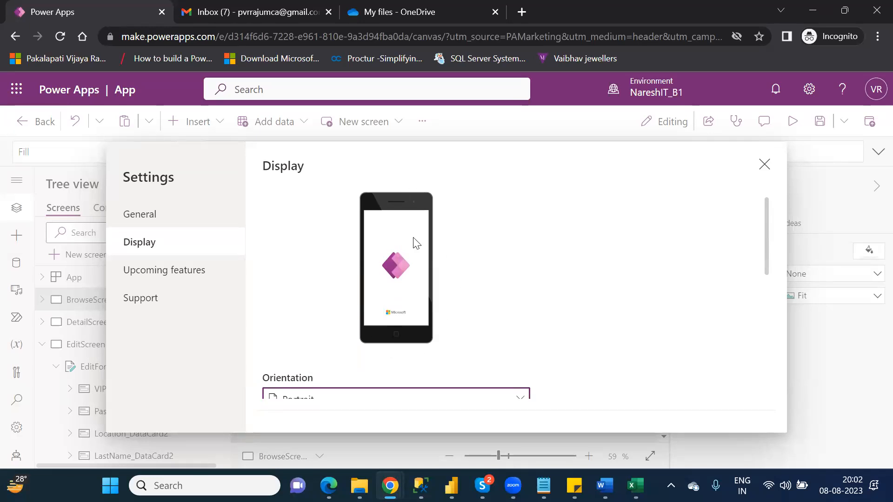
click(400, 394)
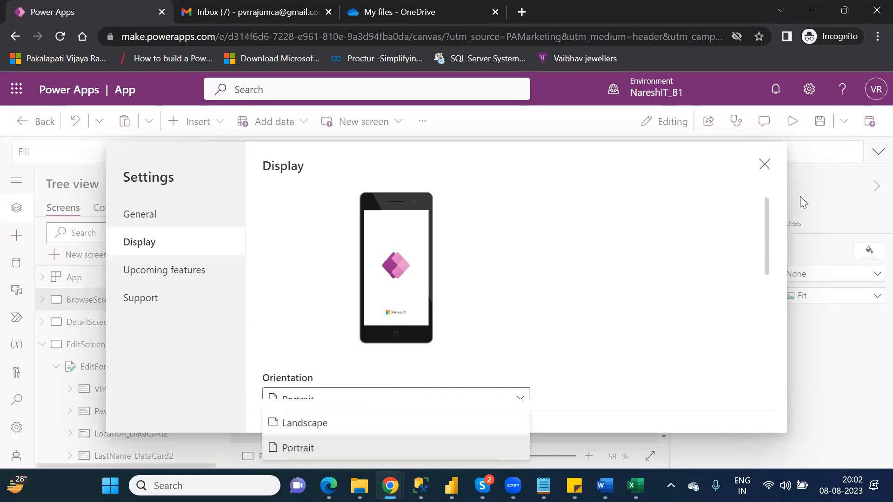
click(766, 167)
click(766, 167)
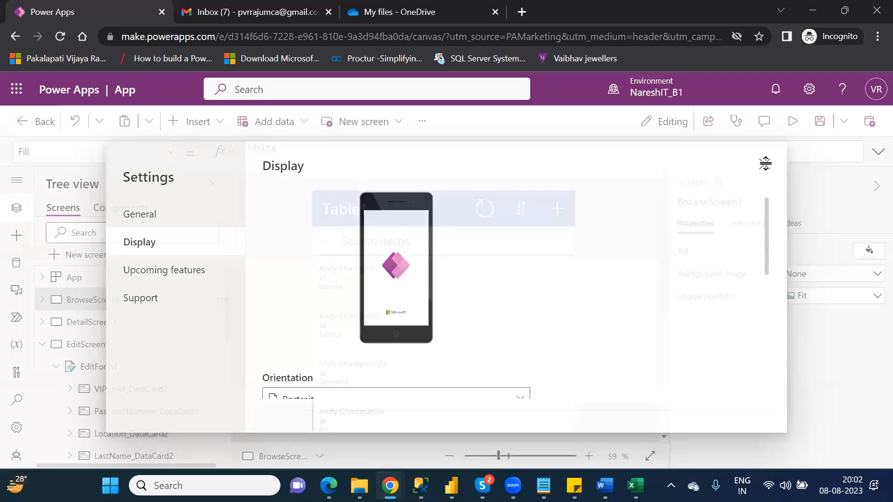
Save the app under the name 'Canvas_CustomersApp'.
click(820, 122)
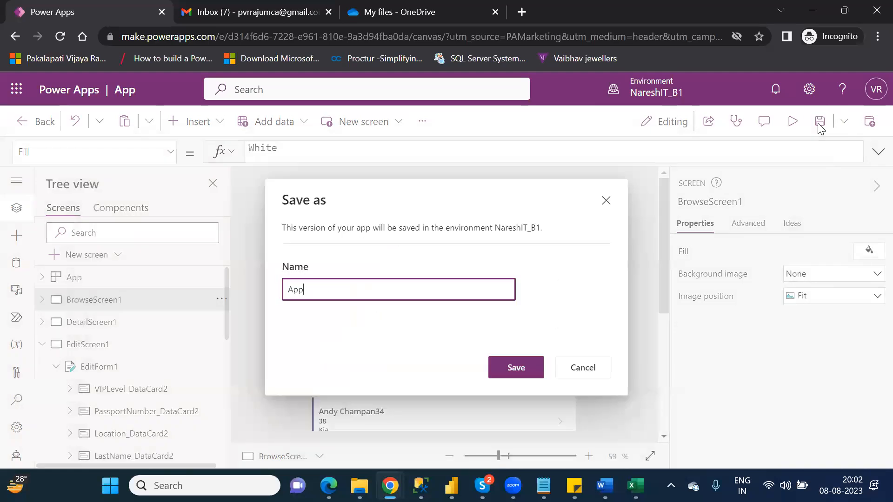
click(288, 289)
text(Canvas)
text(_)
key(Delete)
key(Delete)
text(CustomersApp)
click(524, 367)
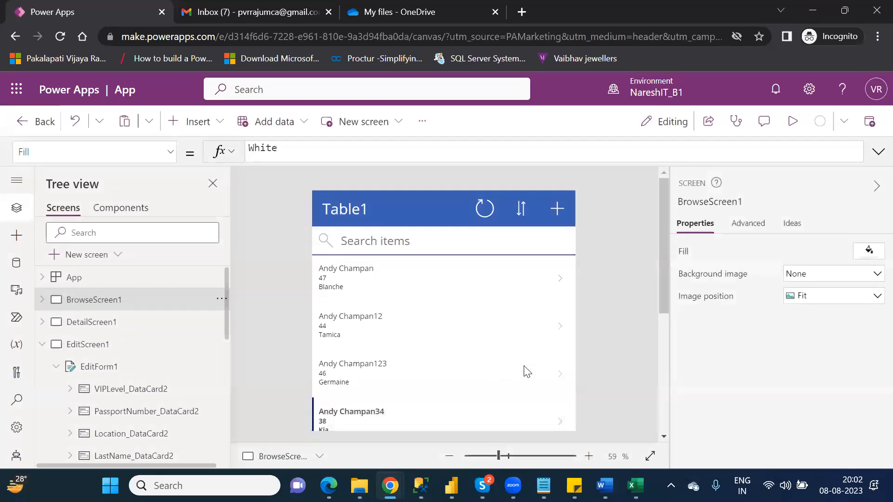
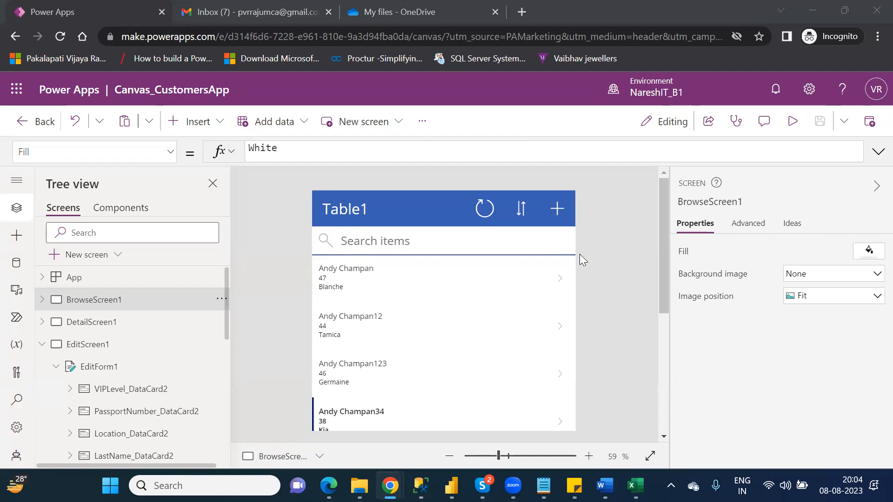
Bring up the preview of the Skype [2] group call window from the taskbar.
mouse_move(482, 486)
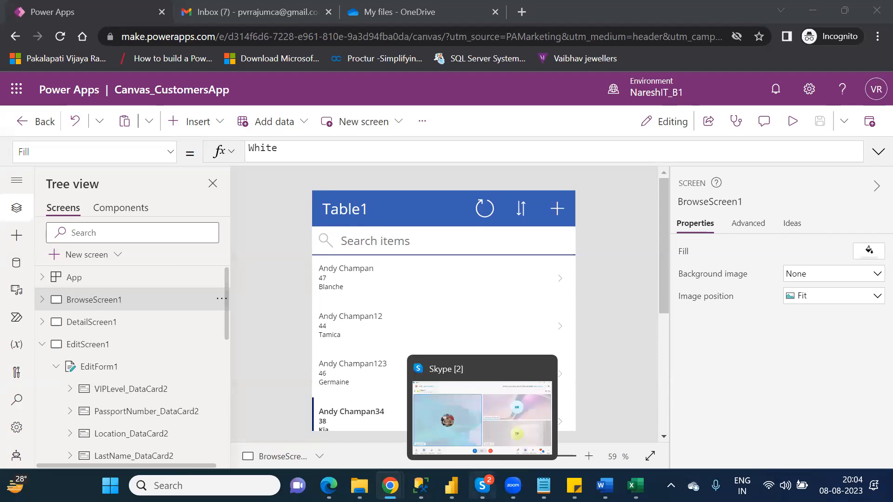
Leave the P_App Skype group call and return to the Canvas_CustomersApp editor in Chrome.
click(503, 447)
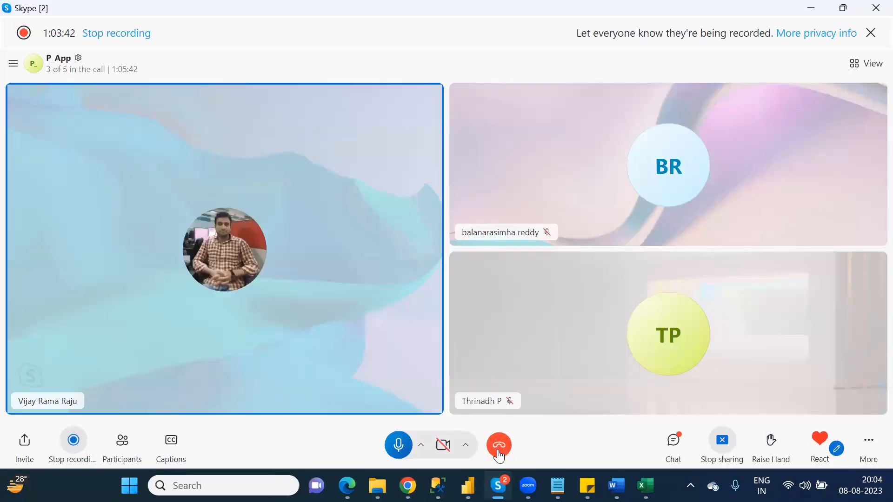
click(497, 449)
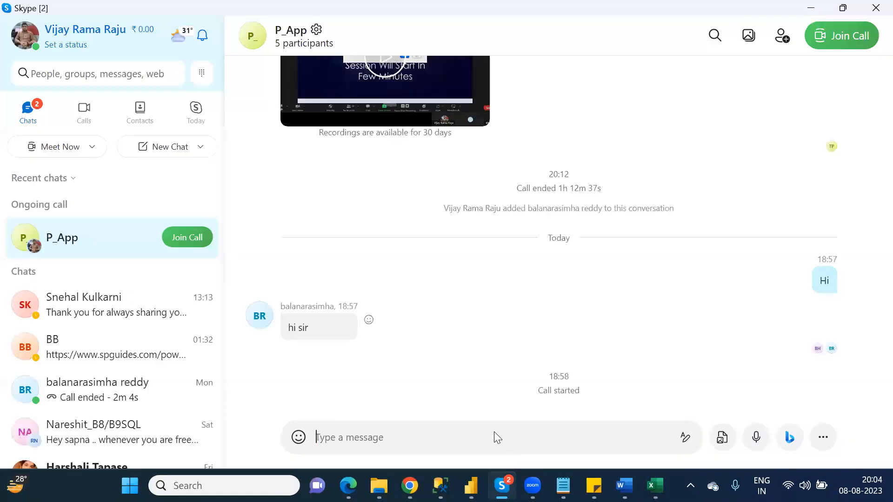
mouse_move(409, 485)
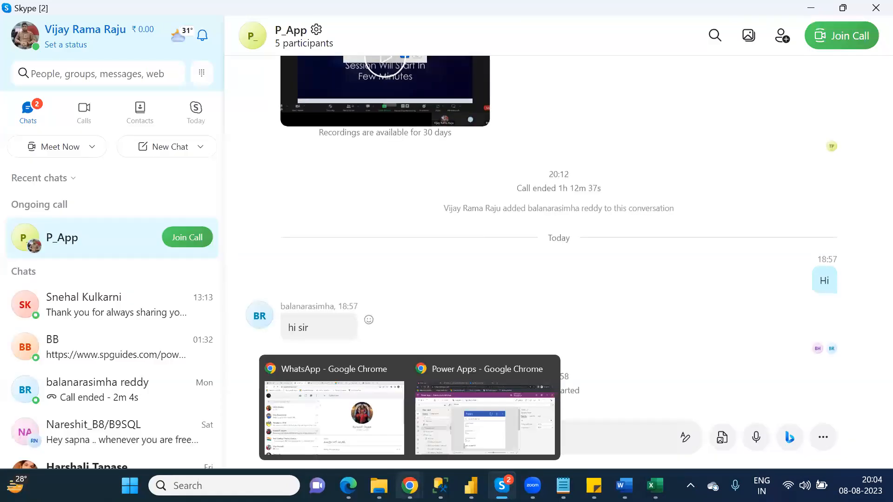
click(469, 420)
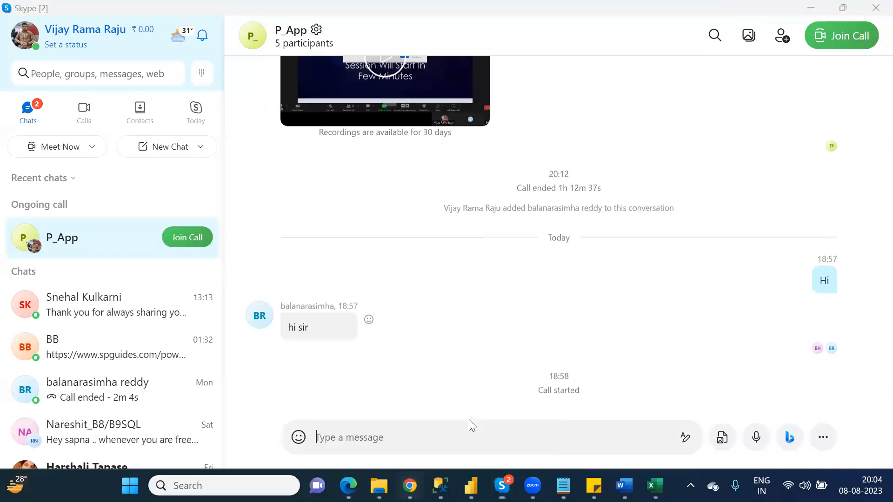